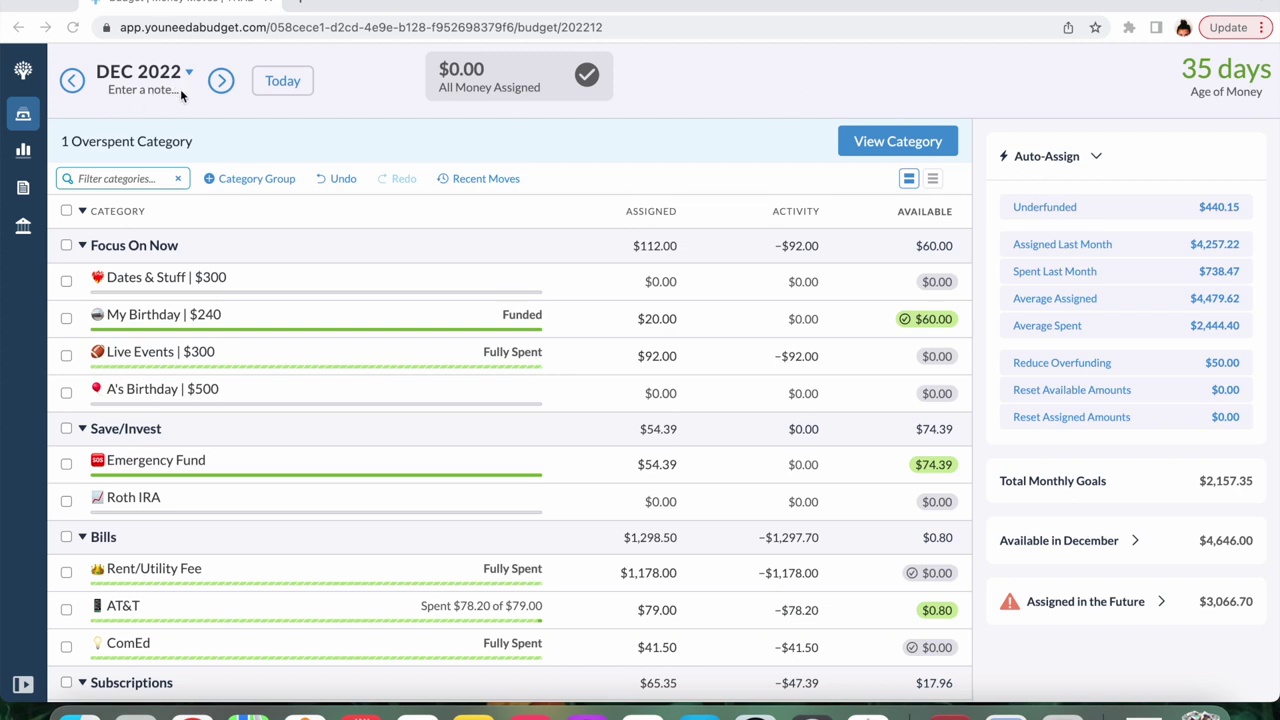
Check the January 2023 budget, return to December 2022 and inspect only its overspent category before showing all categories again
{"action": "left_click", "coordinate": [220, 82]}
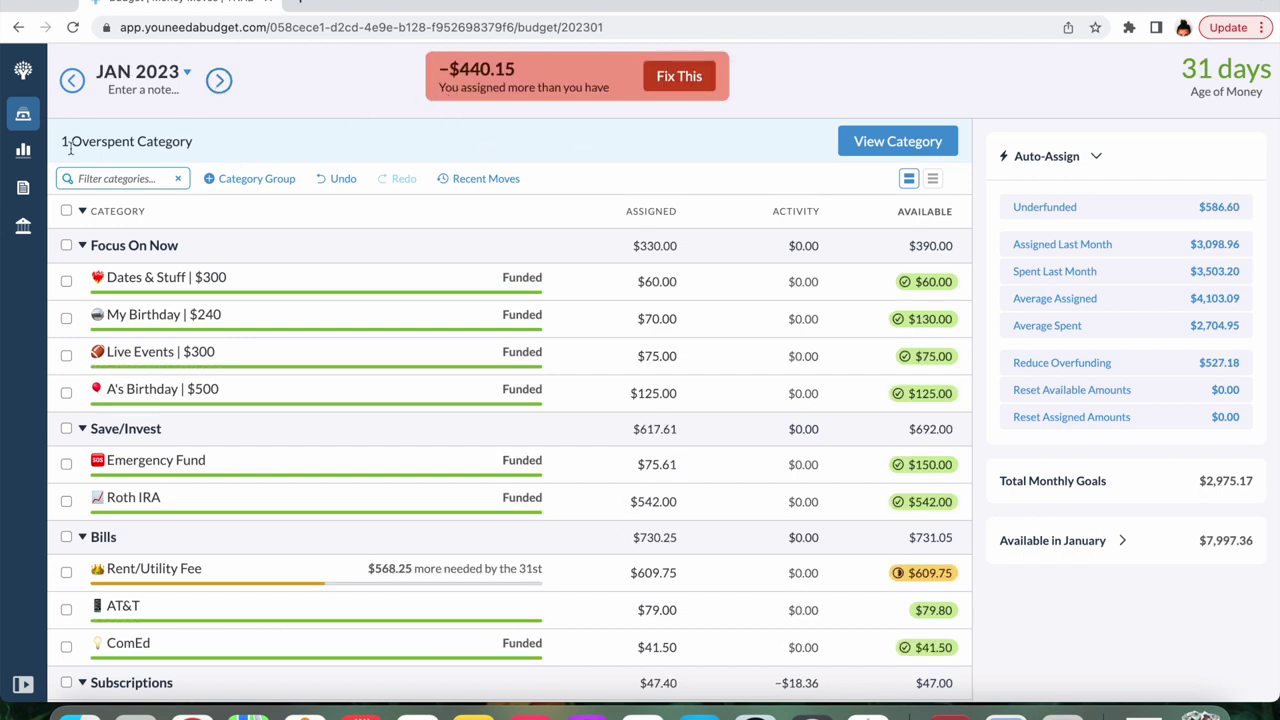
{"action": "left_click", "coordinate": [73, 81]}
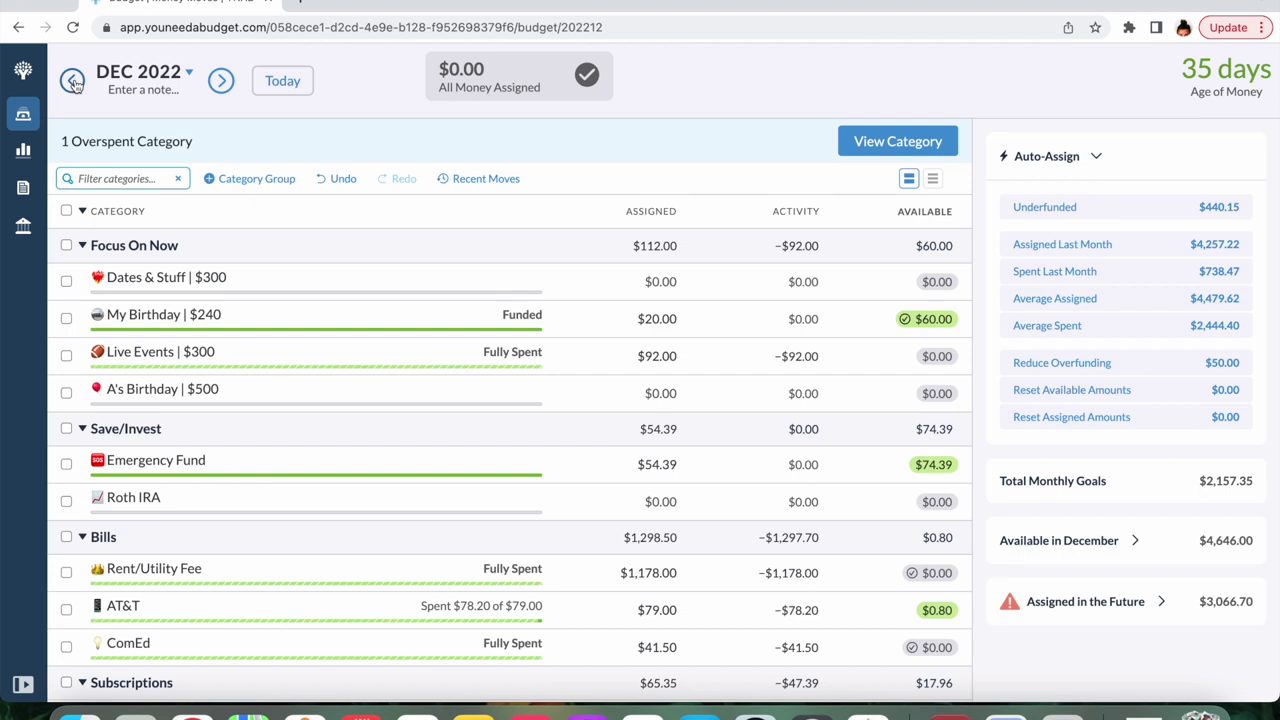
{"action": "left_click", "coordinate": [898, 141]}
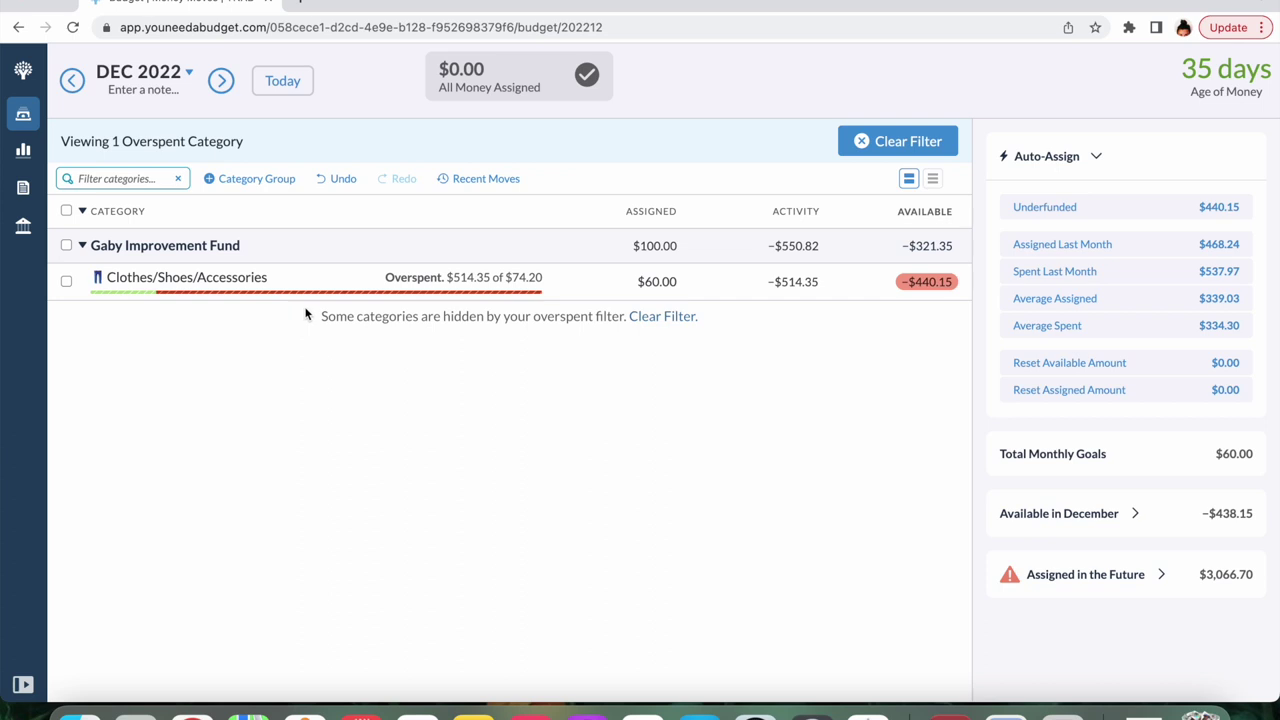
{"action": "left_click", "coordinate": [928, 145]}
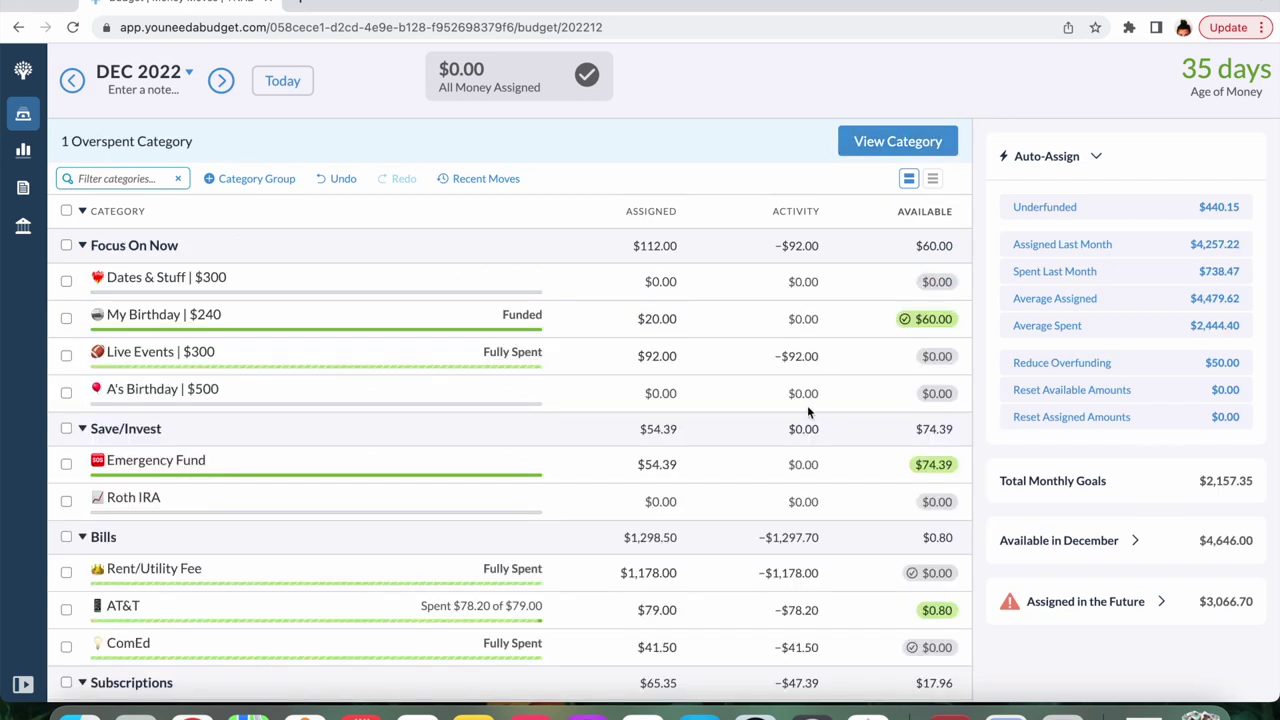
Move the $0.80 available in the AT&T category under Bills to Ready to Assign
{"action": "scroll", "coordinate": [810, 410], "scroll_direction": "down", "scroll_amount": 4}
{"action": "scroll", "coordinate": [810, 410], "scroll_direction": "up", "scroll_amount": 1}
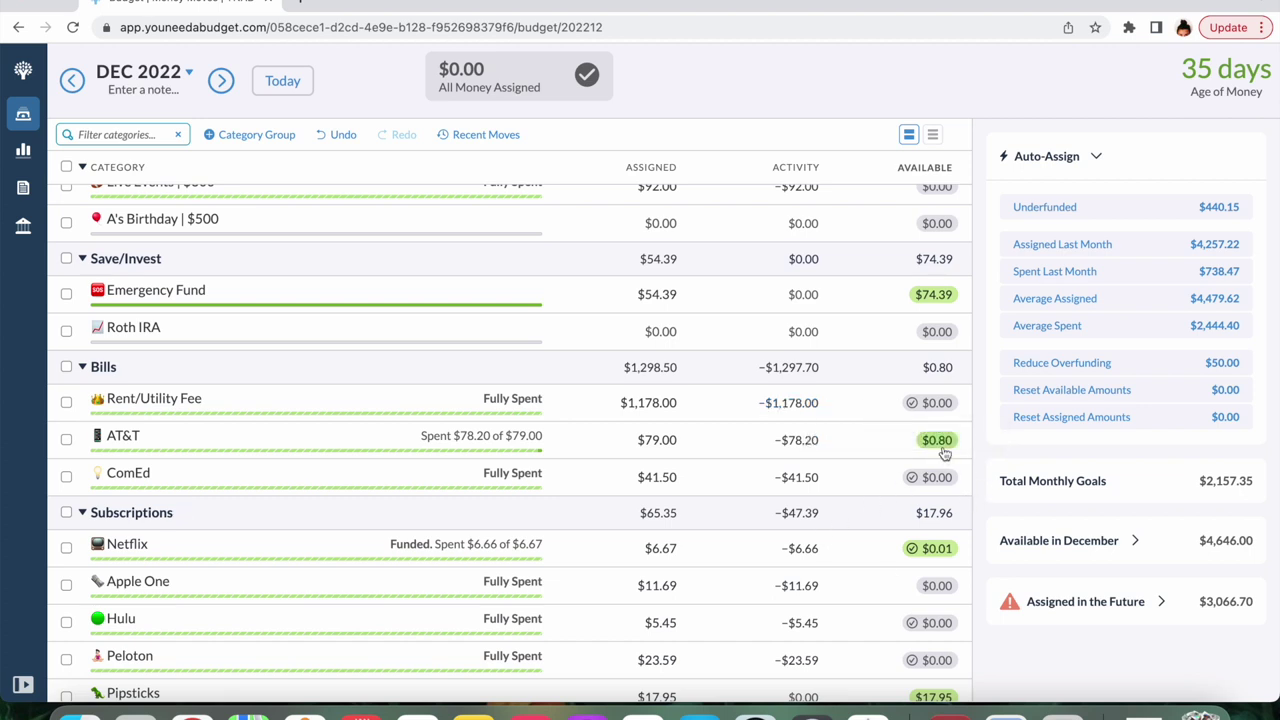
{"action": "left_click", "coordinate": [942, 446]}
{"action": "left_click", "coordinate": [924, 574]}
{"action": "type", "text": "re"}
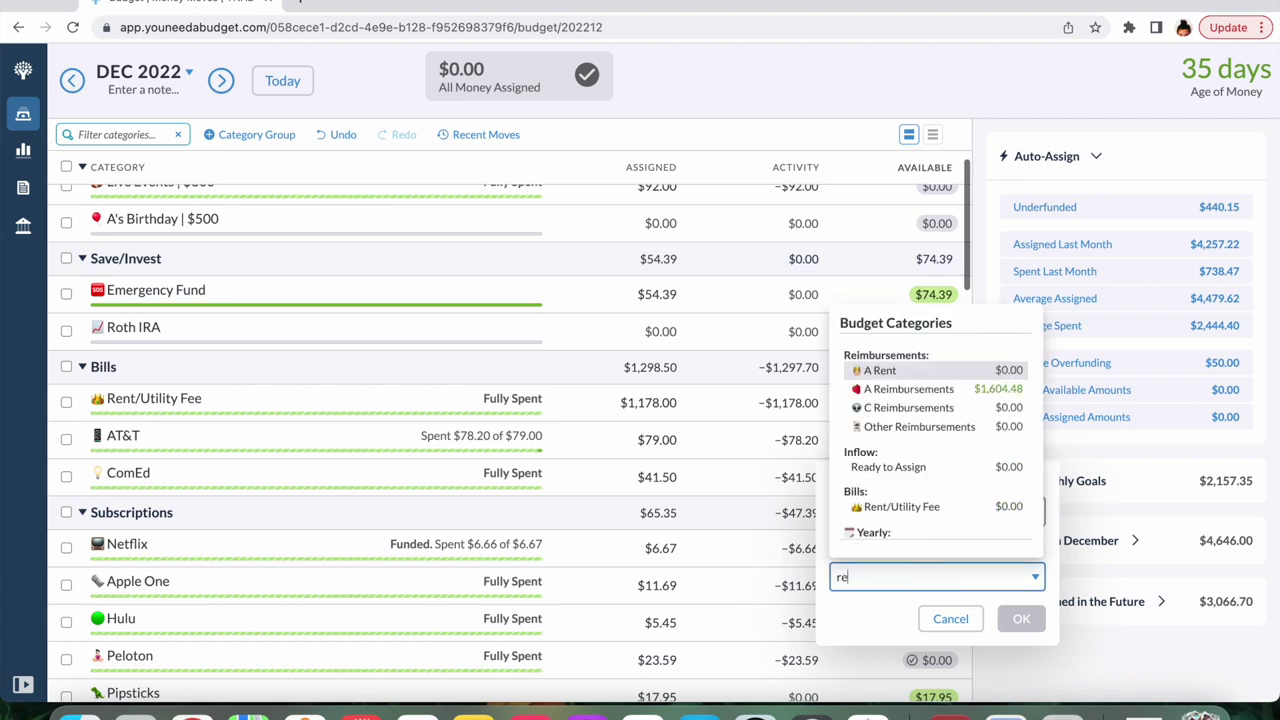
{"action": "type", "text": "ady"}
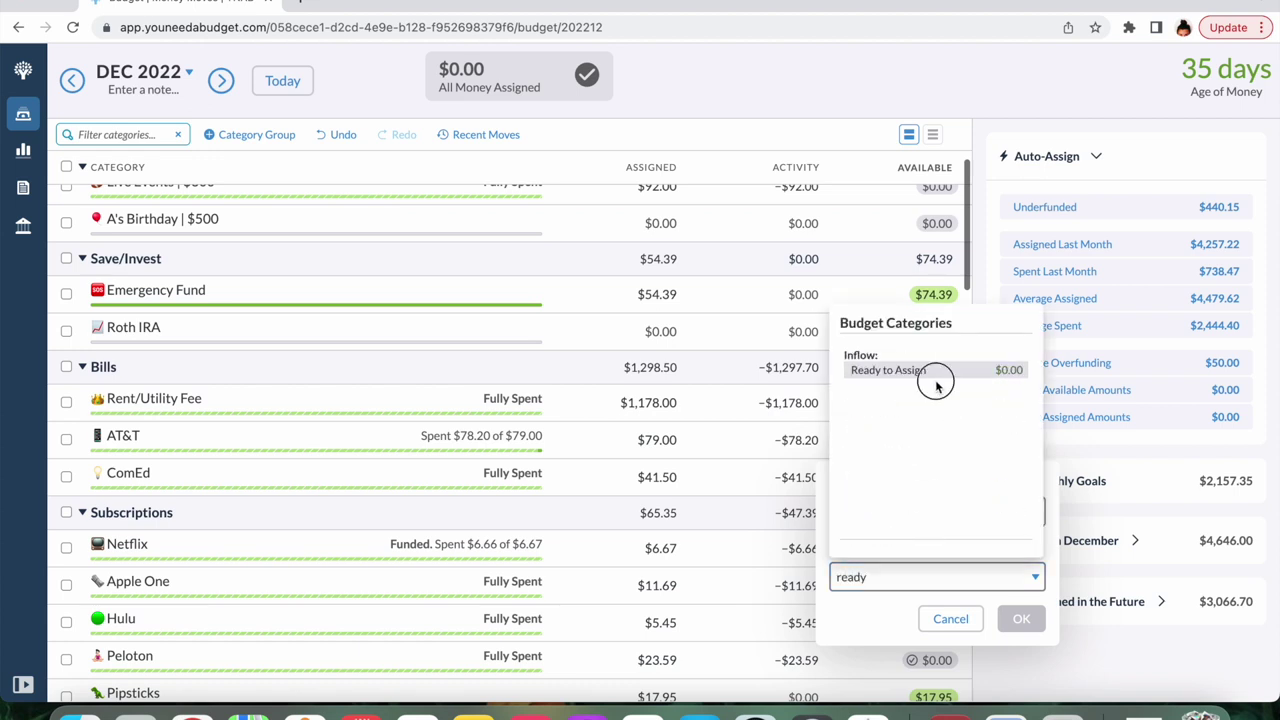
{"action": "left_click", "coordinate": [937, 372]}
{"action": "left_click", "coordinate": [1028, 620]}
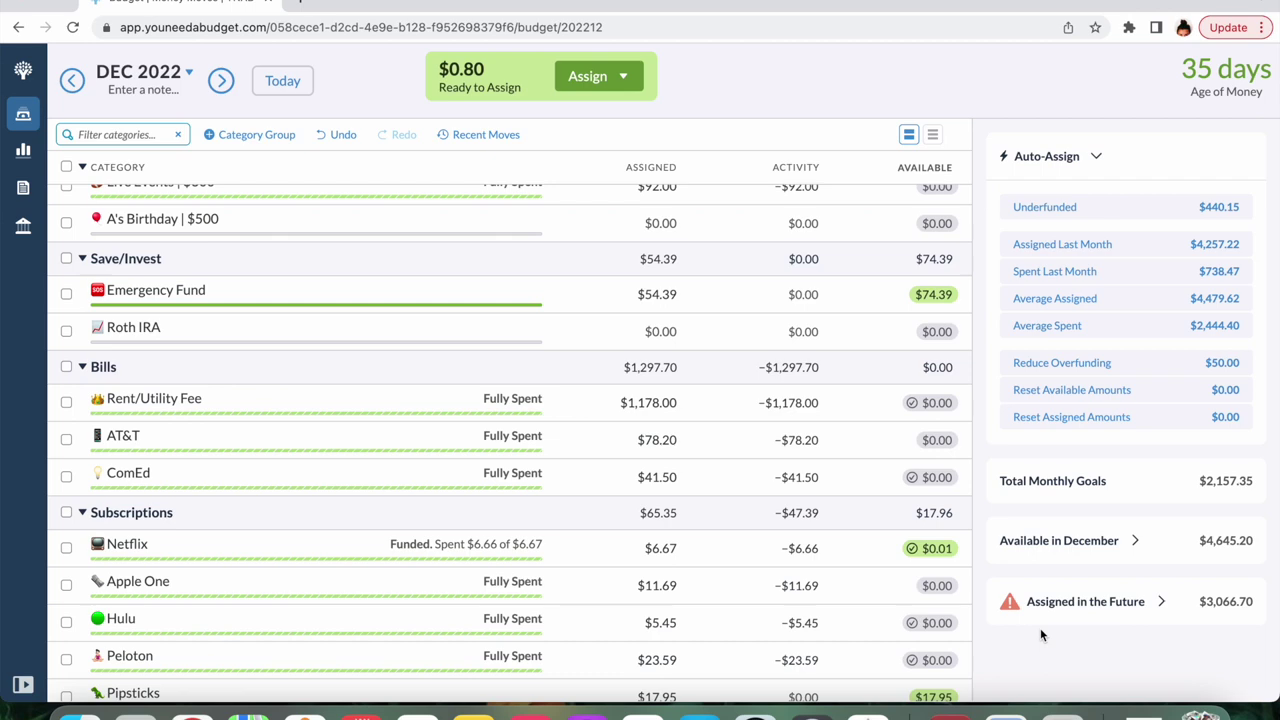
Move the $0.01 available in the Netflix subscription category to Ready to Assign
{"action": "scroll", "coordinate": [933, 350], "scroll_direction": "down", "scroll_amount": 3}
{"action": "left_click", "coordinate": [933, 343]}
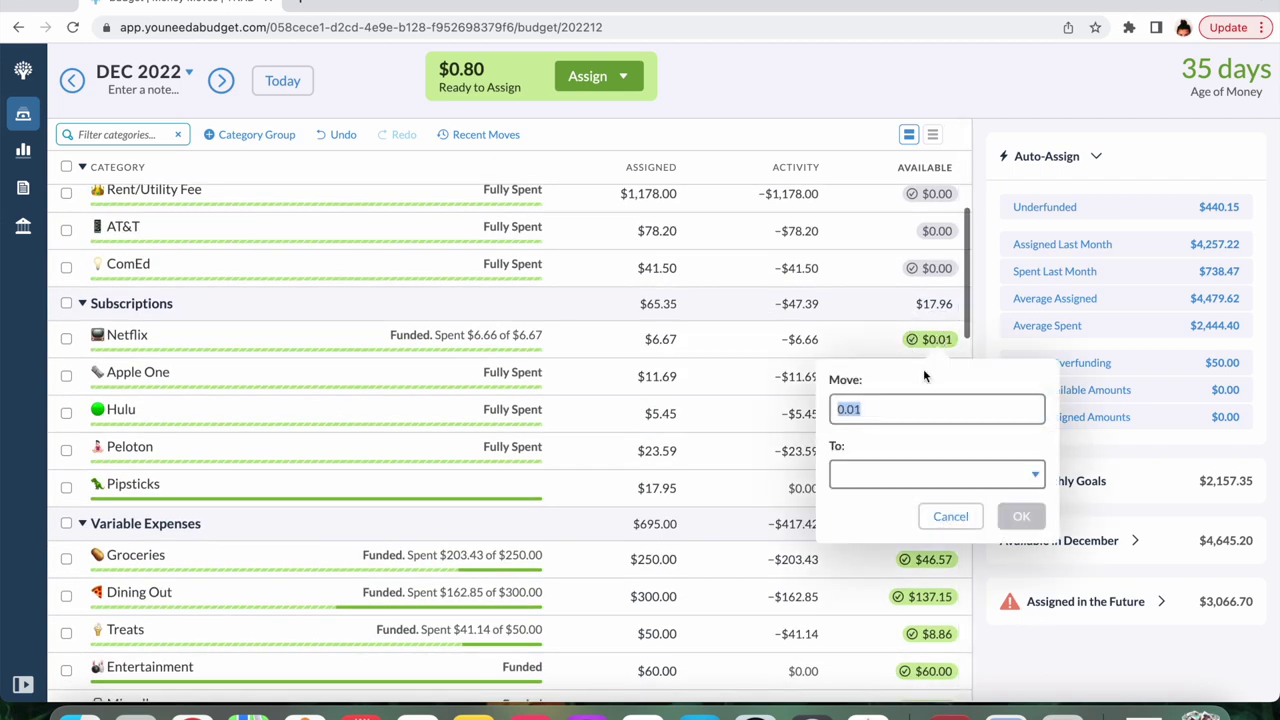
{"action": "left_click", "coordinate": [891, 477]}
{"action": "type", "text": "ready"}
{"action": "key", "text": "Return"}
{"action": "key", "text": "Return"}
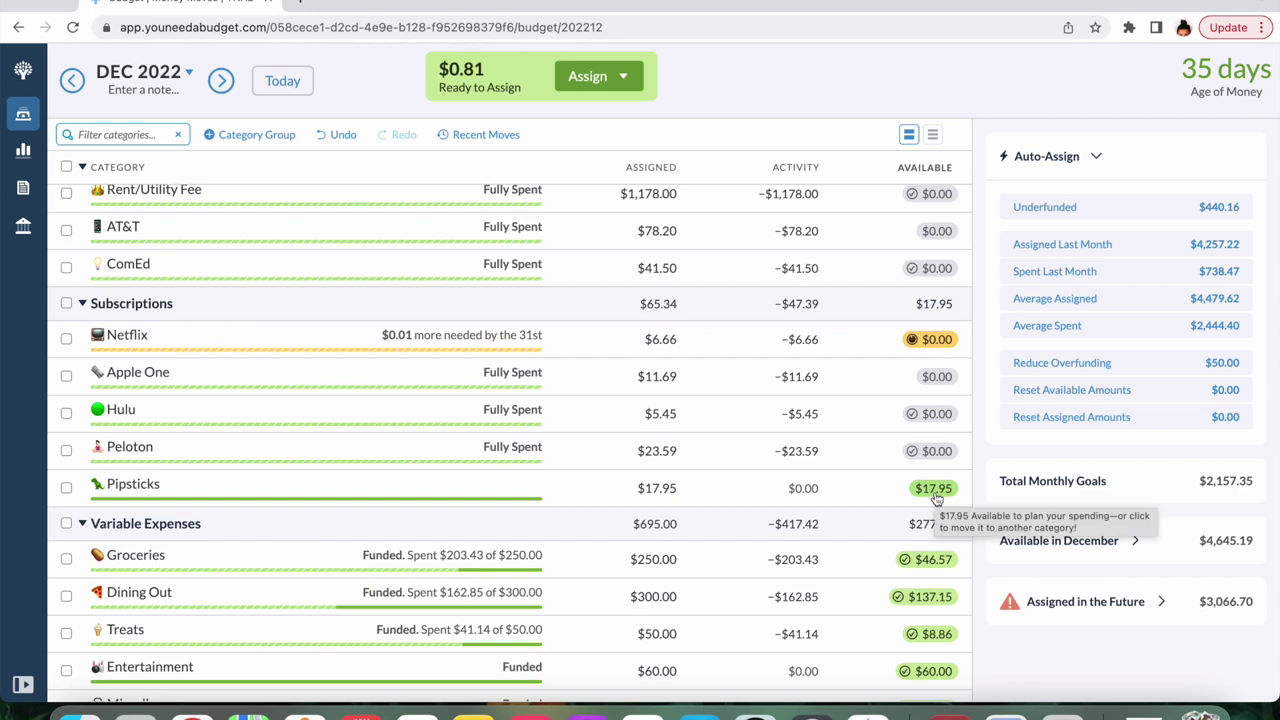
Move the $17.95 available in Pipsticks to Ready to Assign and hide the Pipsticks category
{"action": "left_click", "coordinate": [934, 490]}
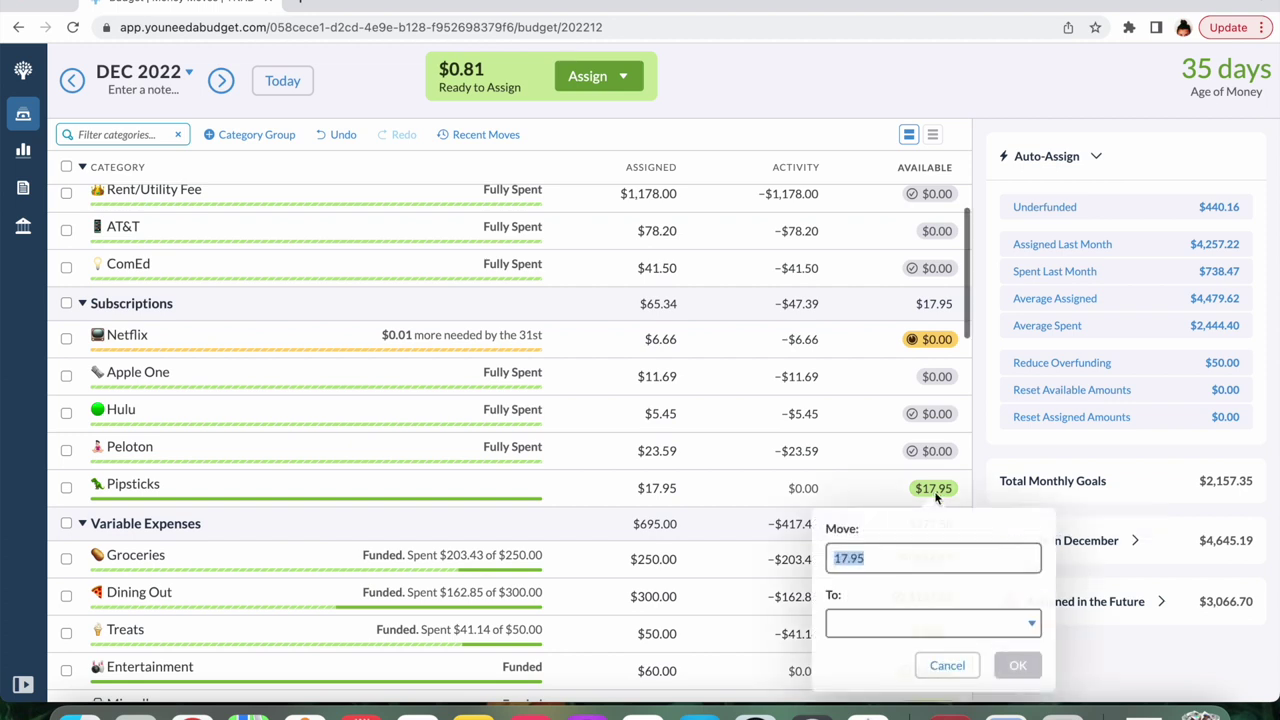
{"action": "left_click", "coordinate": [928, 625]}
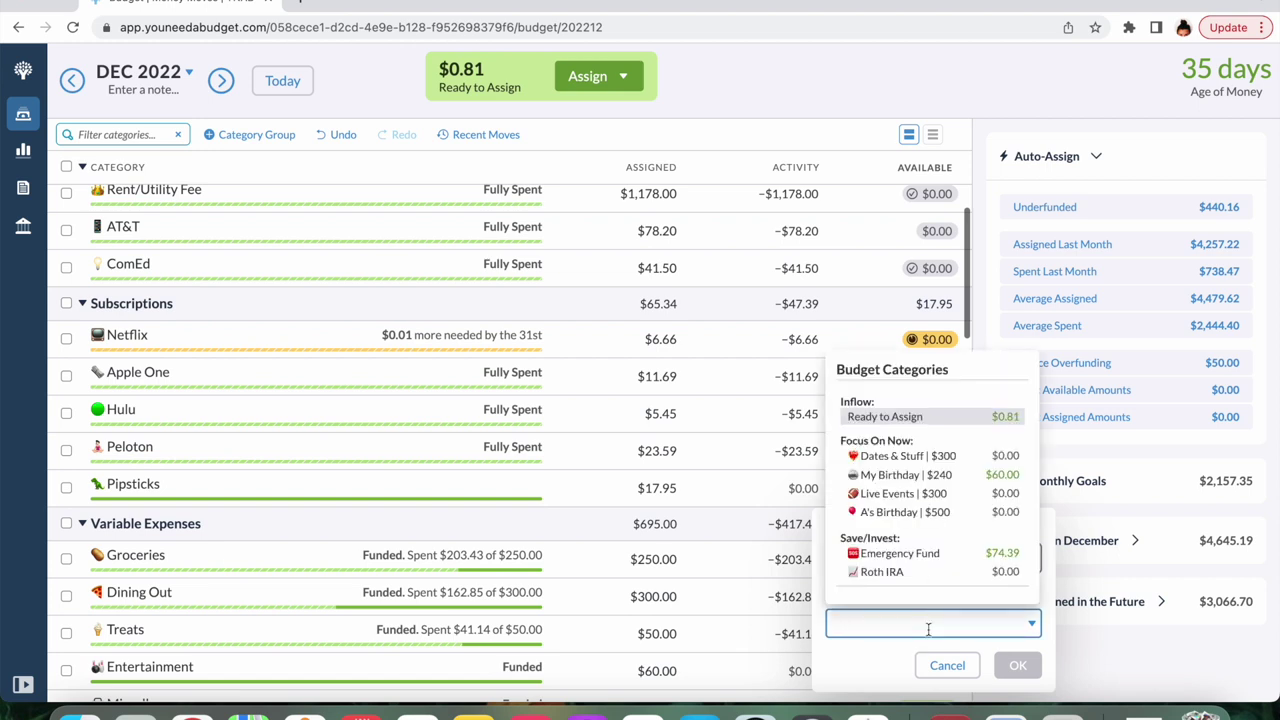
{"action": "left_click", "coordinate": [972, 418]}
{"action": "left_click", "coordinate": [1012, 667]}
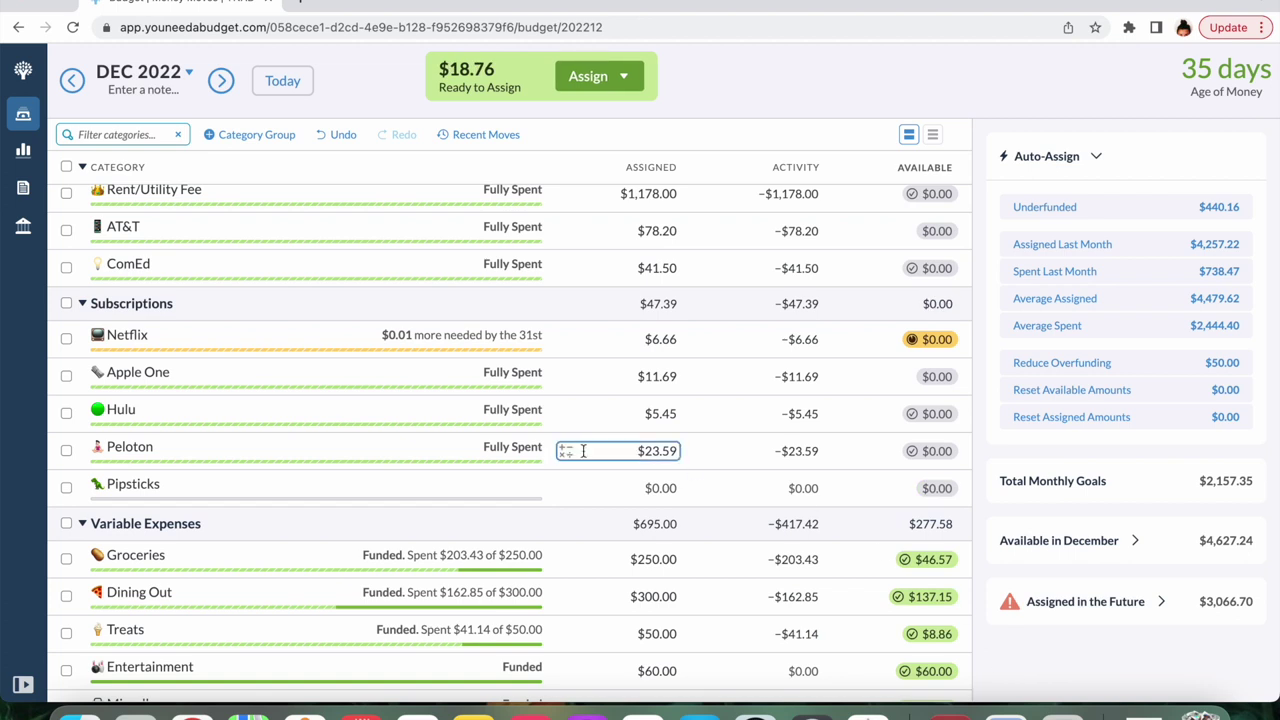
{"action": "left_click", "coordinate": [154, 486]}
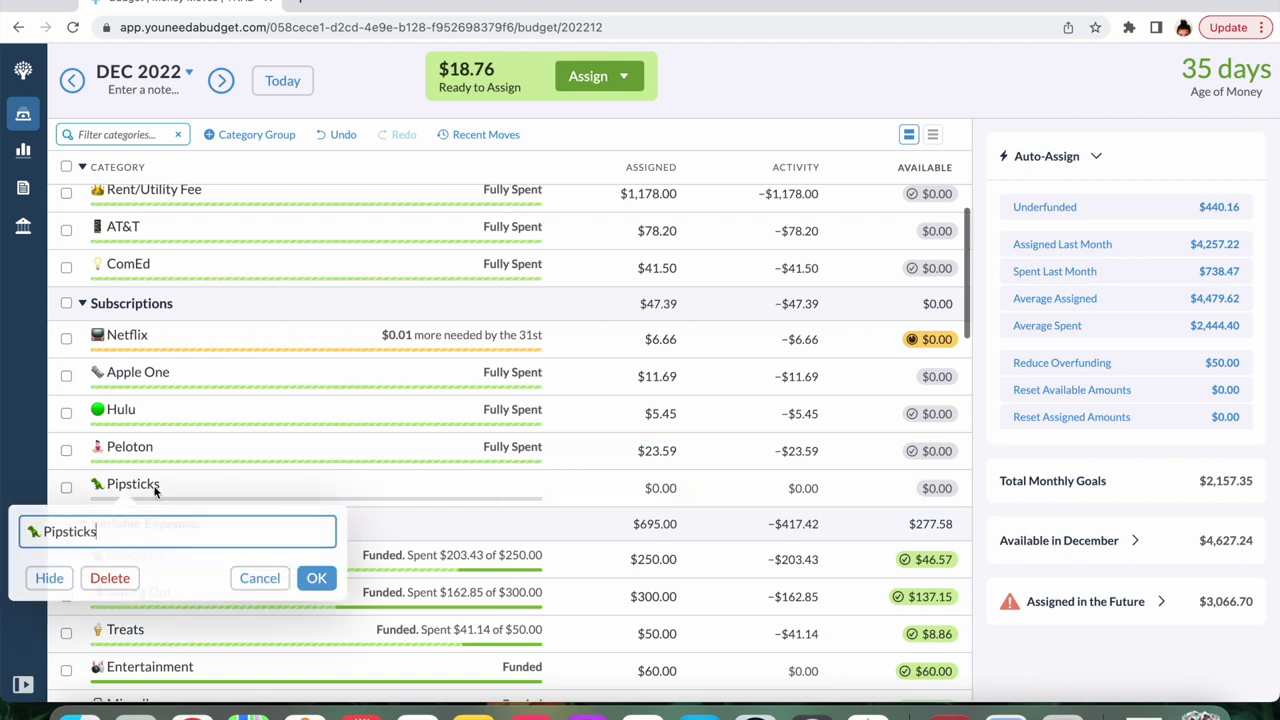
{"action": "left_click", "coordinate": [48, 578]}
Move the $46.57 available in Groceries under Variable Expenses to Ready to Assign
{"action": "scroll", "coordinate": [559, 491], "scroll_direction": "down", "scroll_amount": 1}
{"action": "scroll", "coordinate": [559, 491], "scroll_direction": "down", "scroll_amount": 2}
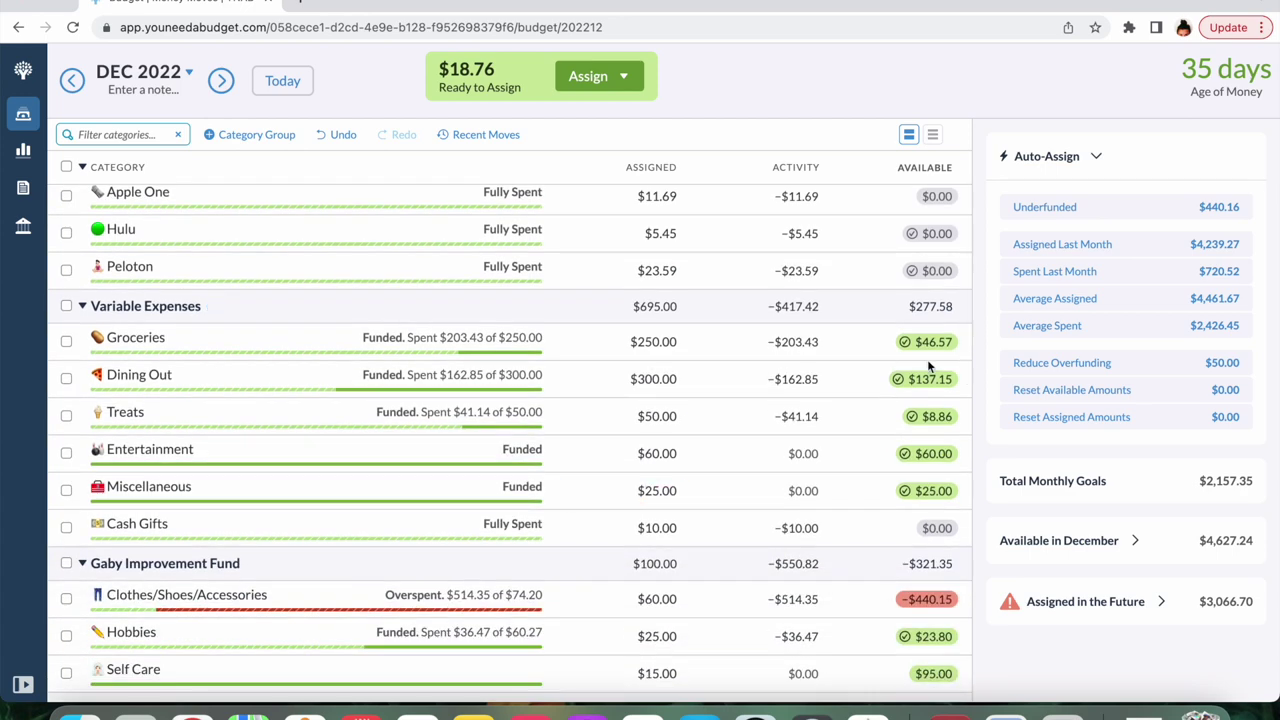
{"action": "scroll", "coordinate": [886, 363], "scroll_direction": "up", "scroll_amount": 1}
{"action": "scroll", "coordinate": [888, 366], "scroll_direction": "down", "scroll_amount": 2}
{"action": "left_click", "coordinate": [932, 314]}
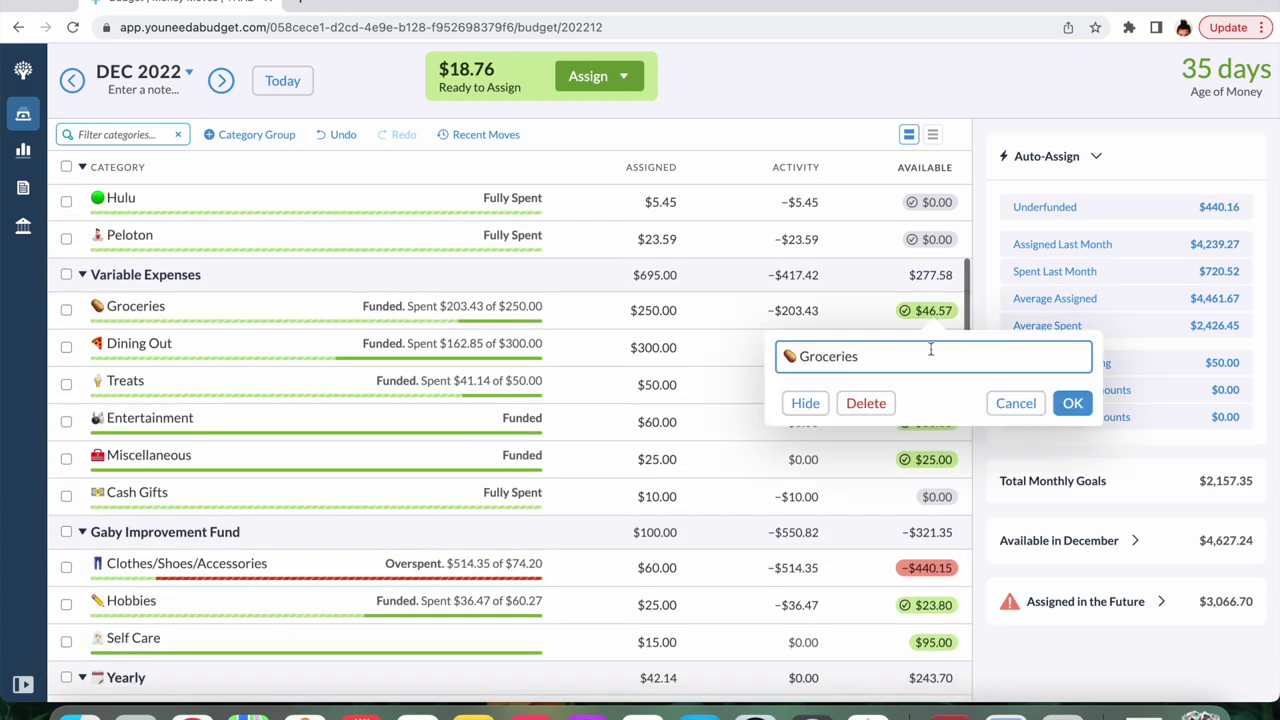
{"action": "left_click", "coordinate": [930, 312]}
{"action": "left_click", "coordinate": [917, 448]}
{"action": "type", "text": "rea"}
{"action": "left_click", "coordinate": [900, 534]}
{"action": "left_click", "coordinate": [1016, 490]}
Move the $137.15 available in the Dining Out category to Ready to Assign
{"action": "left_click", "coordinate": [925, 347]}
{"action": "left_click", "coordinate": [929, 482]}
{"action": "type", "text": "rea"}
{"action": "left_click", "coordinate": [948, 604]}
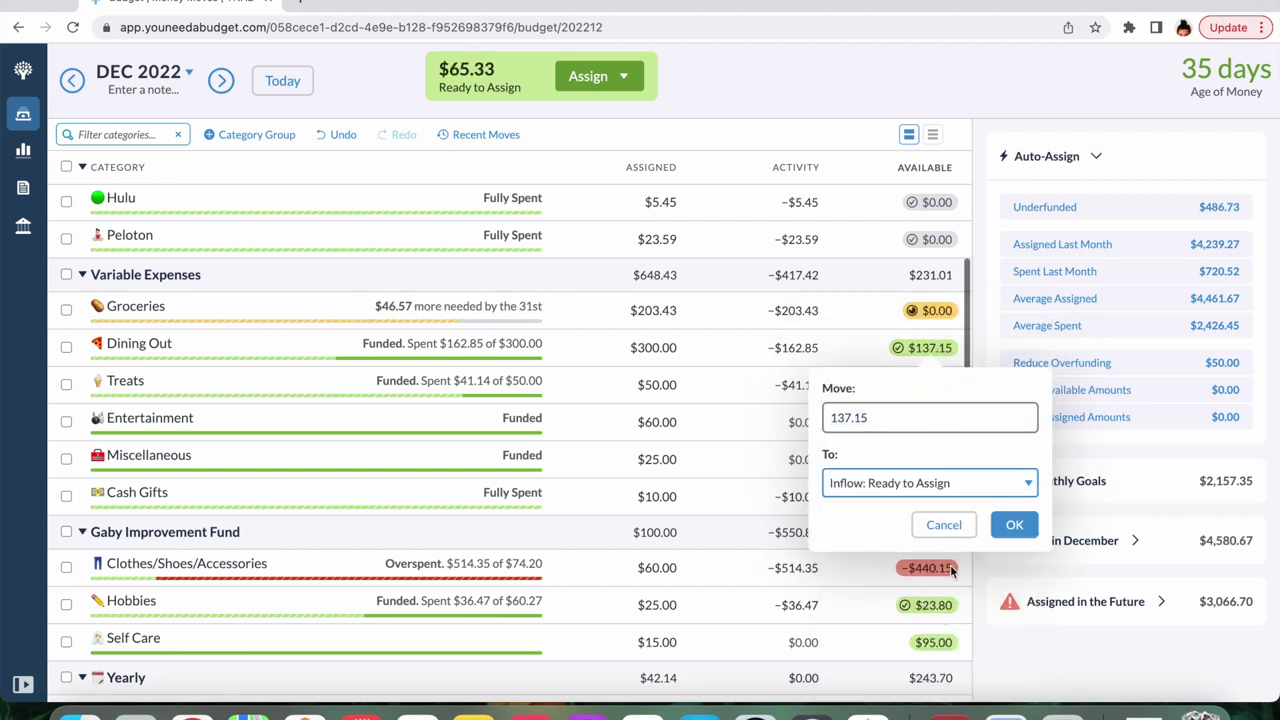
{"action": "left_click", "coordinate": [1016, 523]}
Move the $8.86 available in the Treats category to Ready to Assign
{"action": "left_click", "coordinate": [933, 385]}
{"action": "left_click", "coordinate": [945, 518]}
{"action": "type", "text": "read"}
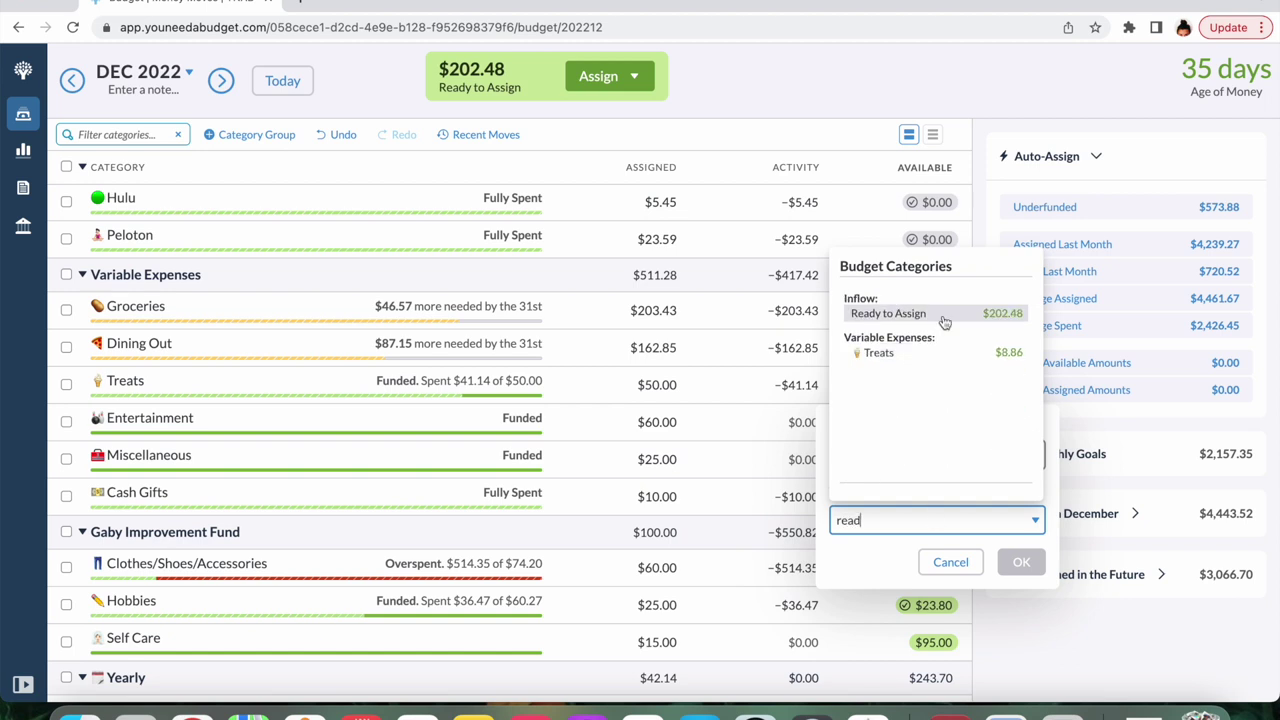
{"action": "left_click", "coordinate": [935, 318]}
{"action": "left_click", "coordinate": [1018, 561]}
Move the $60.00 available in the Entertainment category to Ready to Assign
{"action": "left_click", "coordinate": [929, 419]}
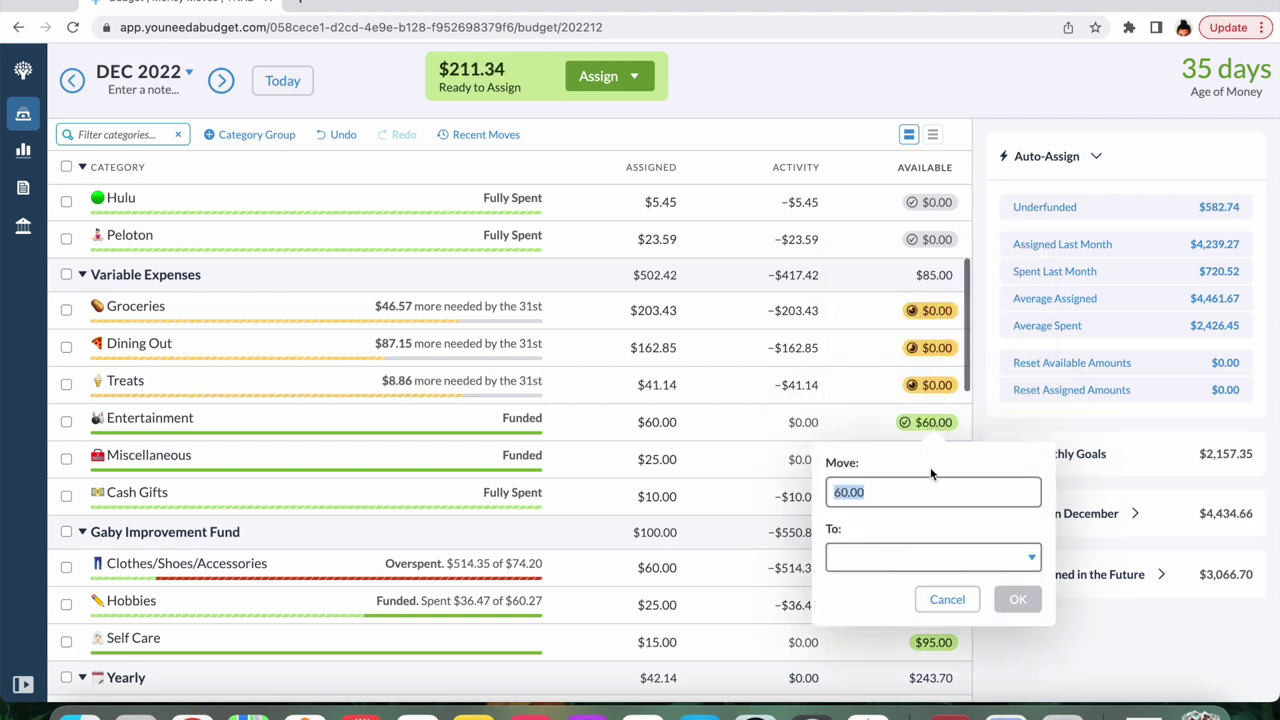
{"action": "left_click", "coordinate": [908, 554]}
{"action": "type", "text": "rea"}
{"action": "left_click", "coordinate": [885, 391]}
{"action": "left_click", "coordinate": [1018, 599]}
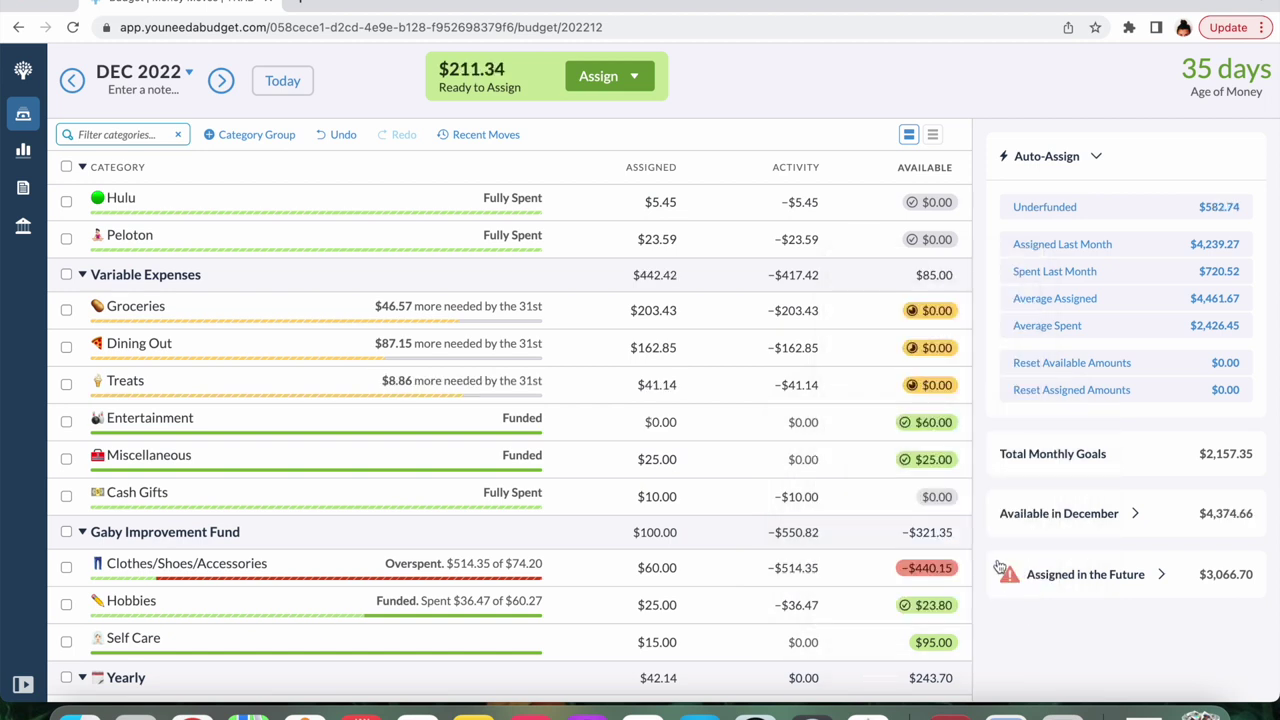
Move the $25.00 available in Miscellaneous under Variable Expenses to Ready to Assign
{"action": "left_click", "coordinate": [930, 459]}
{"action": "left_click", "coordinate": [914, 594]}
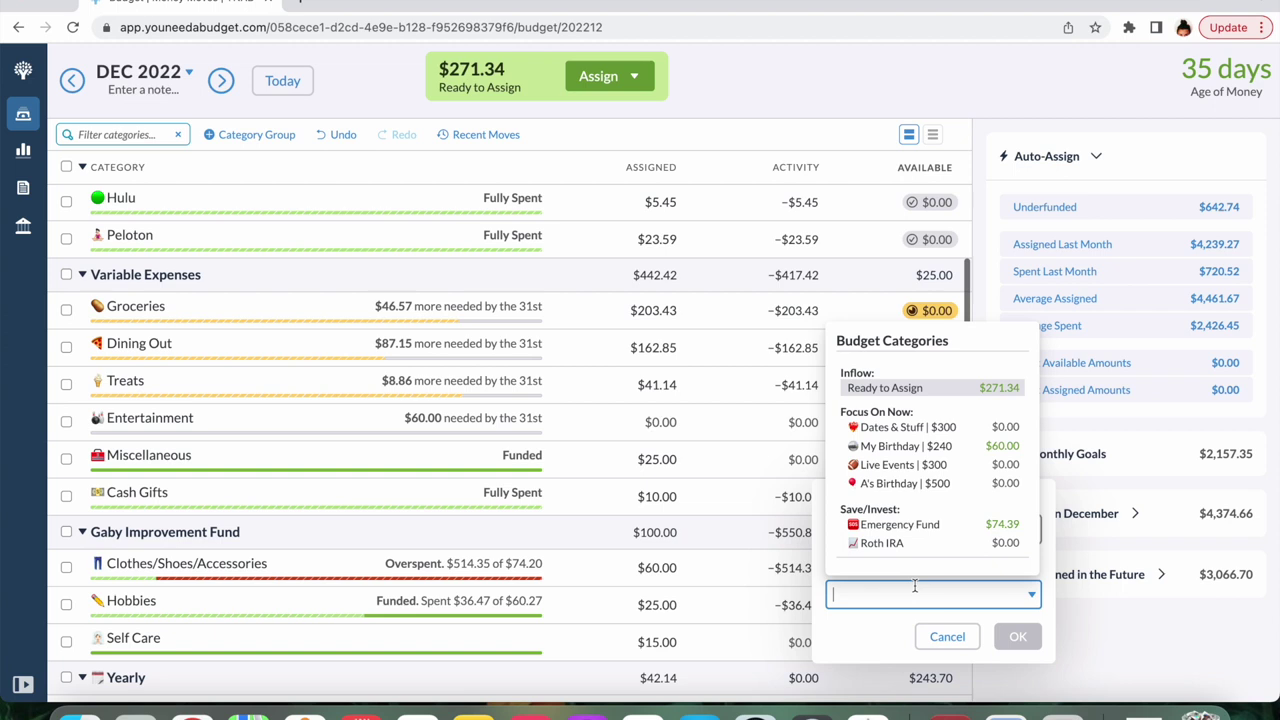
{"action": "left_click", "coordinate": [955, 392]}
{"action": "left_click", "coordinate": [1018, 637]}
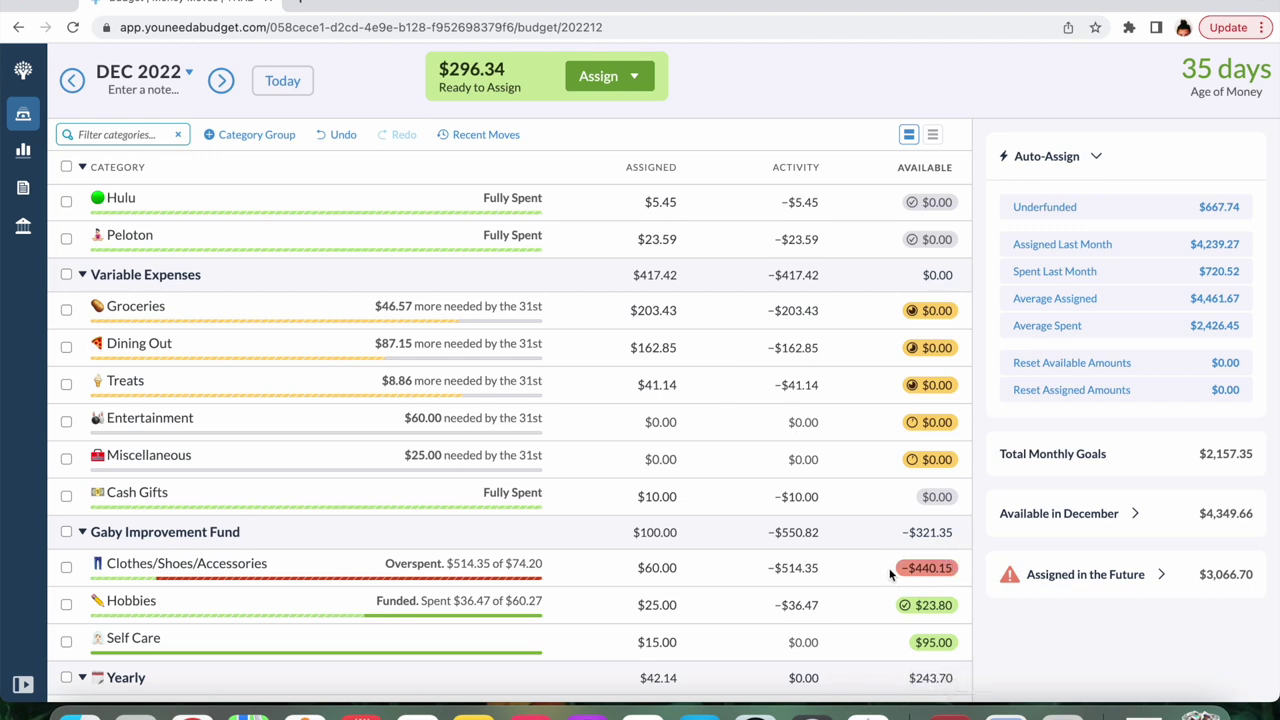
Try to move the $599.33 available in the Christmas sinking fund to the Christmas category itself
{"action": "scroll", "coordinate": [890, 573], "scroll_direction": "down", "scroll_amount": 8}
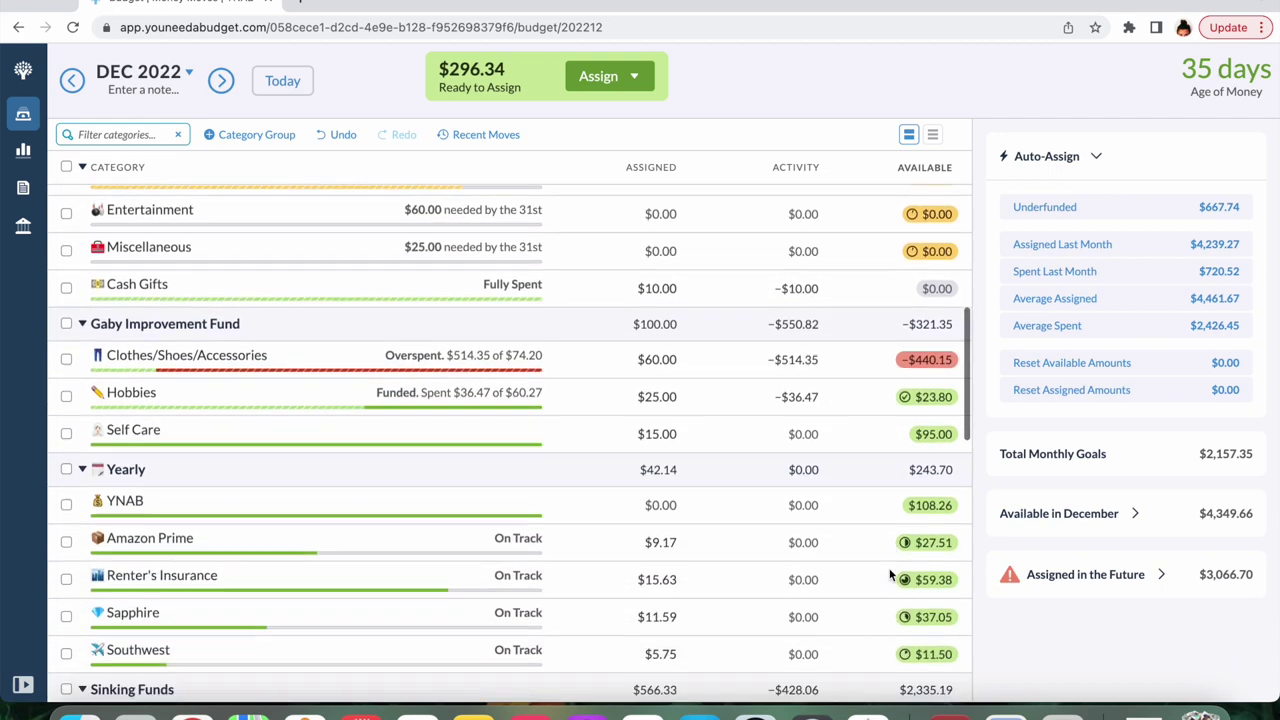
{"action": "scroll", "coordinate": [890, 573], "scroll_direction": "down", "scroll_amount": 3}
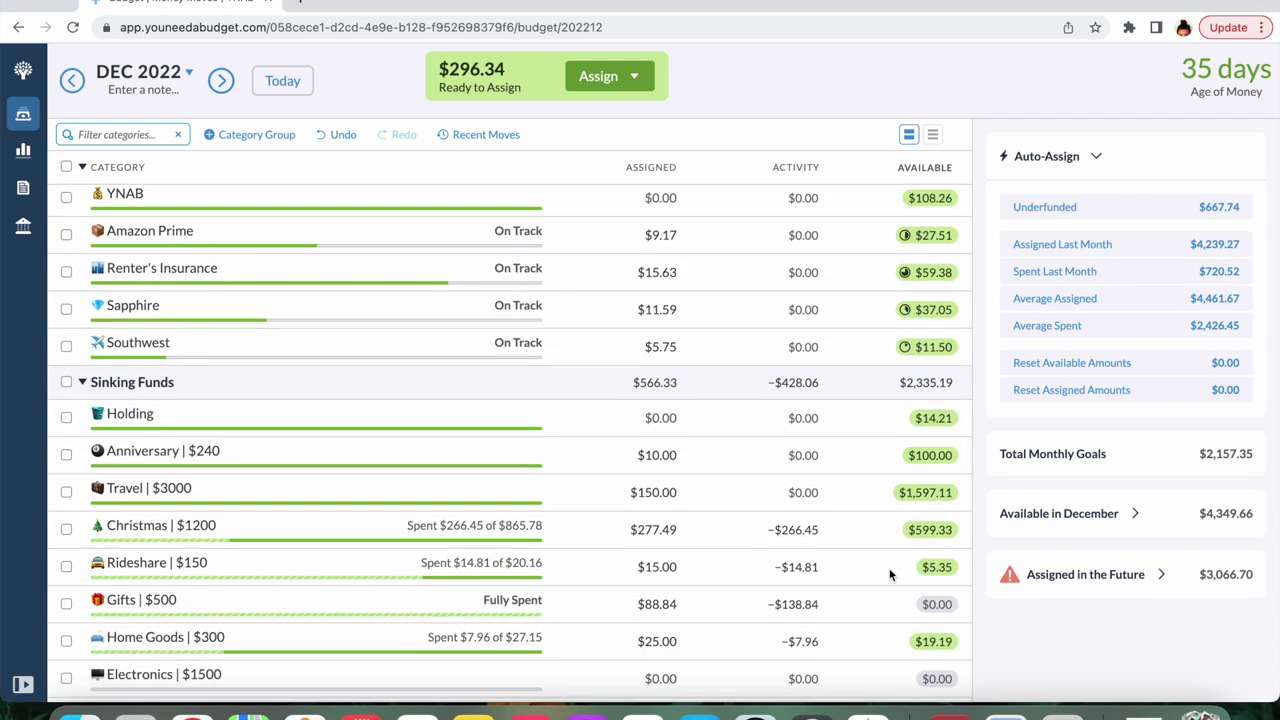
{"action": "left_click", "coordinate": [940, 540]}
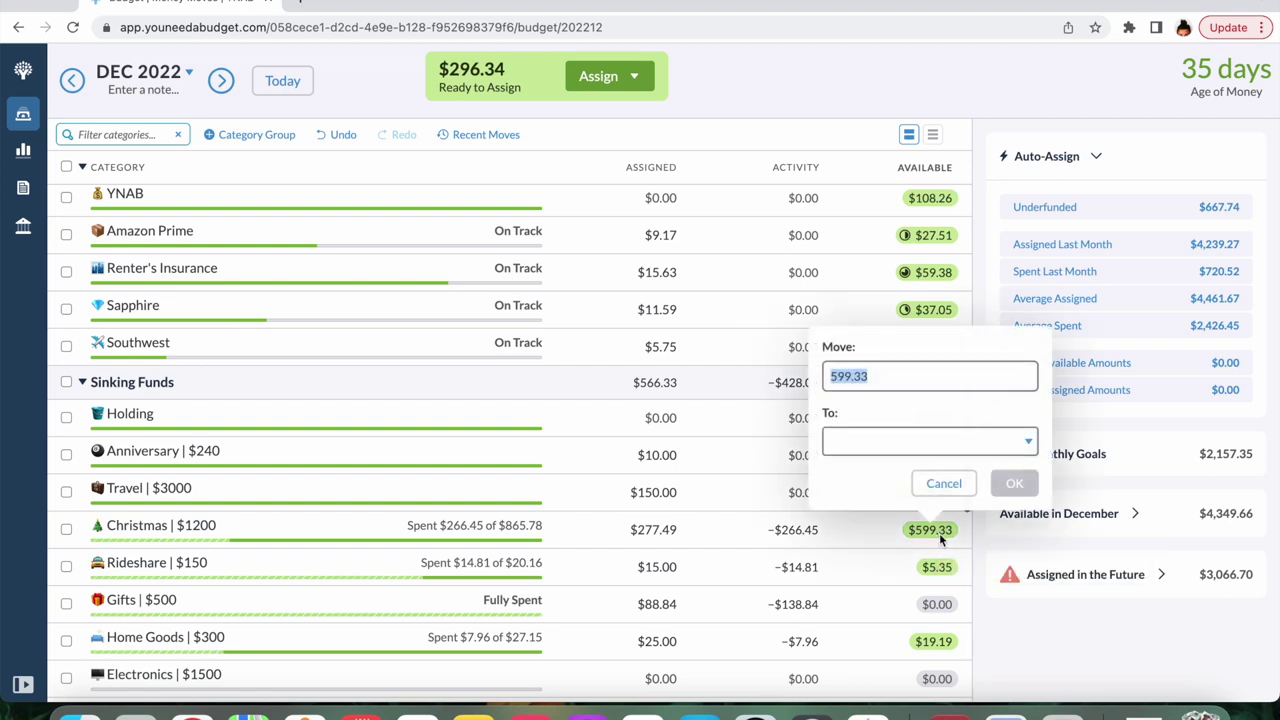
{"action": "left_click", "coordinate": [930, 440]}
{"action": "type", "text": "chri"}
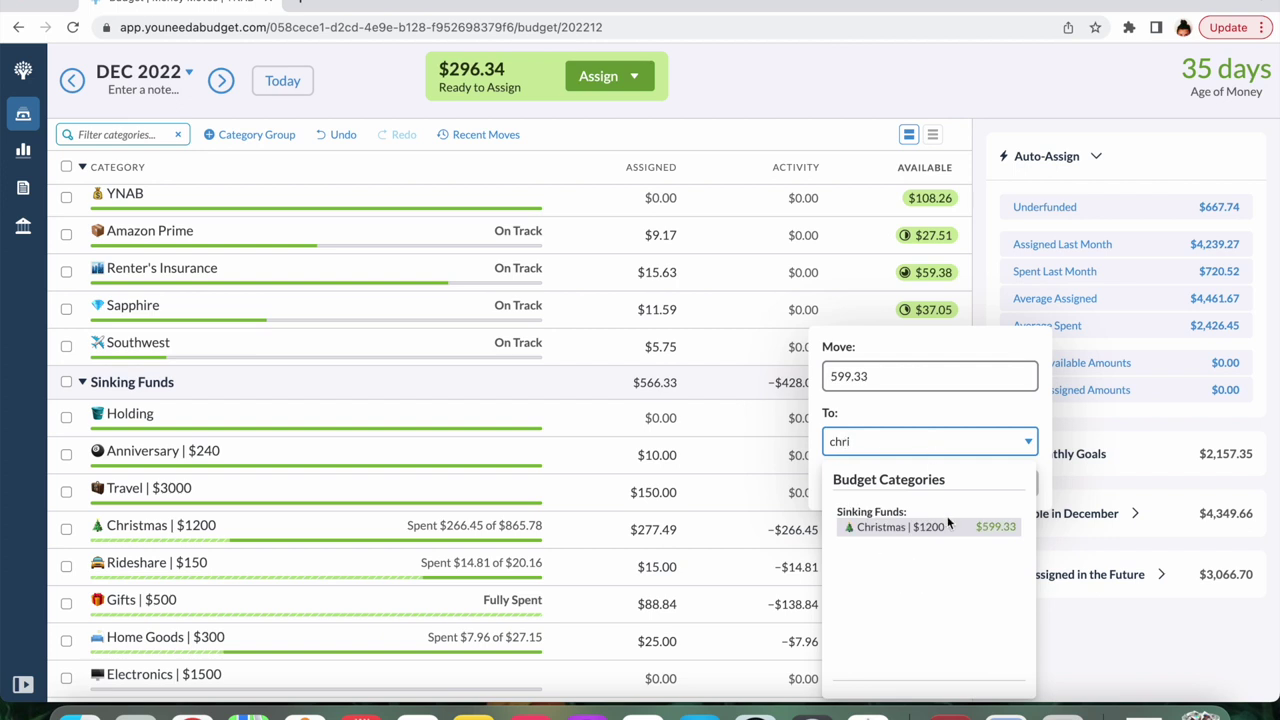
{"action": "left_click", "coordinate": [950, 526]}
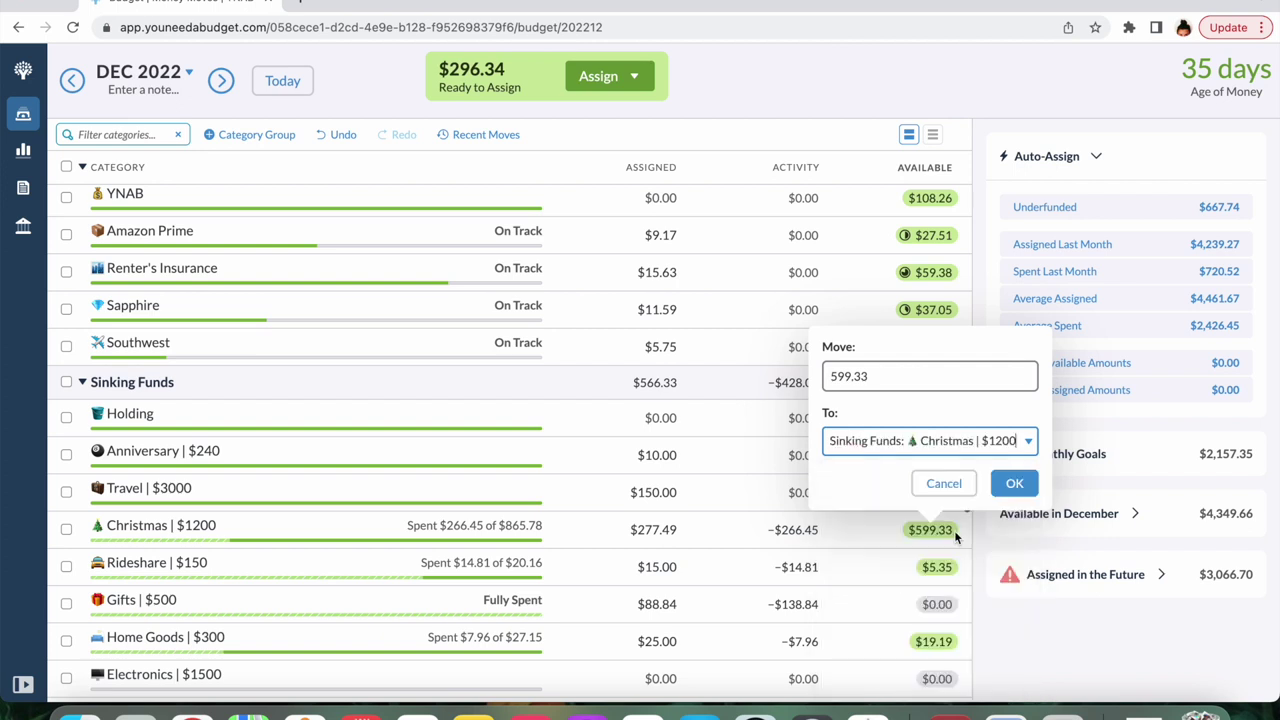
{"action": "left_click", "coordinate": [1015, 484]}
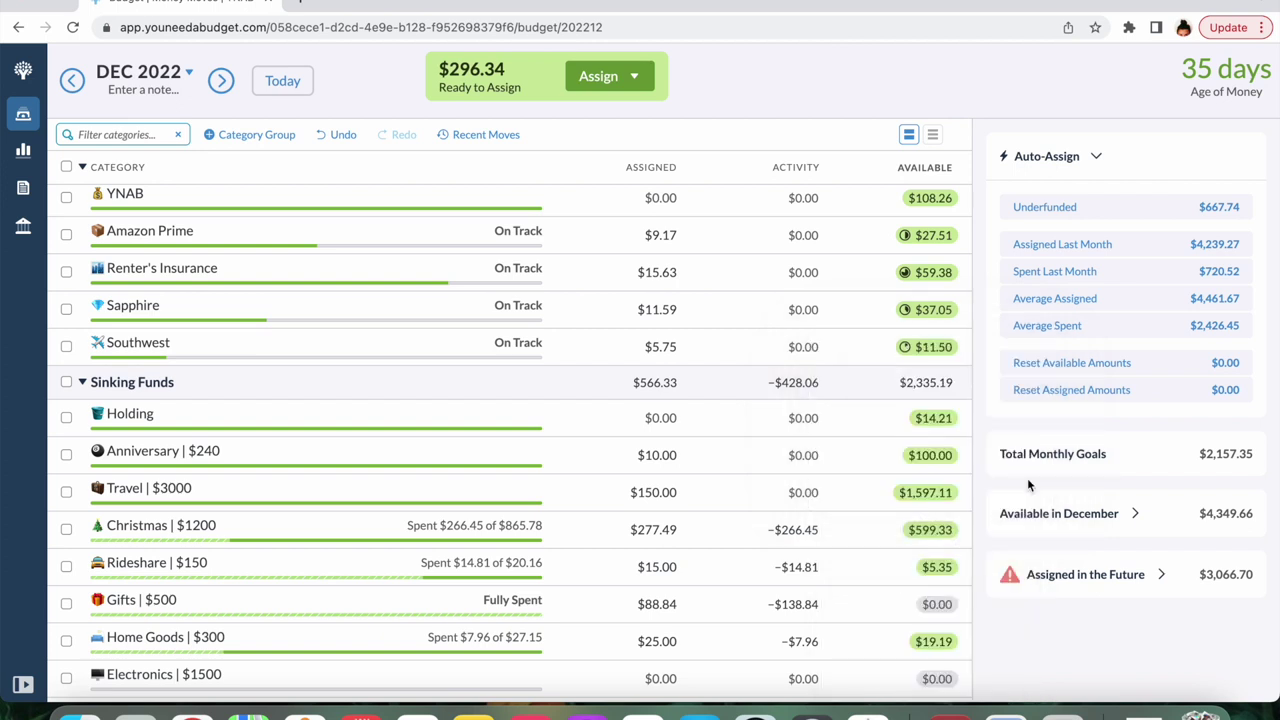
Move the $599.33 available in the Christmas sinking fund to Ready to Assign
{"action": "left_click", "coordinate": [930, 529]}
{"action": "left_click", "coordinate": [930, 440]}
{"action": "type", "text": "rea"}
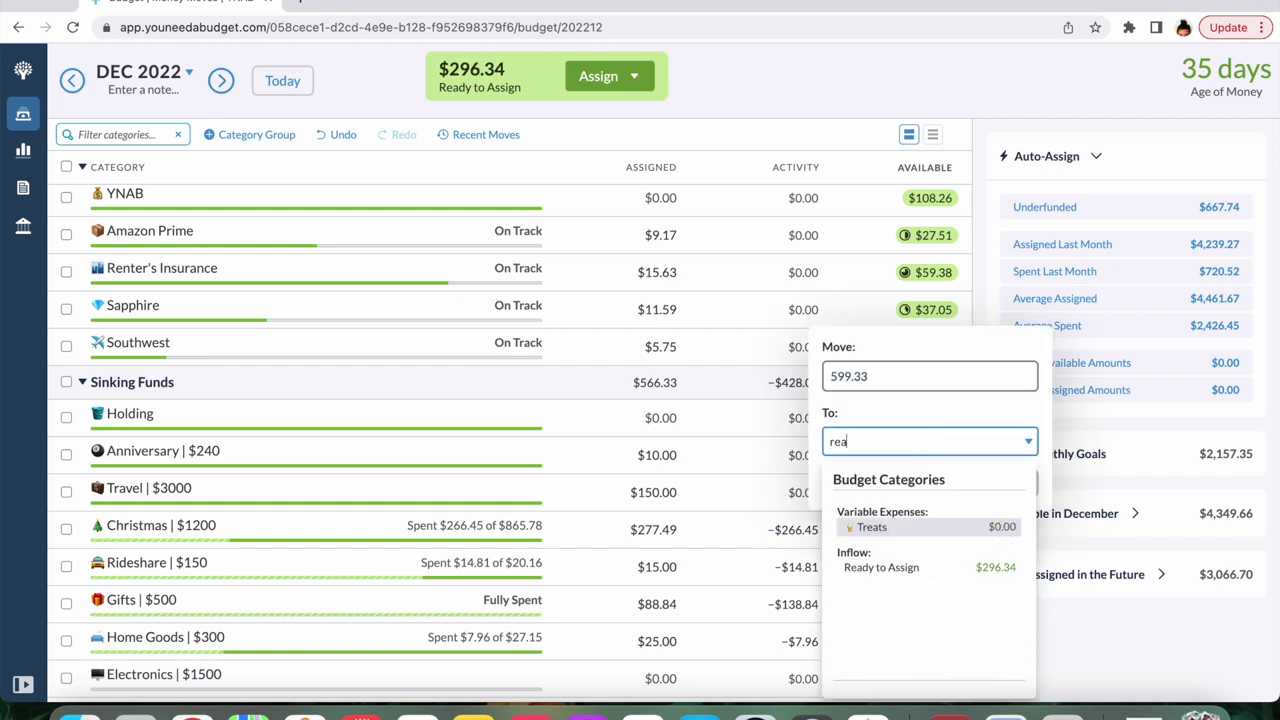
{"action": "left_click", "coordinate": [940, 567]}
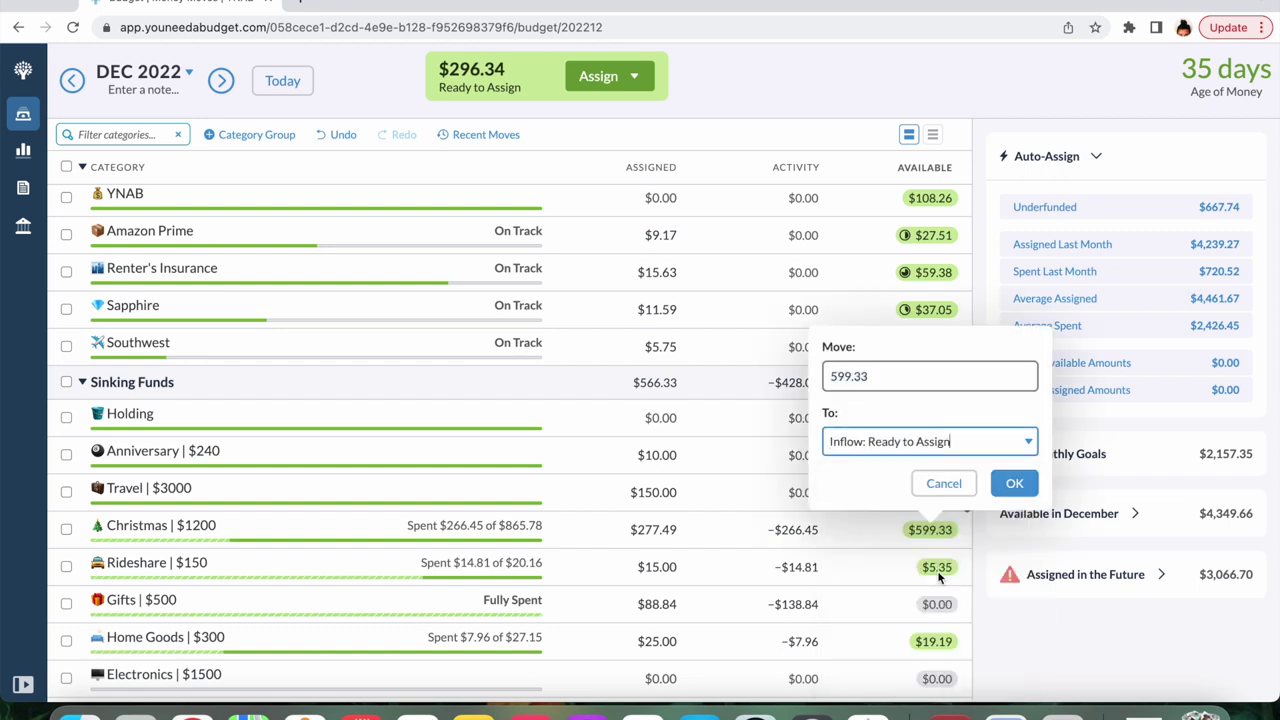
{"action": "left_click", "coordinate": [1015, 484]}
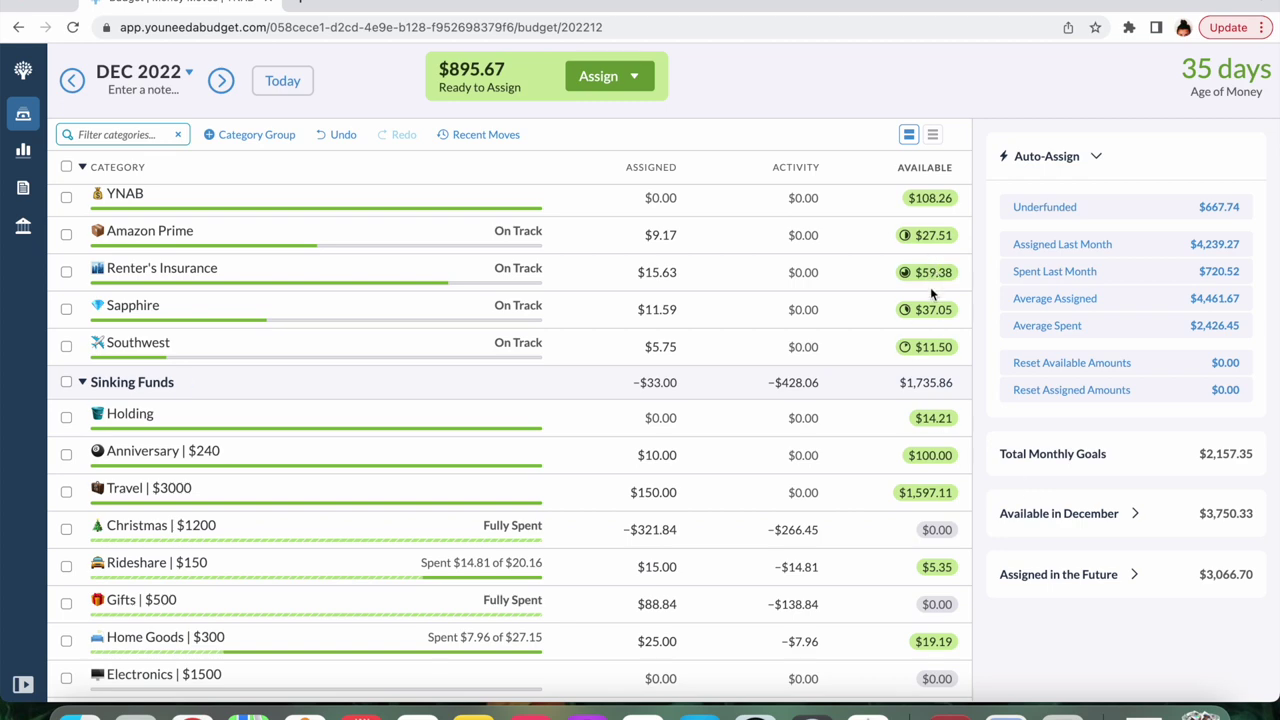
Review the available amounts in the Sinking Funds, Yearly, Gaby Improvement Fund and Variable Expenses groups
{"action": "scroll", "coordinate": [930, 455], "scroll_direction": "down", "scroll_amount": 1}
{"action": "scroll", "coordinate": [928, 455], "scroll_direction": "down", "scroll_amount": 2}
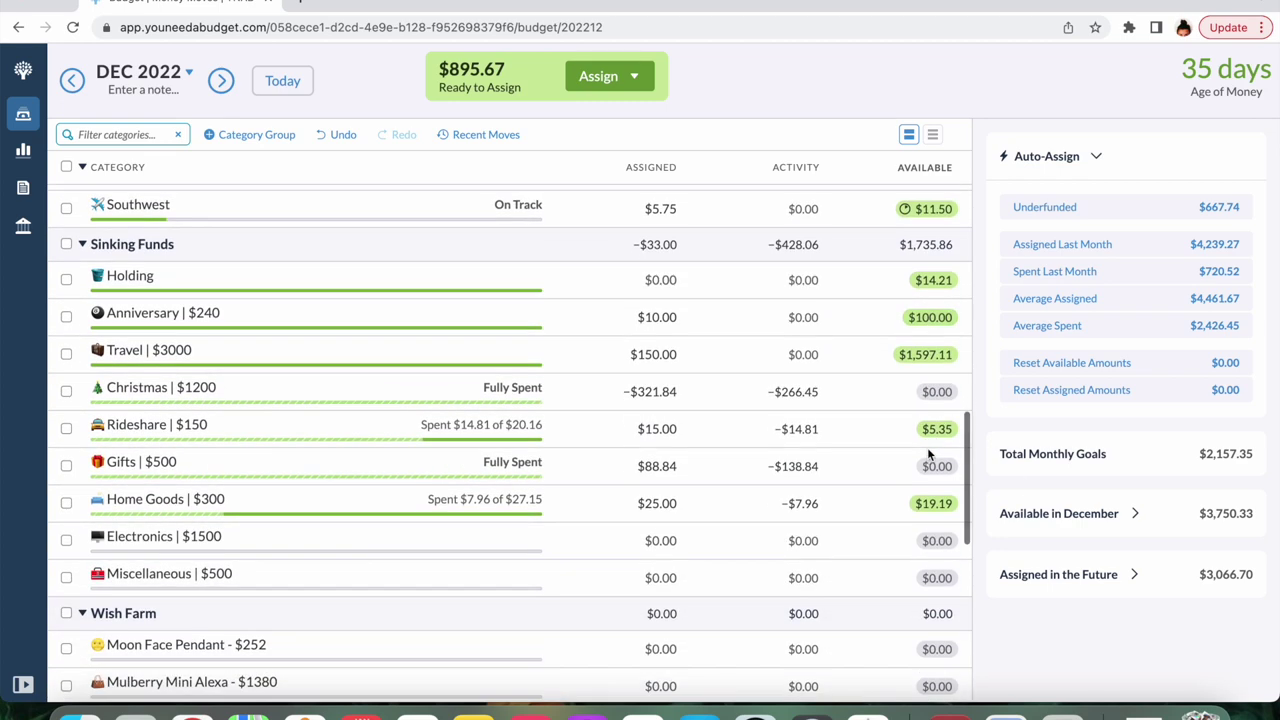
{"action": "scroll", "coordinate": [928, 455], "scroll_direction": "up", "scroll_amount": 2}
{"action": "scroll", "coordinate": [928, 455], "scroll_direction": "up", "scroll_amount": 2}
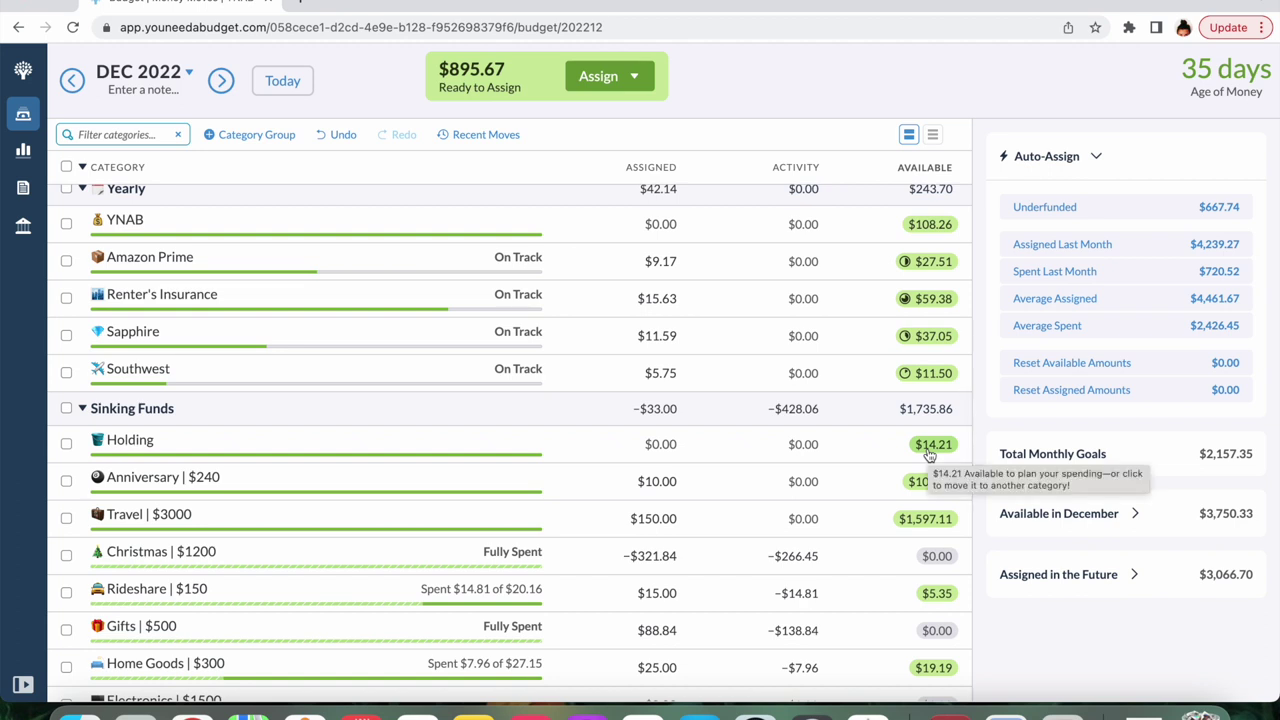
{"action": "scroll", "coordinate": [928, 455], "scroll_direction": "up", "scroll_amount": 5}
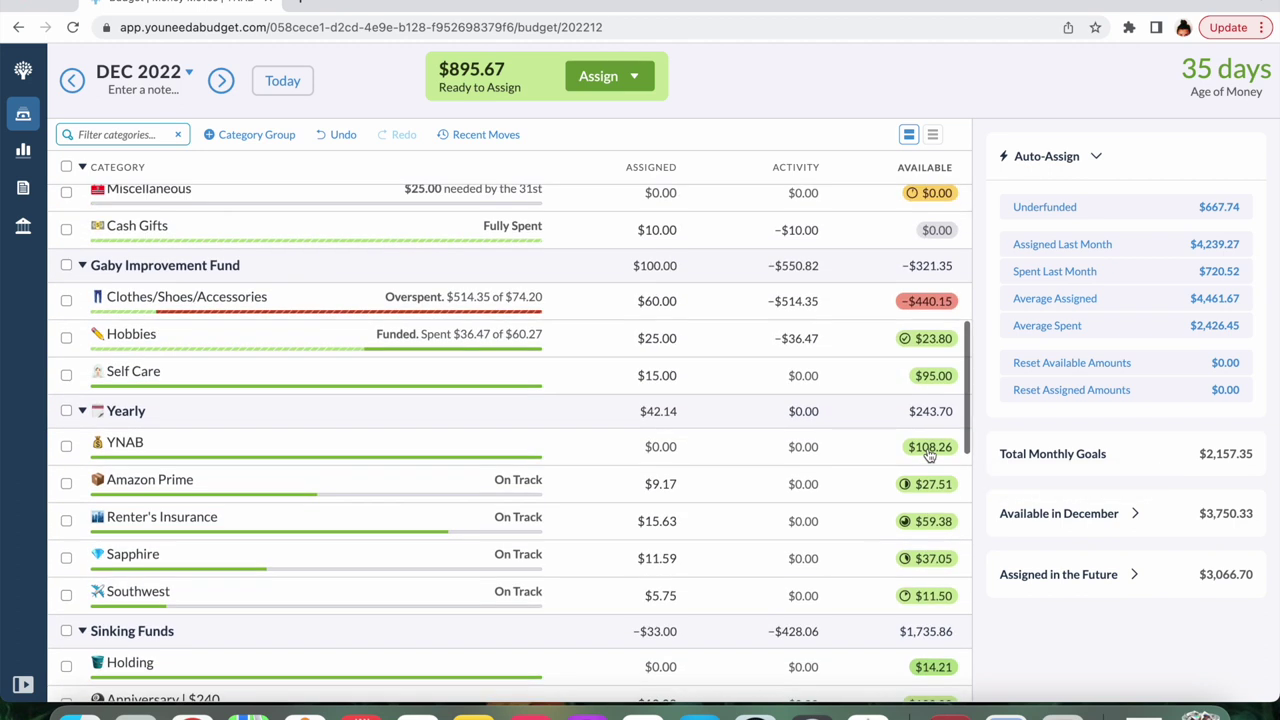
{"action": "scroll", "coordinate": [928, 455], "scroll_direction": "up", "scroll_amount": 5}
{"action": "scroll", "coordinate": [927, 447], "scroll_direction": "up", "scroll_amount": 5}
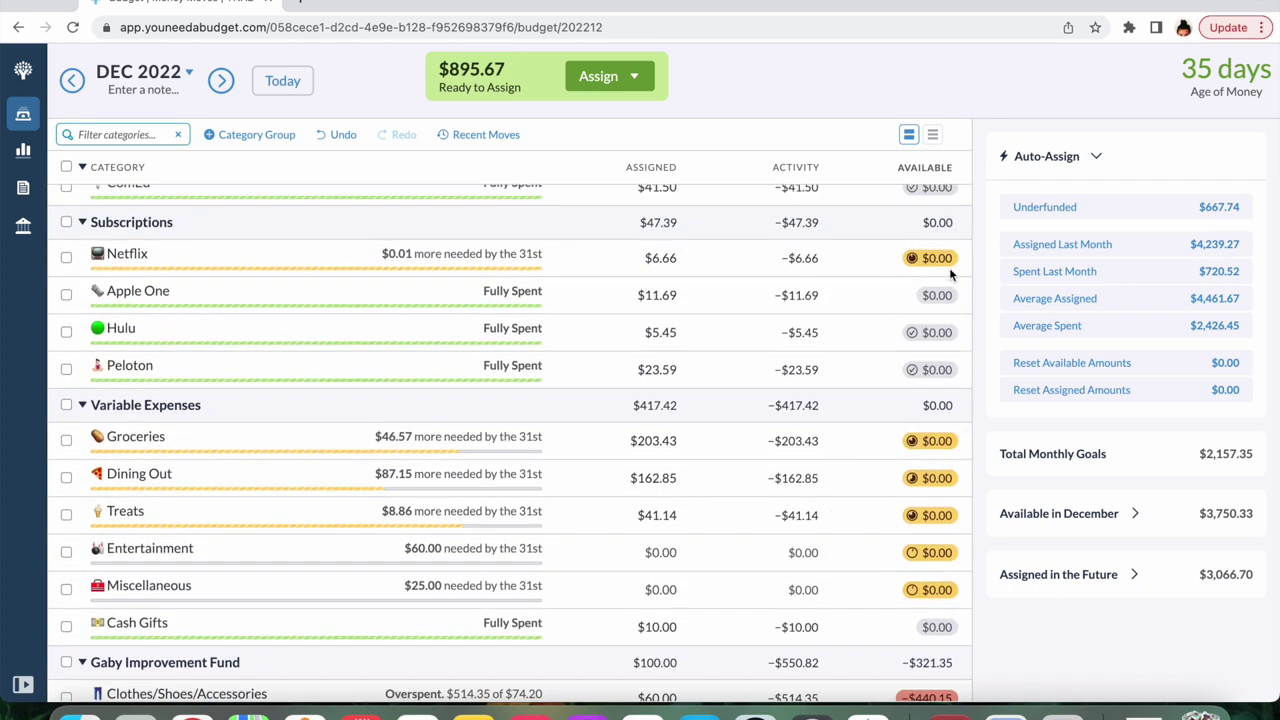
Cover the overspending in Clothes/Shoes/Accessories under Gaby Improvement Fund with money from Ready to Assign
{"action": "scroll", "coordinate": [938, 278], "scroll_direction": "up", "scroll_amount": 3}
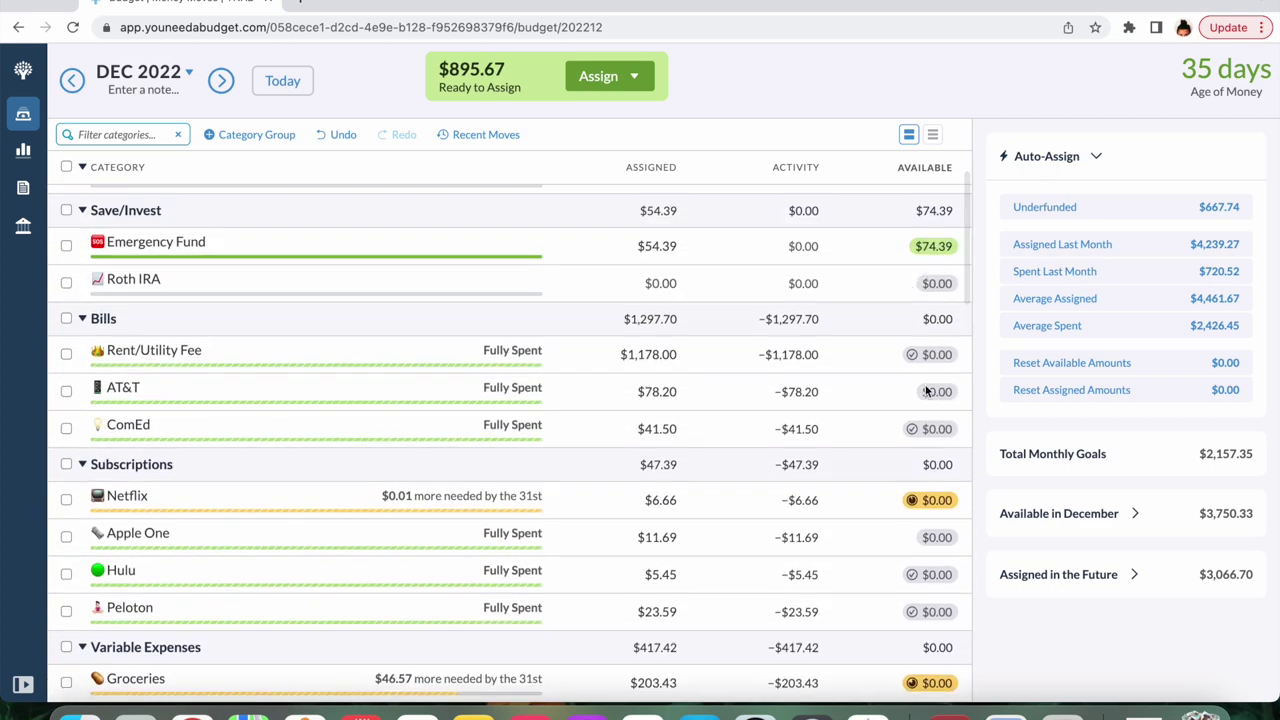
{"action": "scroll", "coordinate": [925, 390], "scroll_direction": "down", "scroll_amount": 1}
{"action": "scroll", "coordinate": [926, 430], "scroll_direction": "down", "scroll_amount": 3}
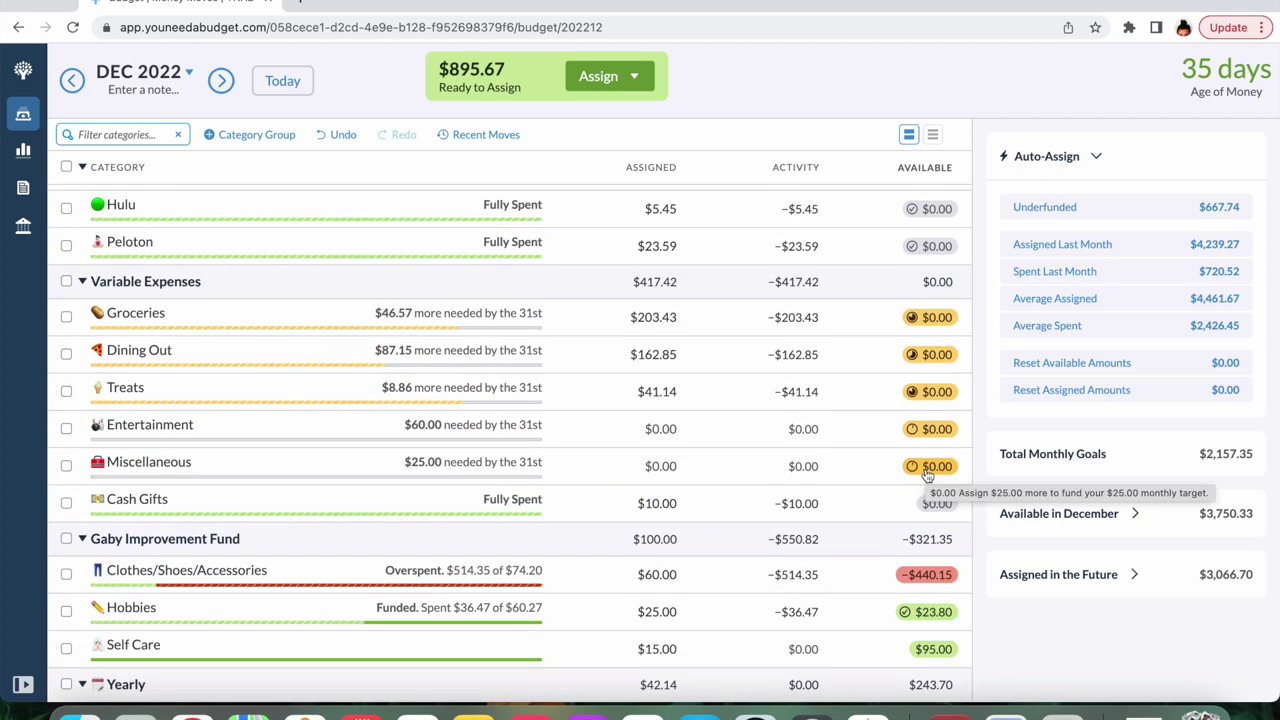
{"action": "scroll", "coordinate": [926, 474], "scroll_direction": "down", "scroll_amount": 1}
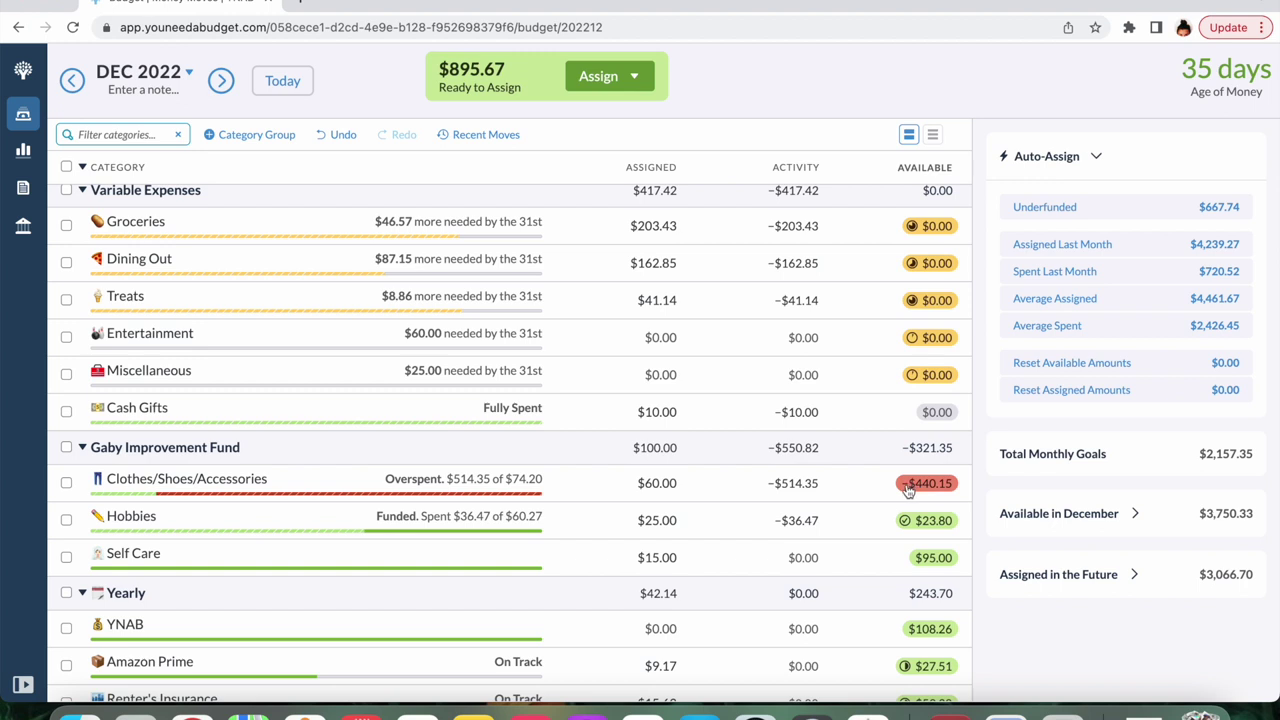
{"action": "left_click", "coordinate": [921, 489]}
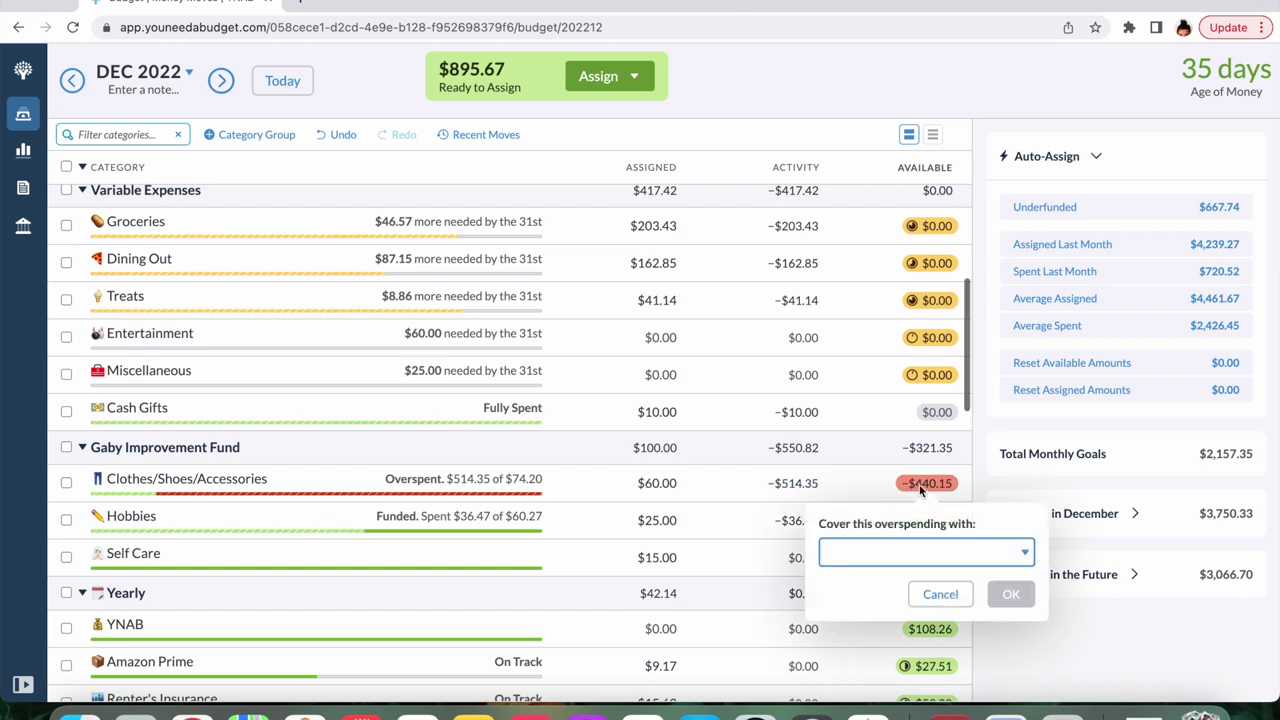
{"action": "type", "text": "ready"}
{"action": "key", "text": "Return"}
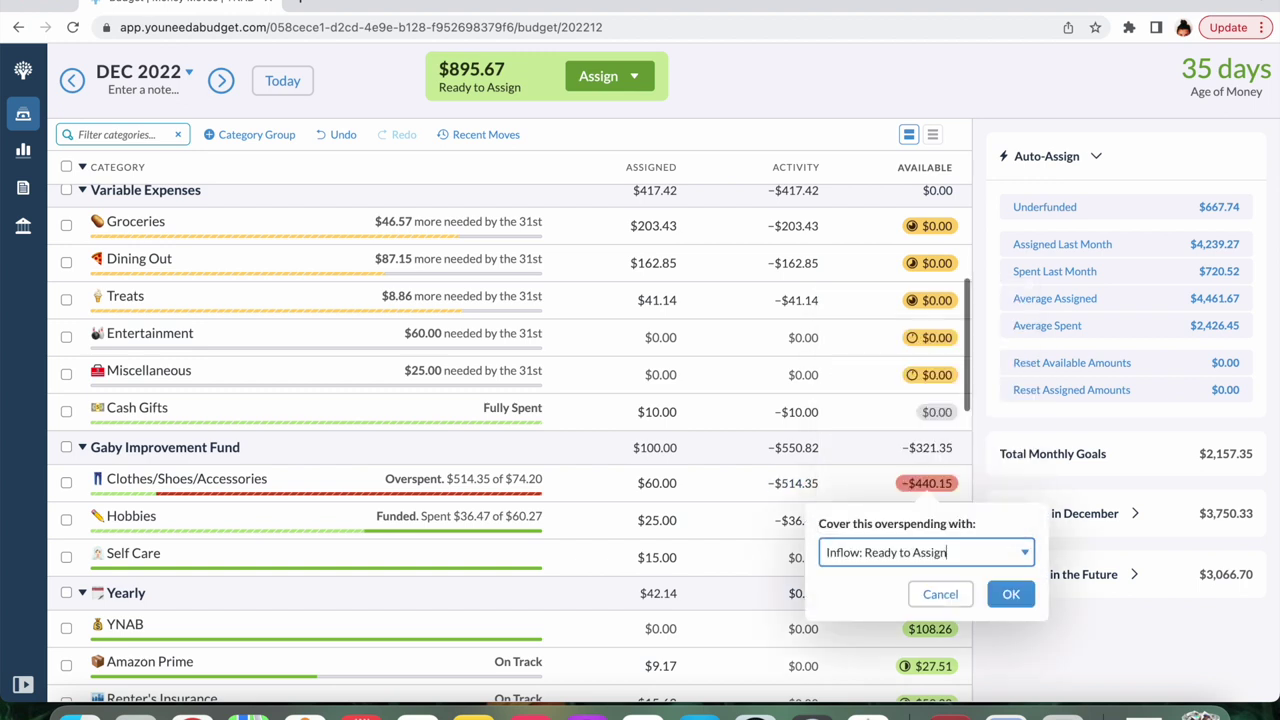
{"action": "left_click", "coordinate": [1011, 596]}
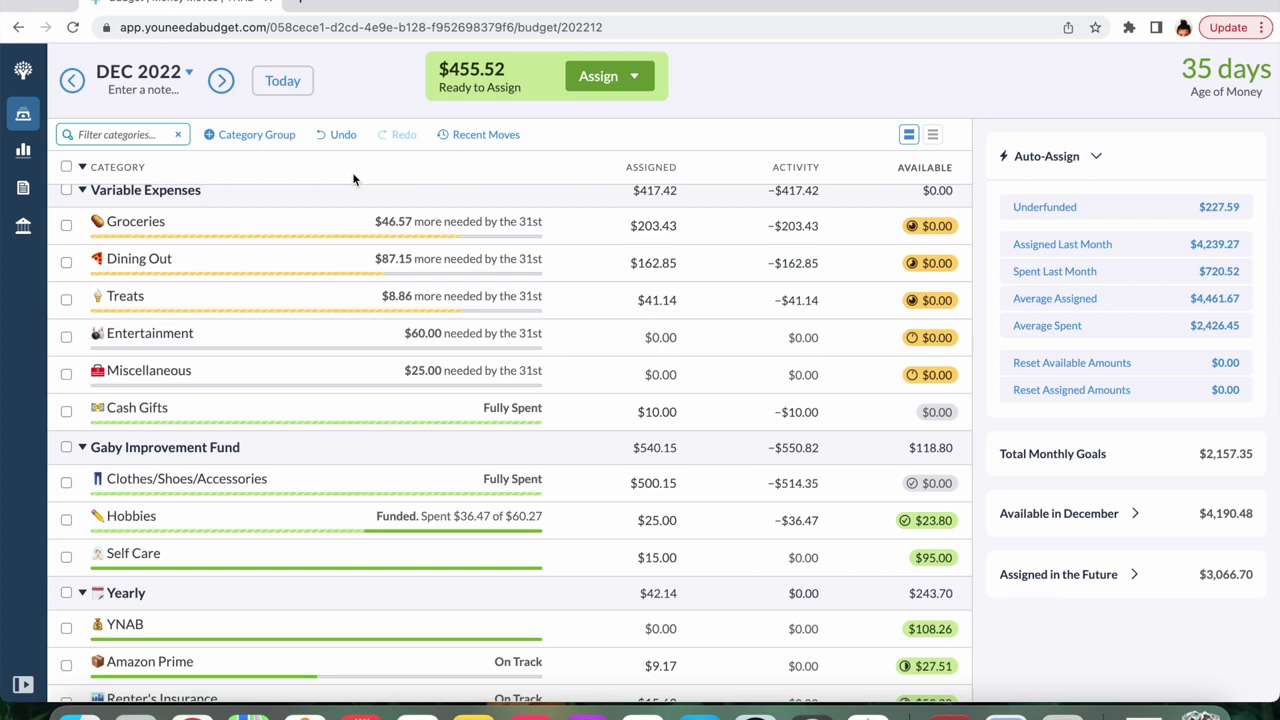
Go to the January 2023 budget and add $200 to the amount assigned to Rent/Utility Fee
{"action": "scroll", "coordinate": [400, 366], "scroll_direction": "down", "scroll_amount": 2}
{"action": "scroll", "coordinate": [400, 366], "scroll_direction": "up", "scroll_amount": 4}
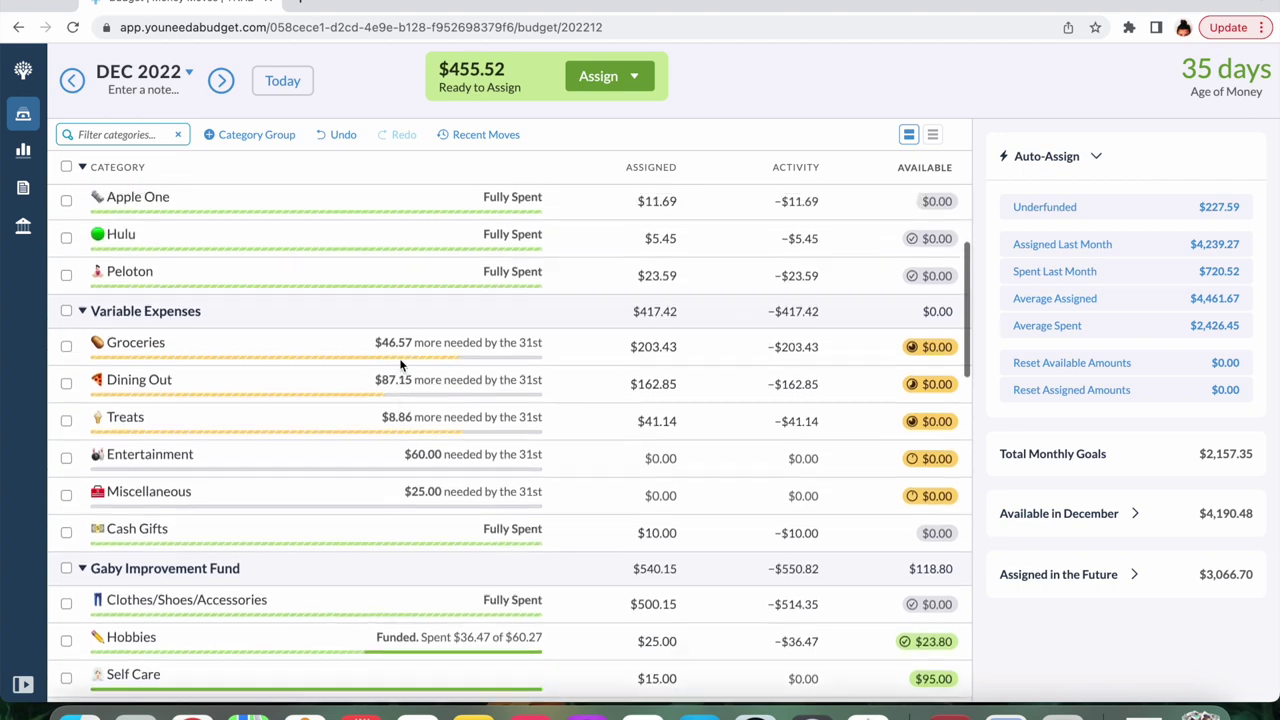
{"action": "scroll", "coordinate": [400, 366], "scroll_direction": "up", "scroll_amount": 1}
{"action": "scroll", "coordinate": [400, 366], "scroll_direction": "up", "scroll_amount": 2}
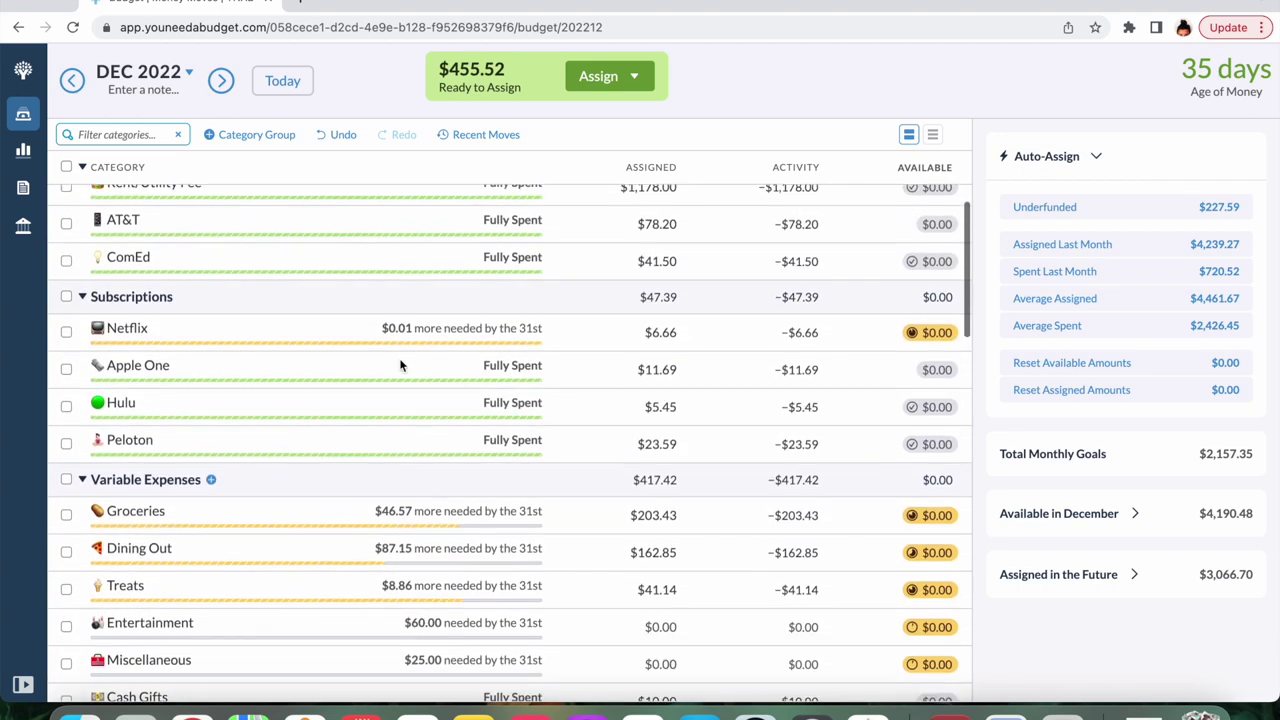
{"action": "scroll", "coordinate": [400, 366], "scroll_direction": "up", "scroll_amount": 1}
{"action": "scroll", "coordinate": [400, 366], "scroll_direction": "up", "scroll_amount": 2}
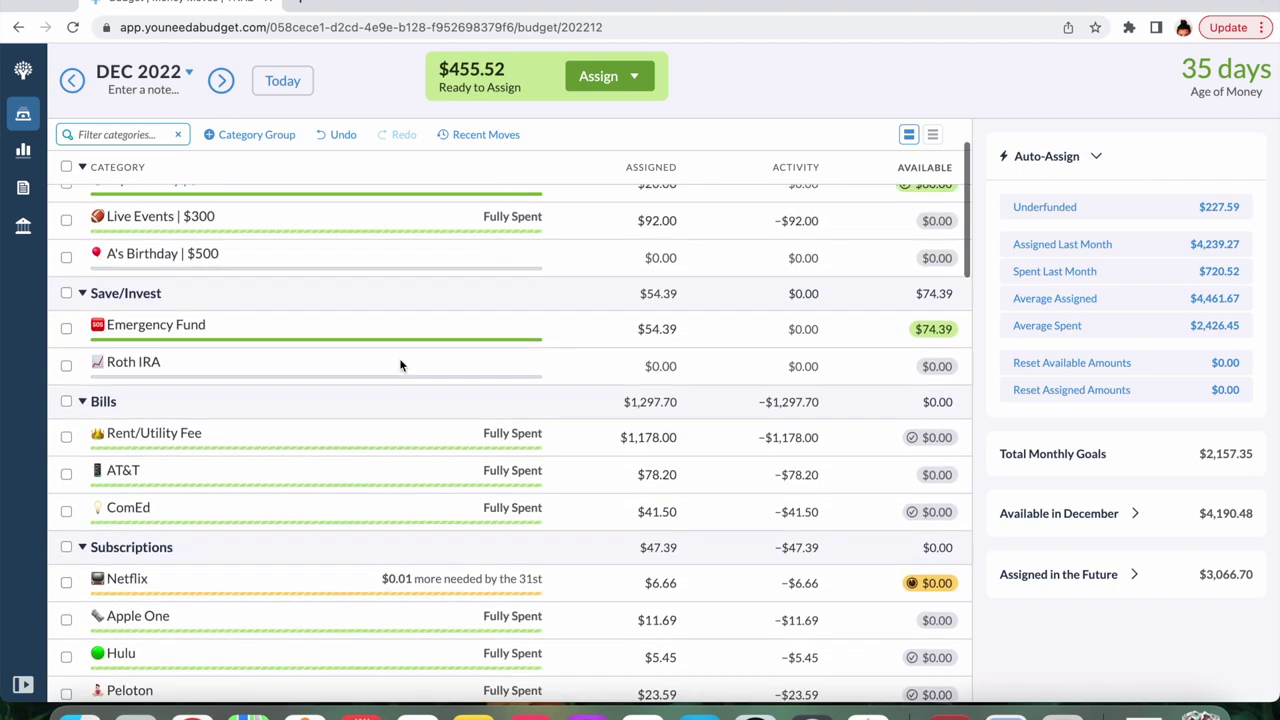
{"action": "scroll", "coordinate": [400, 366], "scroll_direction": "up", "scroll_amount": 1}
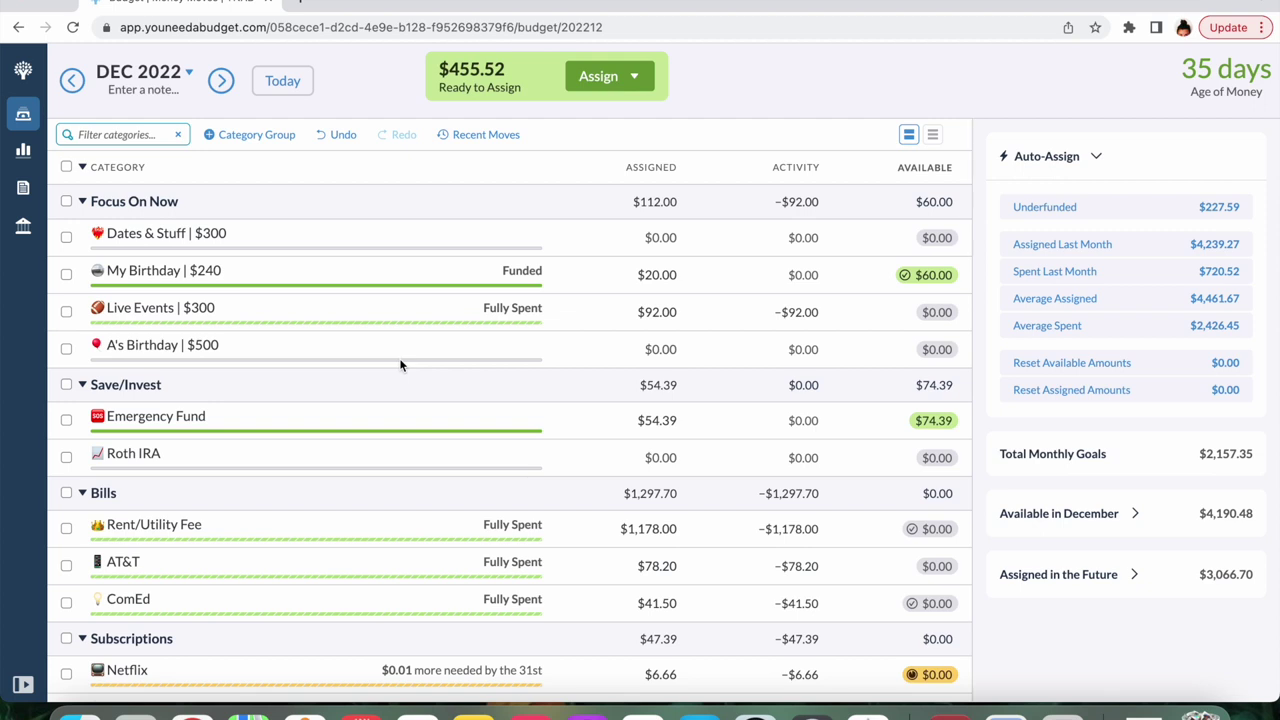
{"action": "left_click", "coordinate": [221, 80]}
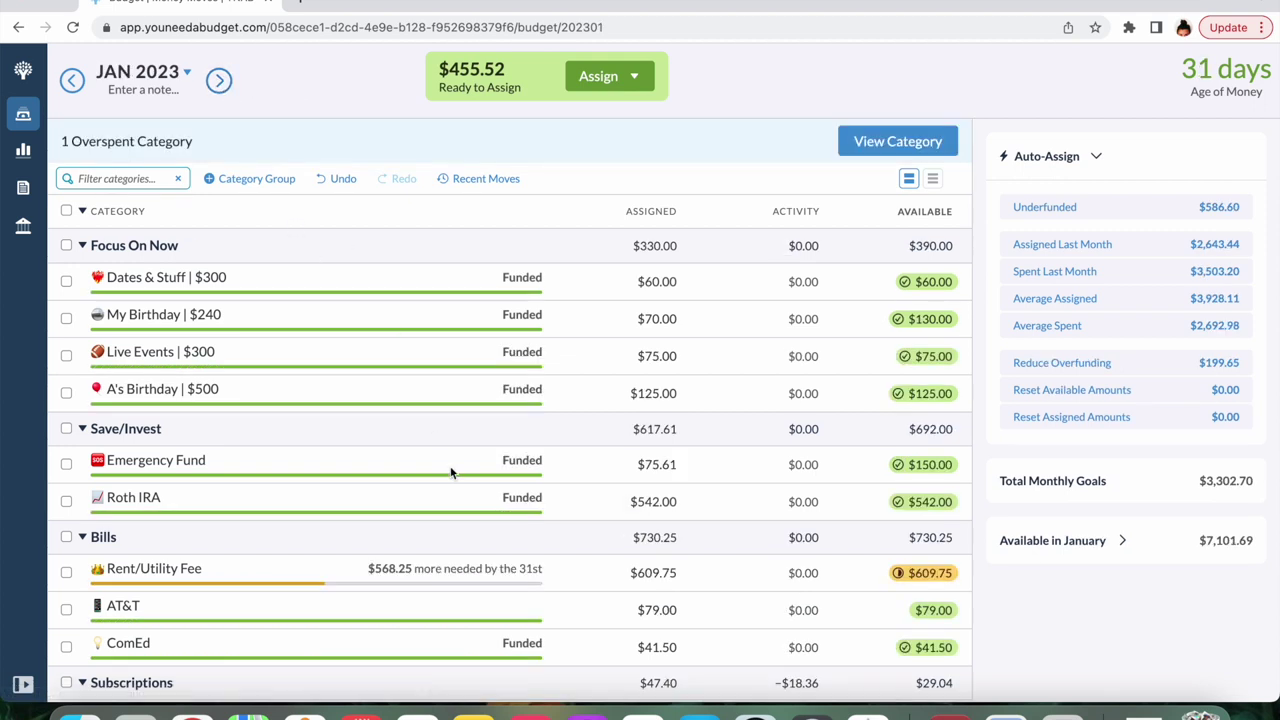
{"action": "left_click", "coordinate": [645, 573]}
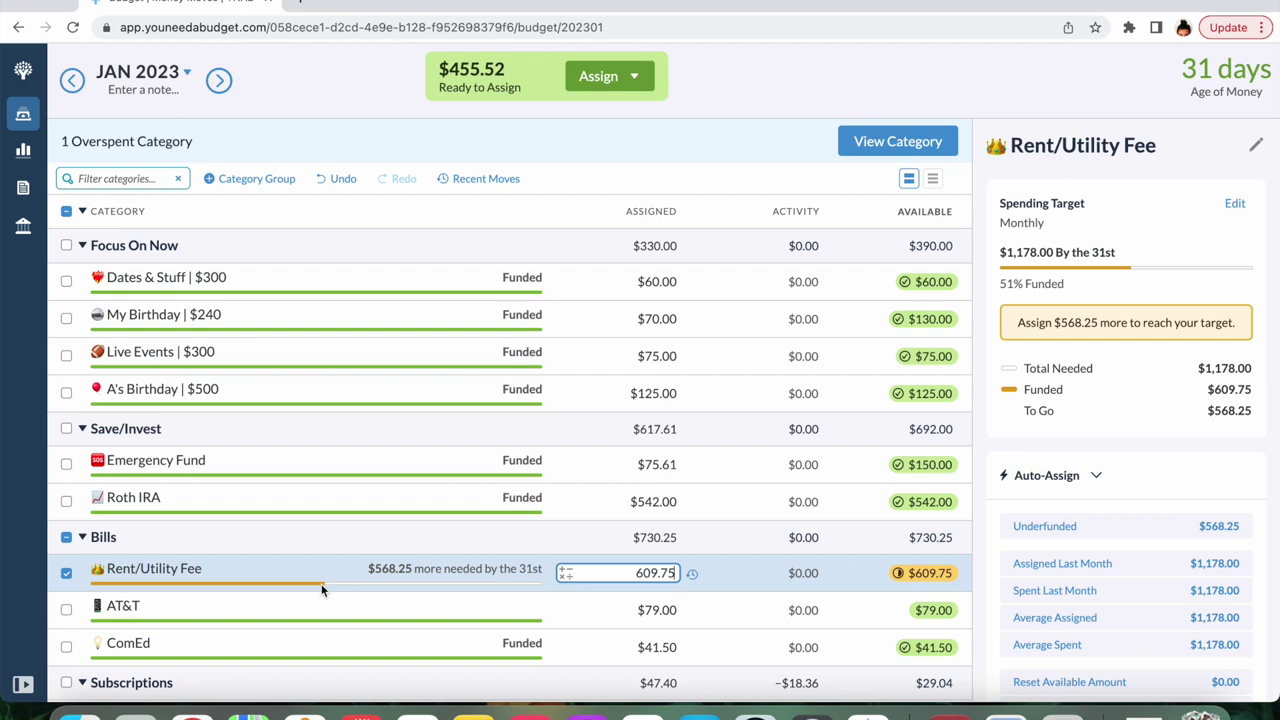
{"action": "type", "text": "+200"}
{"action": "key", "text": "Return"}
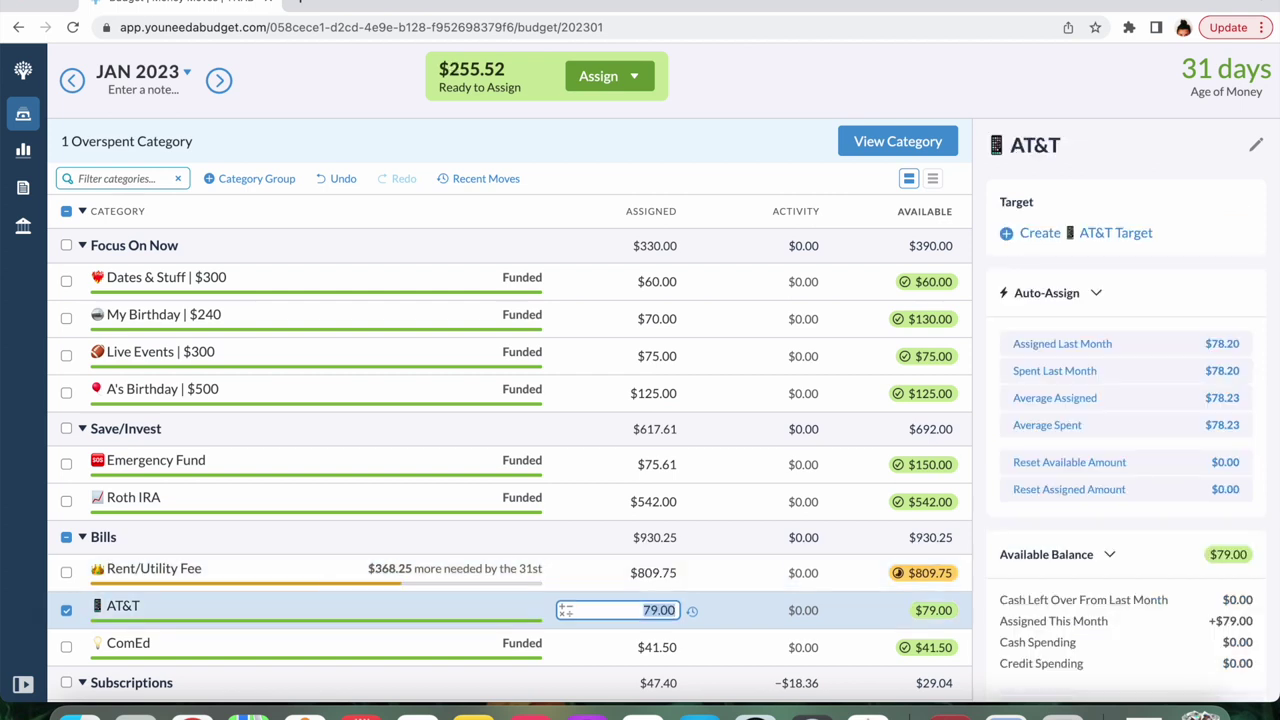
Add $0.52 to the amount assigned to Holding under Sinking Funds
{"action": "scroll", "coordinate": [510, 440], "scroll_direction": "down", "scroll_amount": 5}
{"action": "scroll", "coordinate": [340, 650], "scroll_direction": "down", "scroll_amount": 6}
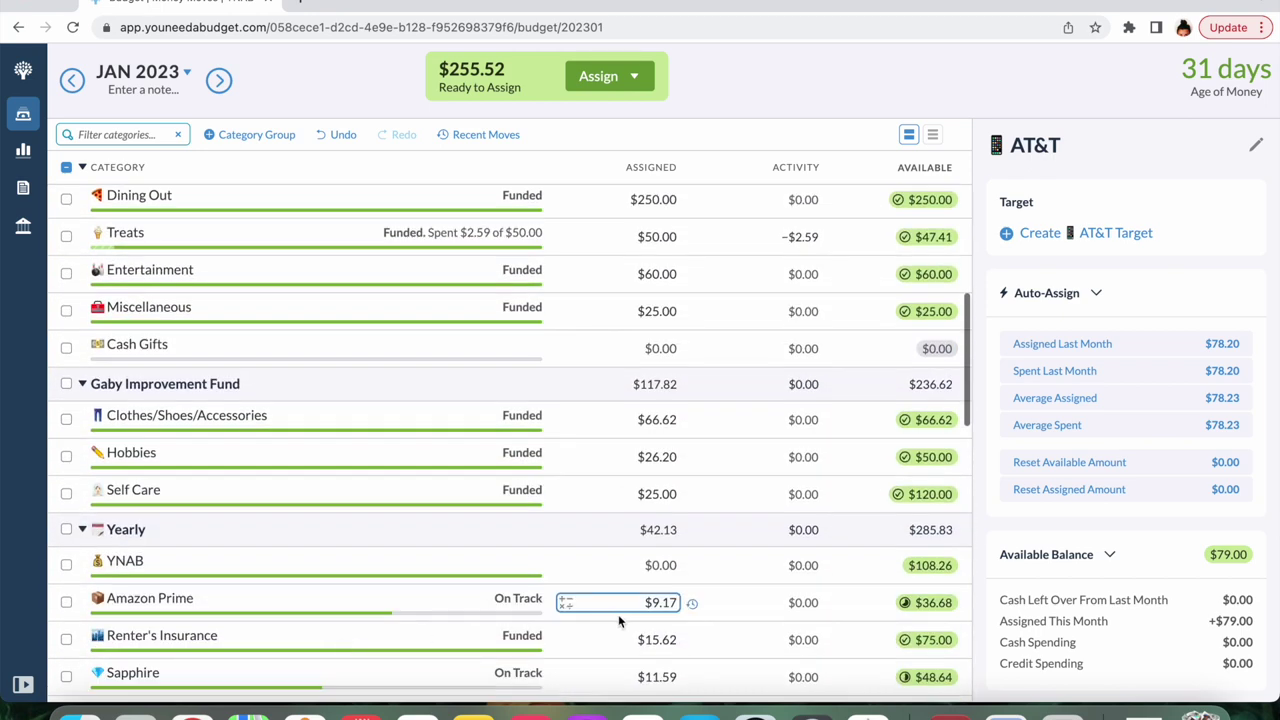
{"action": "scroll", "coordinate": [643, 575], "scroll_direction": "down", "scroll_amount": 4}
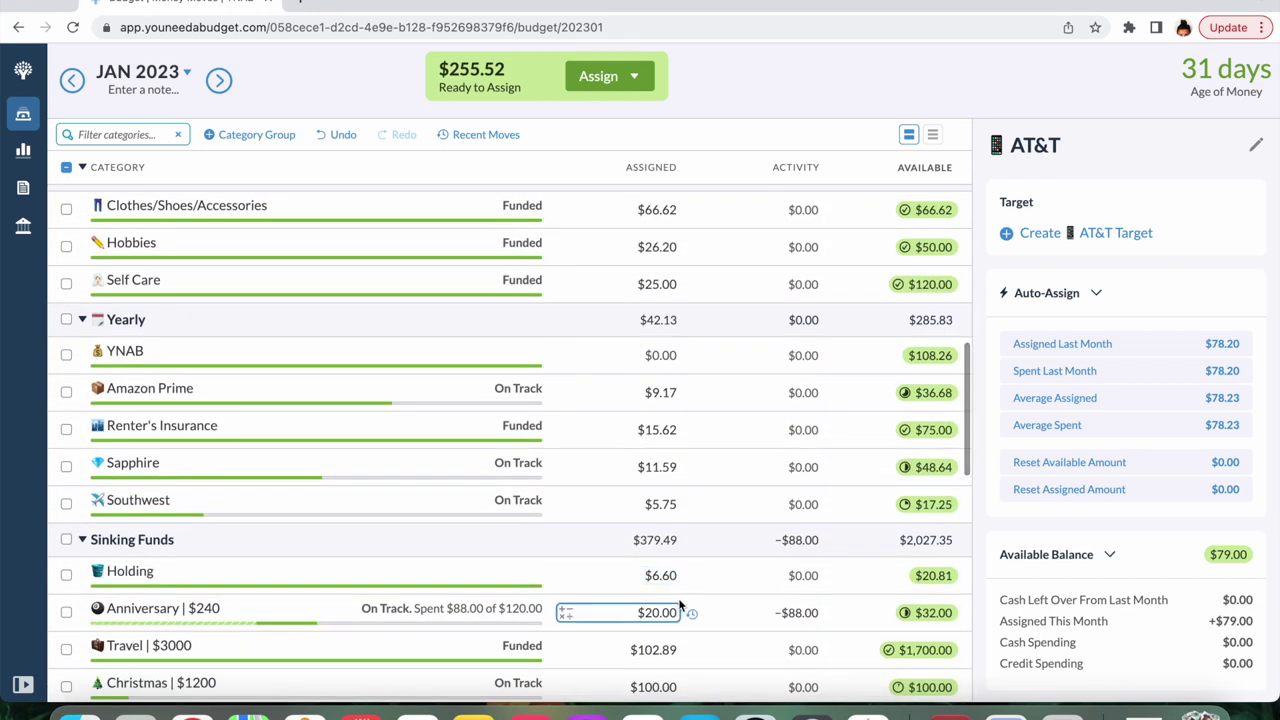
{"action": "left_click", "coordinate": [670, 576]}
{"action": "left_click", "coordinate": [672, 578]}
{"action": "type", "text": "+52"}
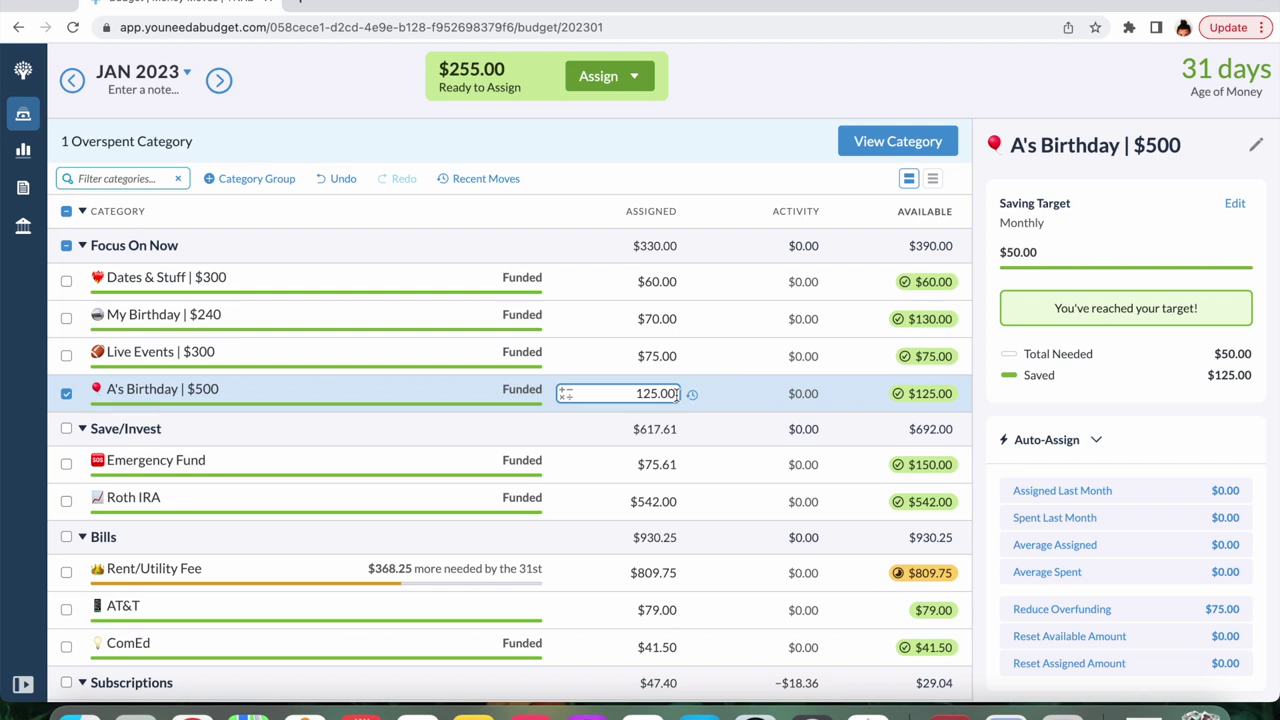
Add $75 to the amount assigned to A's Birthday and $25 to Live Events under Focus On Now
{"action": "type", "text": "+75"}
{"action": "key", "text": "shift+Tab"}
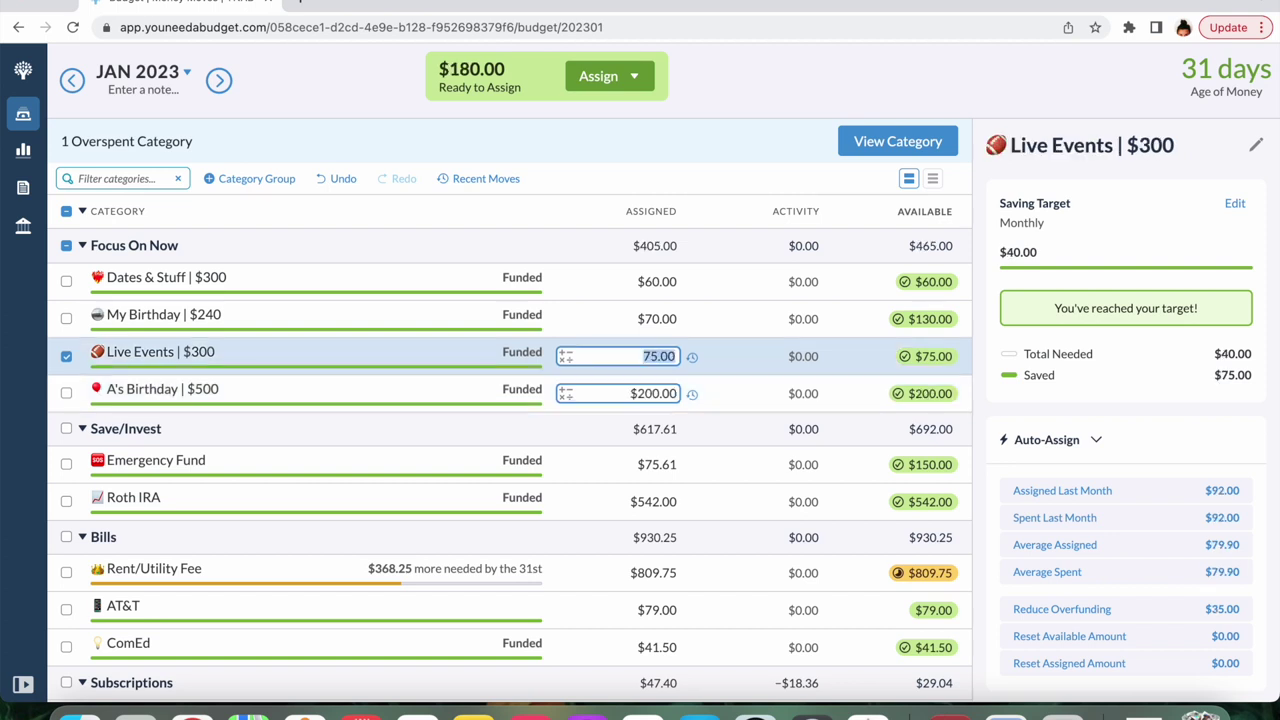
{"action": "left_click", "coordinate": [677, 360]}
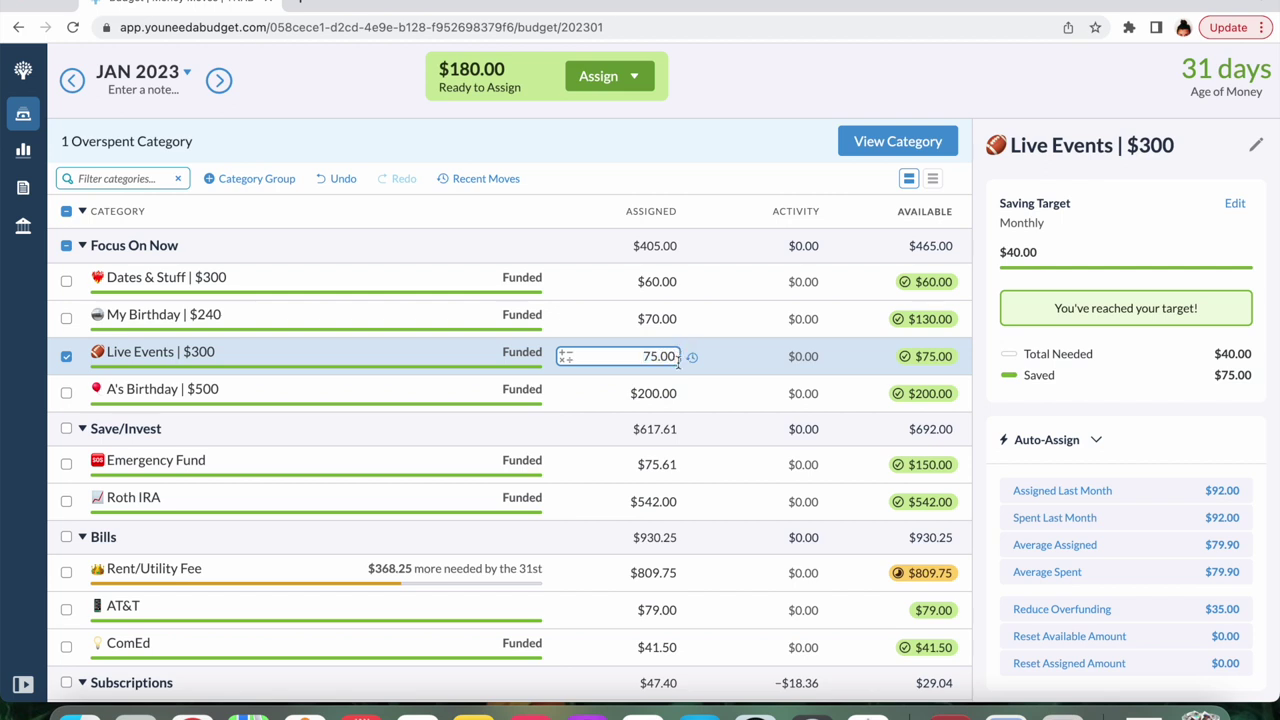
{"action": "type", "text": "+25"}
{"action": "key", "text": "shift+Tab"}
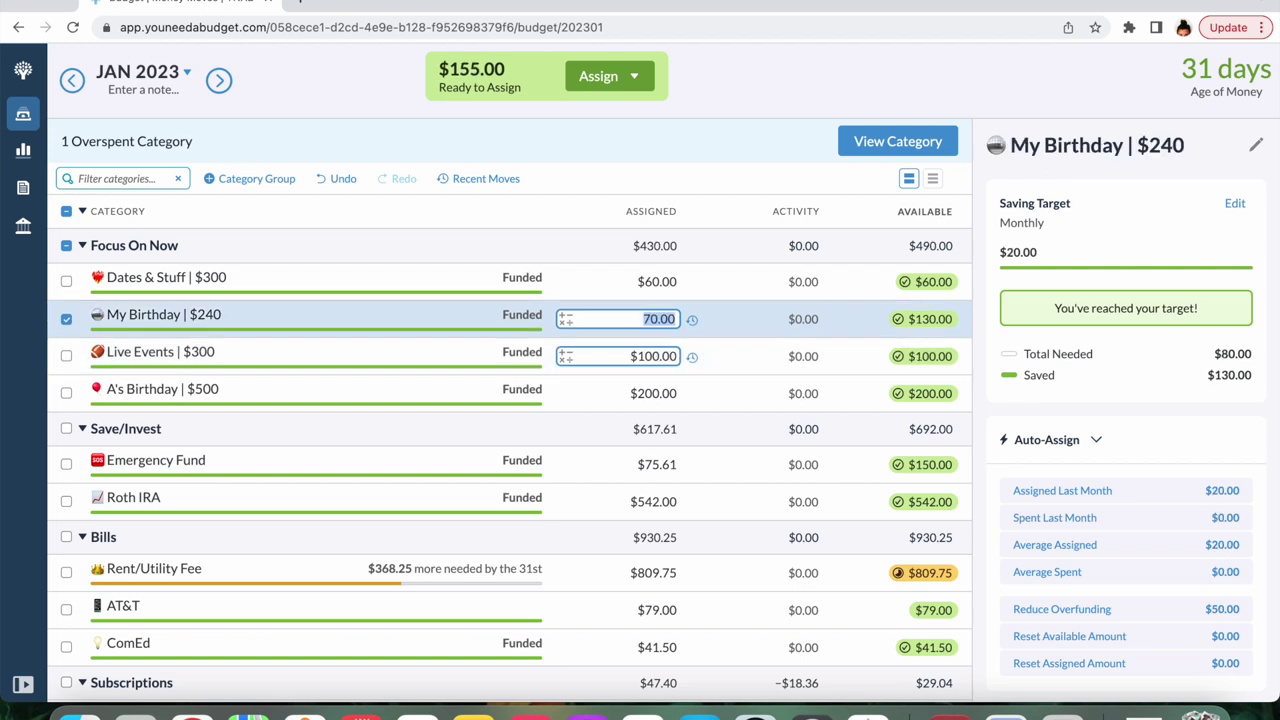
Add $20 to the amount assigned to My Birthday and $40 to Dates & Stuff under Focus On Now
{"action": "left_click", "coordinate": [675, 319]}
{"action": "type", "text": "+20"}
{"action": "key", "text": "shift+Tab"}
{"action": "left_click", "coordinate": [675, 282]}
{"action": "type", "text": "+"}
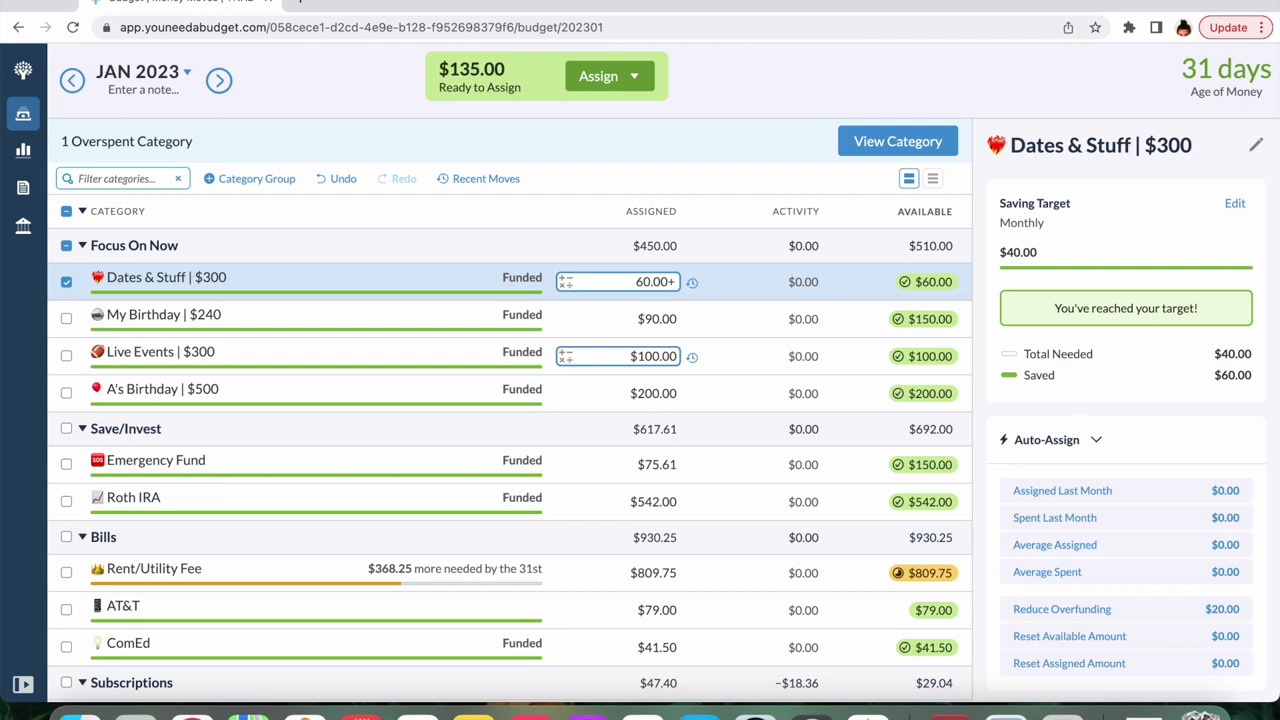
{"action": "type", "text": "40"}
{"action": "key", "text": "Return"}
{"action": "key", "text": "Return"}
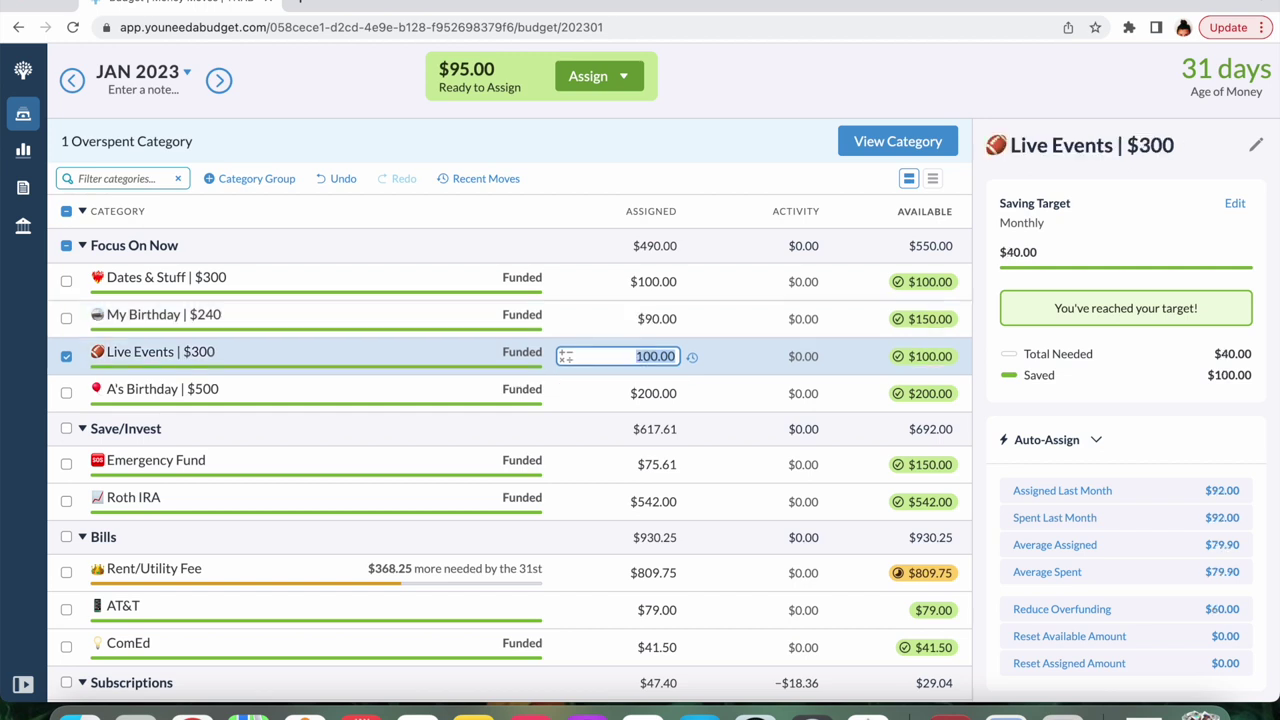
{"action": "key", "text": "Return"}
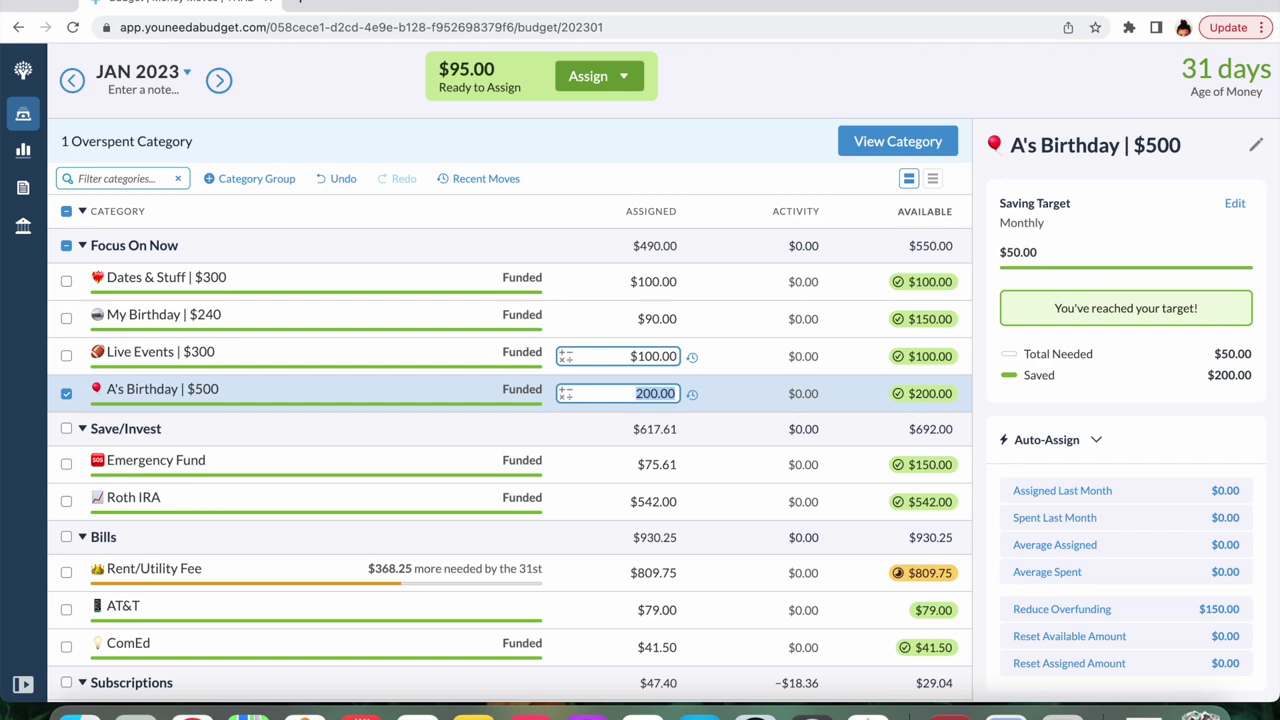
Add $5 to the amount assigned to Moon Face Pendant in the Wish Farm group
{"action": "scroll", "coordinate": [620, 375], "scroll_direction": "down", "scroll_amount": 15}
{"action": "scroll", "coordinate": [620, 375], "scroll_direction": "down", "scroll_amount": 15}
{"action": "scroll", "coordinate": [650, 375], "scroll_direction": "down", "scroll_amount": 5}
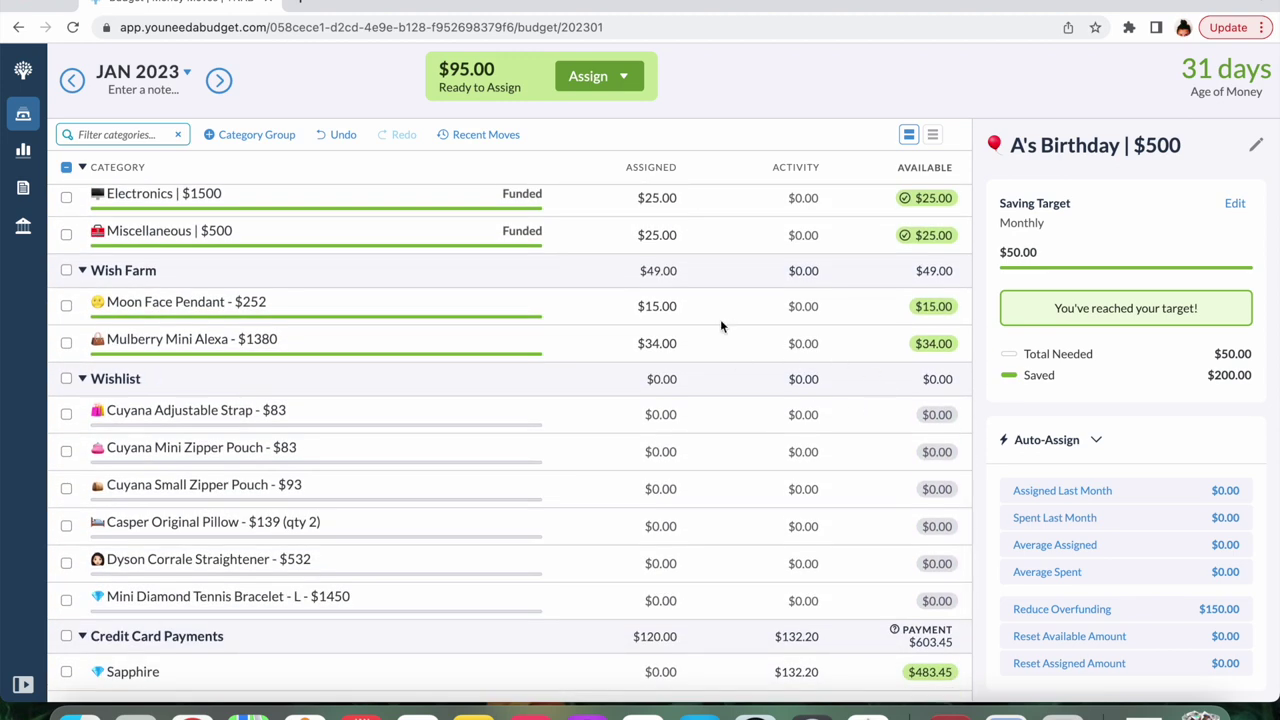
{"action": "left_click", "coordinate": [678, 307]}
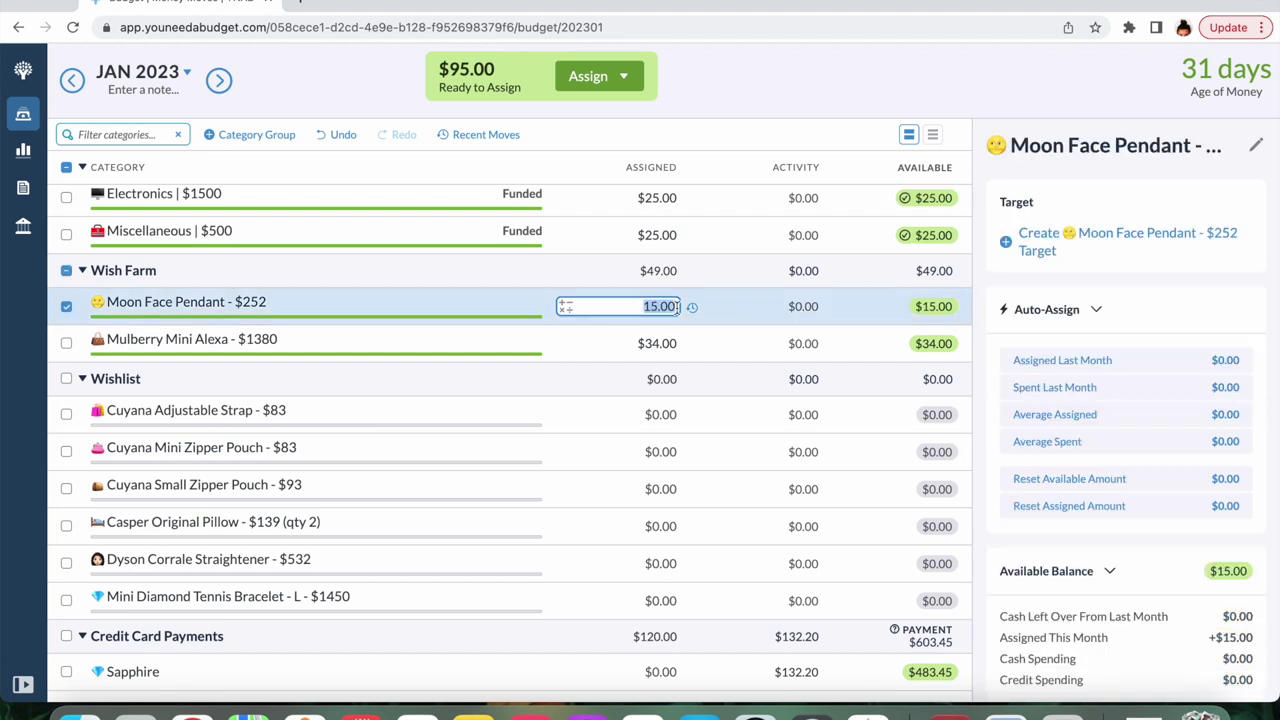
{"action": "key", "text": "Right"}
{"action": "type", "text": "+5"}
{"action": "key", "text": "Return"}
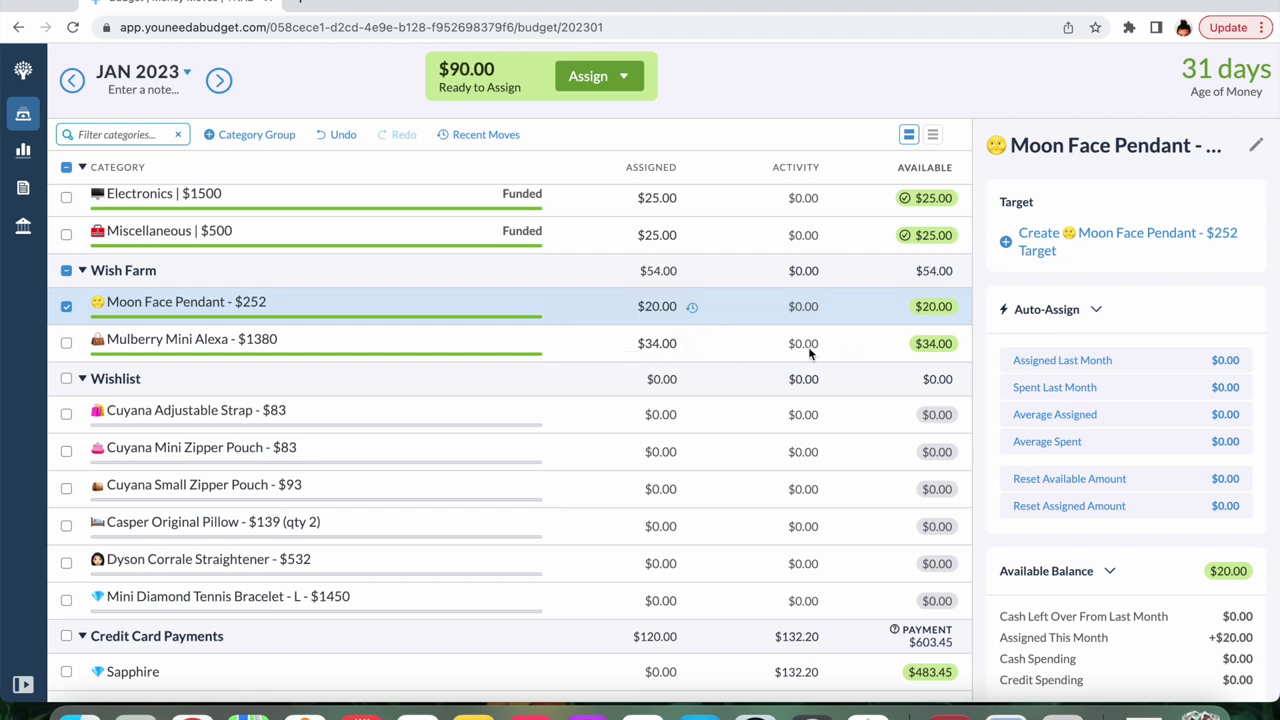
Inspect the Mulberry Mini Alexa category's details in Wish Farm and clear the category selection
{"action": "left_click", "coordinate": [66, 344]}
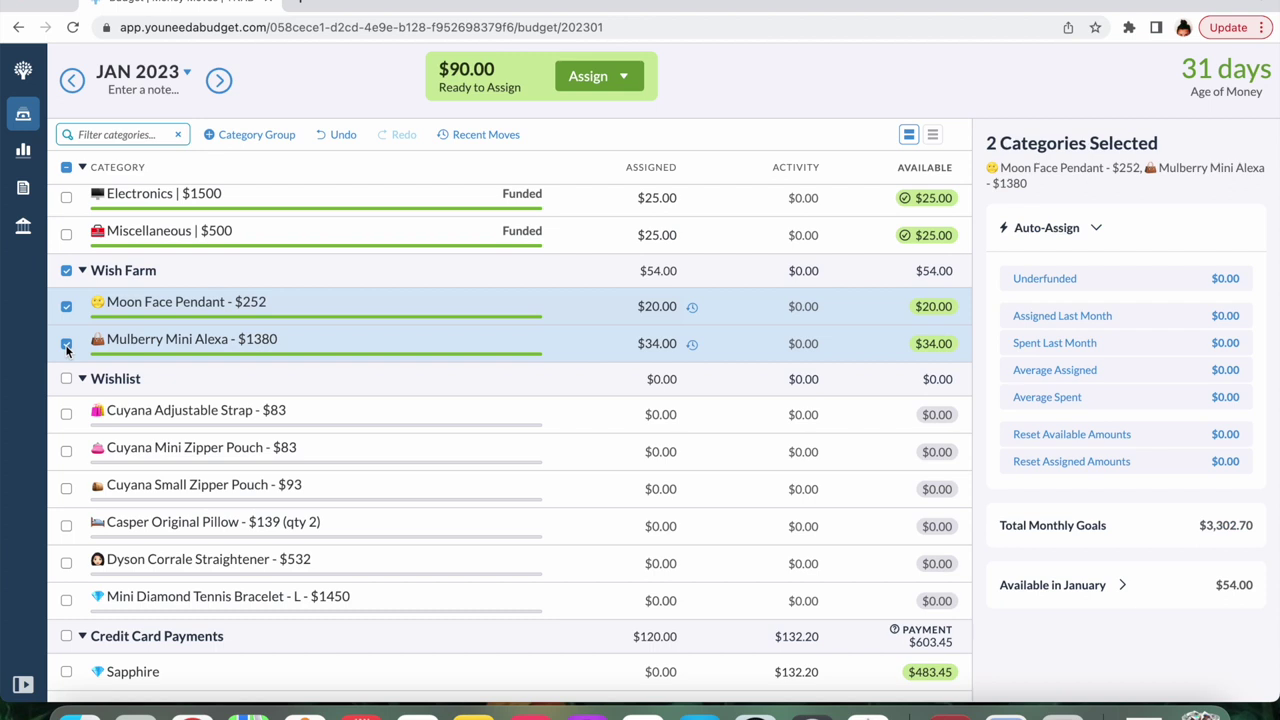
{"action": "left_click", "coordinate": [66, 306]}
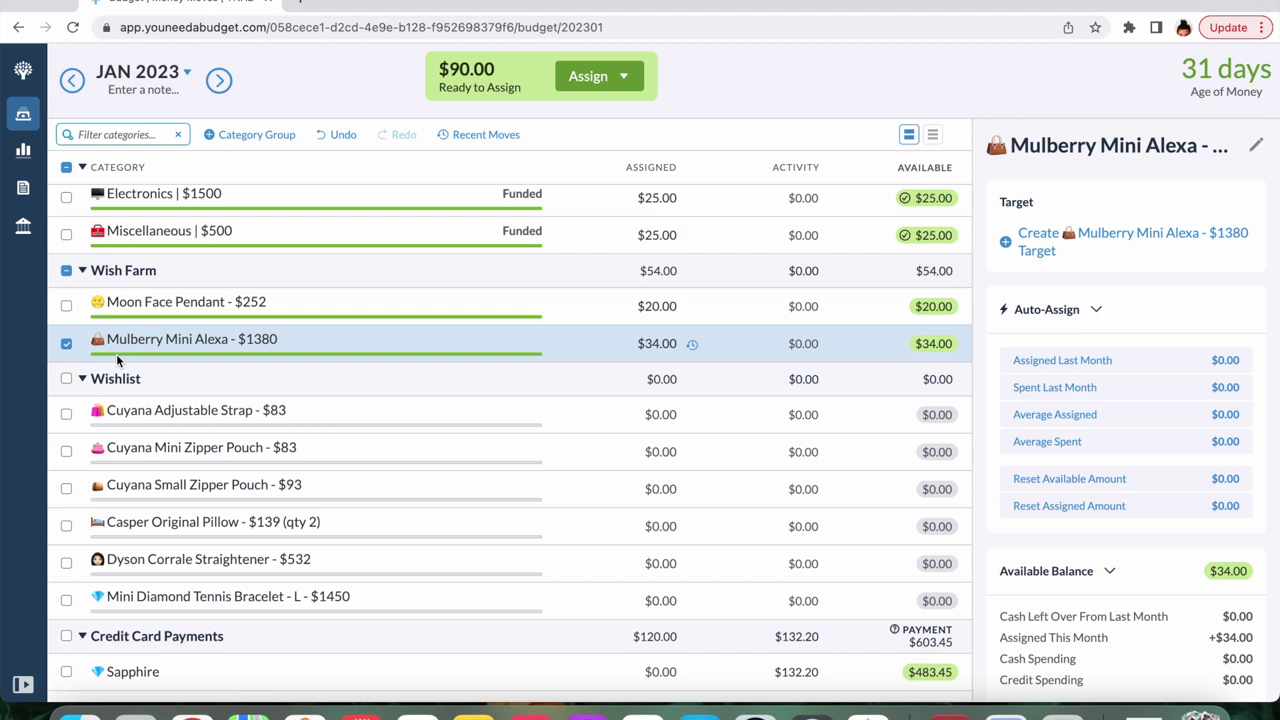
{"action": "left_click", "coordinate": [66, 344]}
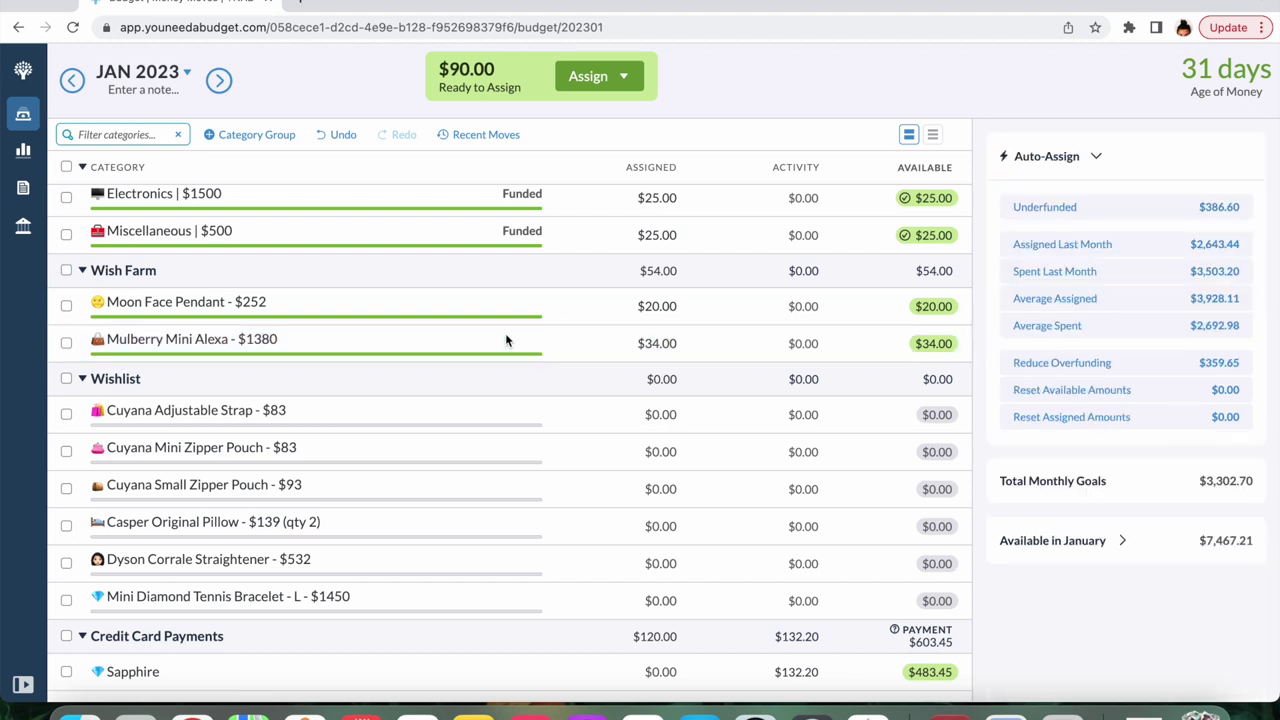
Review the January assigned and available amounts from Wish Farm and Sinking Funds up to Focus On Now
{"action": "scroll", "coordinate": [506, 341], "scroll_direction": "up", "scroll_amount": 5}
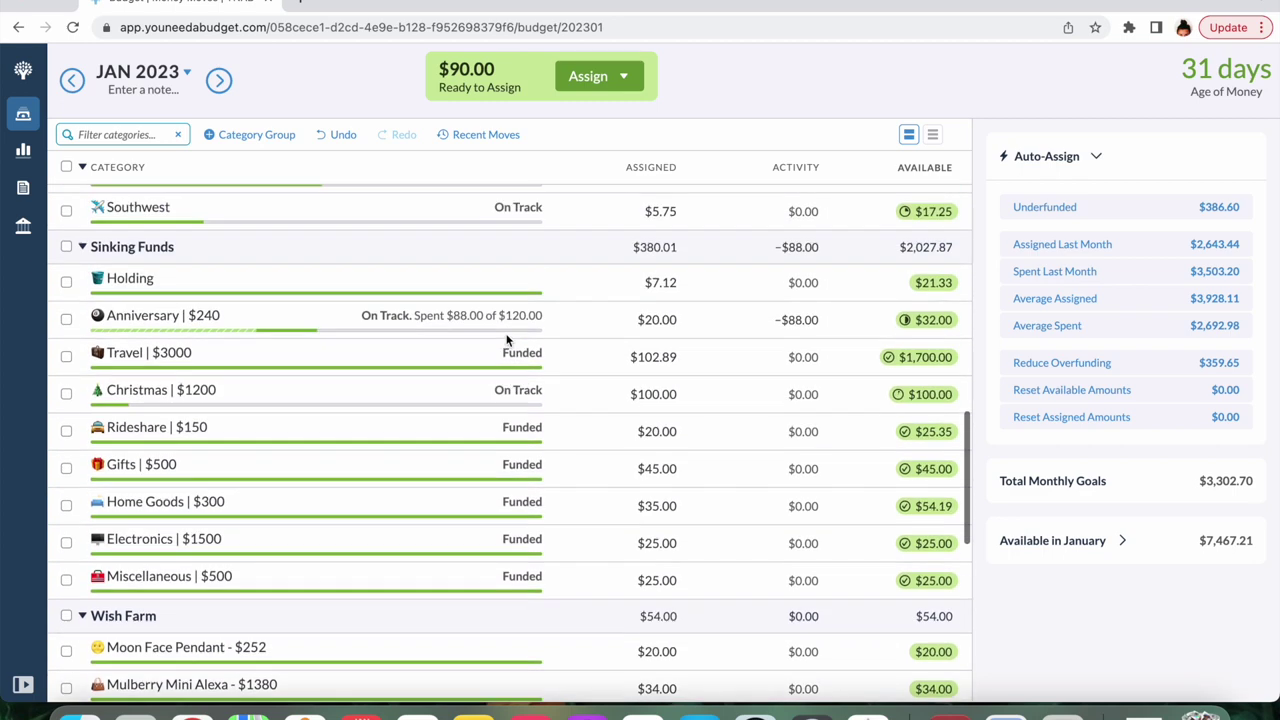
{"action": "scroll", "coordinate": [507, 340], "scroll_direction": "down", "scroll_amount": 2}
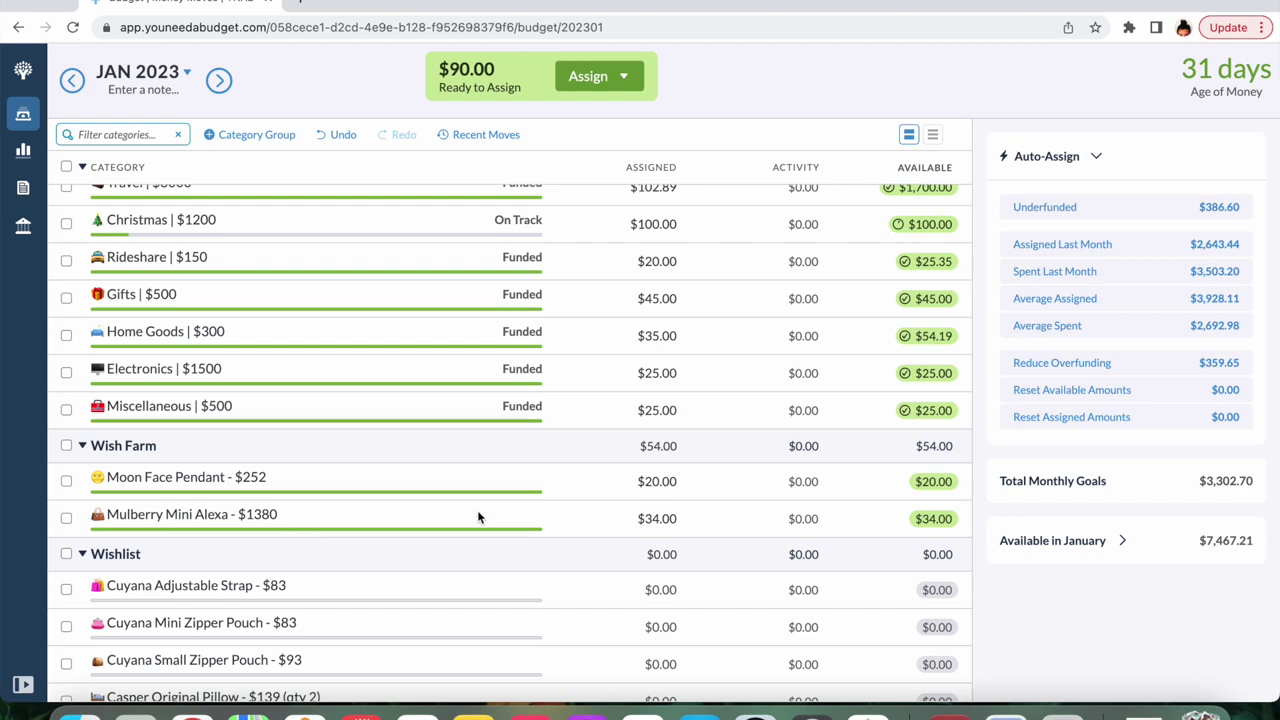
{"action": "scroll", "coordinate": [478, 517], "scroll_direction": "up", "scroll_amount": 8}
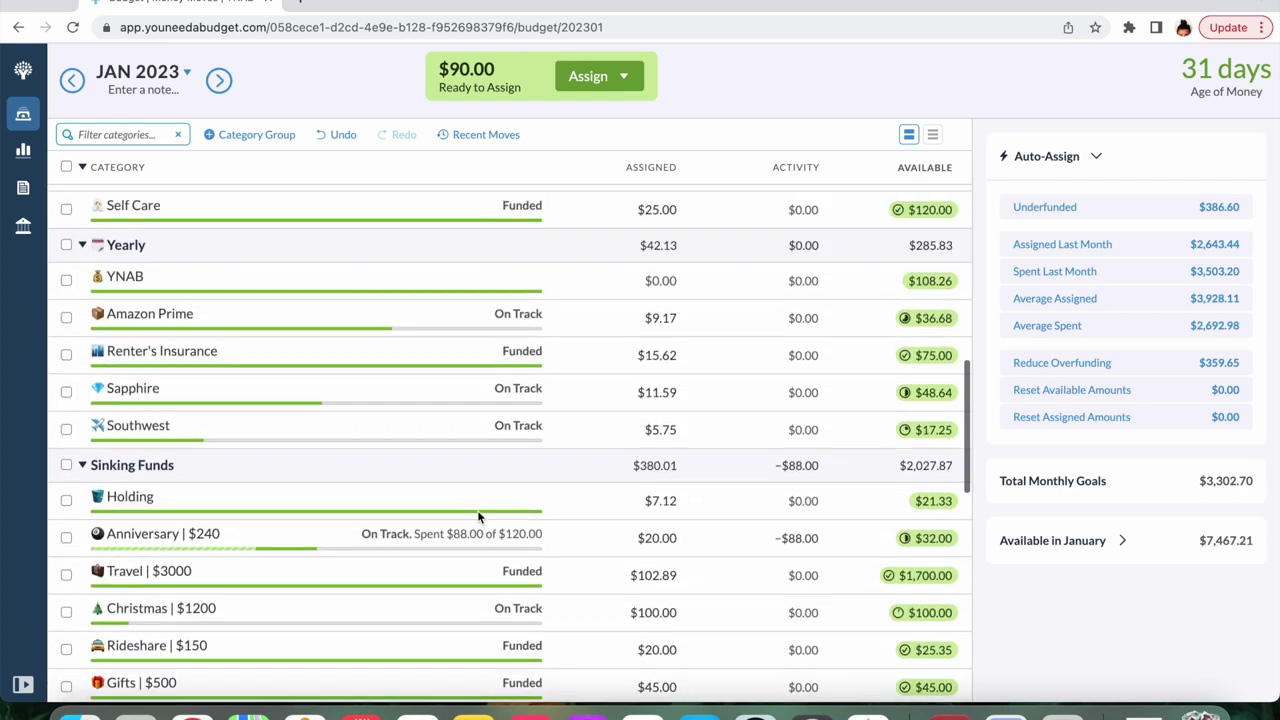
{"action": "scroll", "coordinate": [477, 517], "scroll_direction": "up", "scroll_amount": 1}
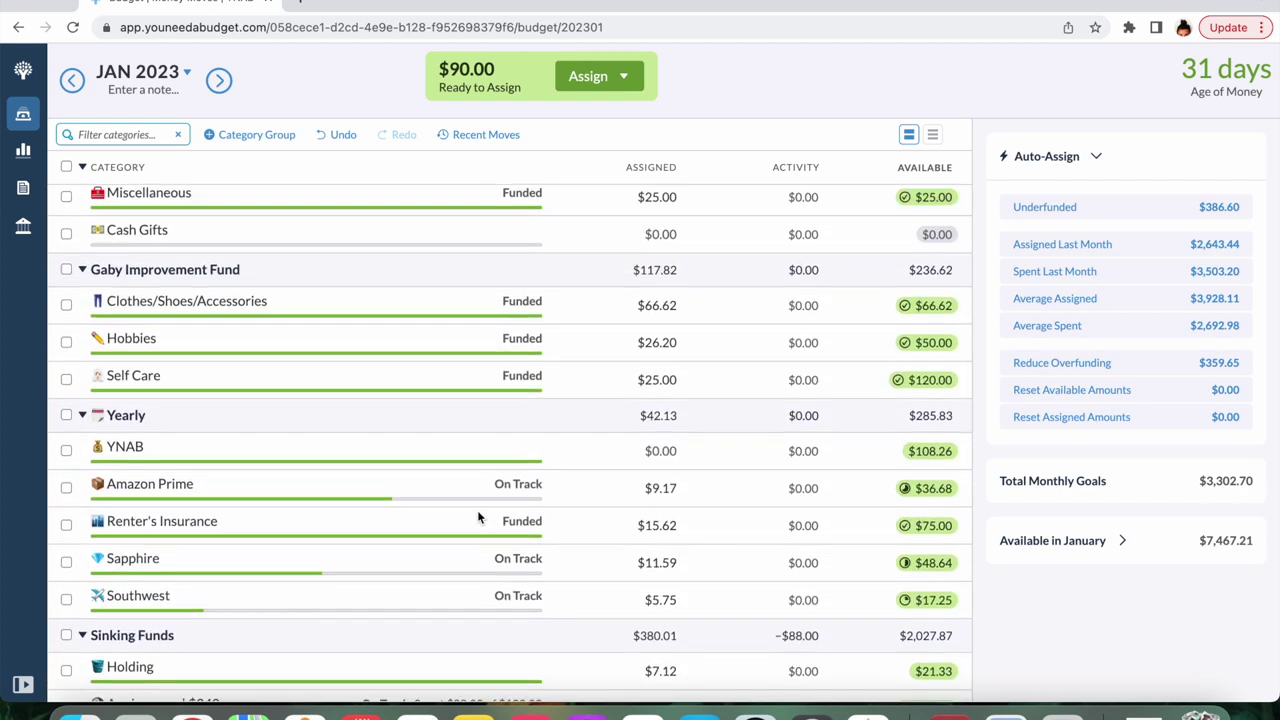
{"action": "scroll", "coordinate": [477, 517], "scroll_direction": "up", "scroll_amount": 6}
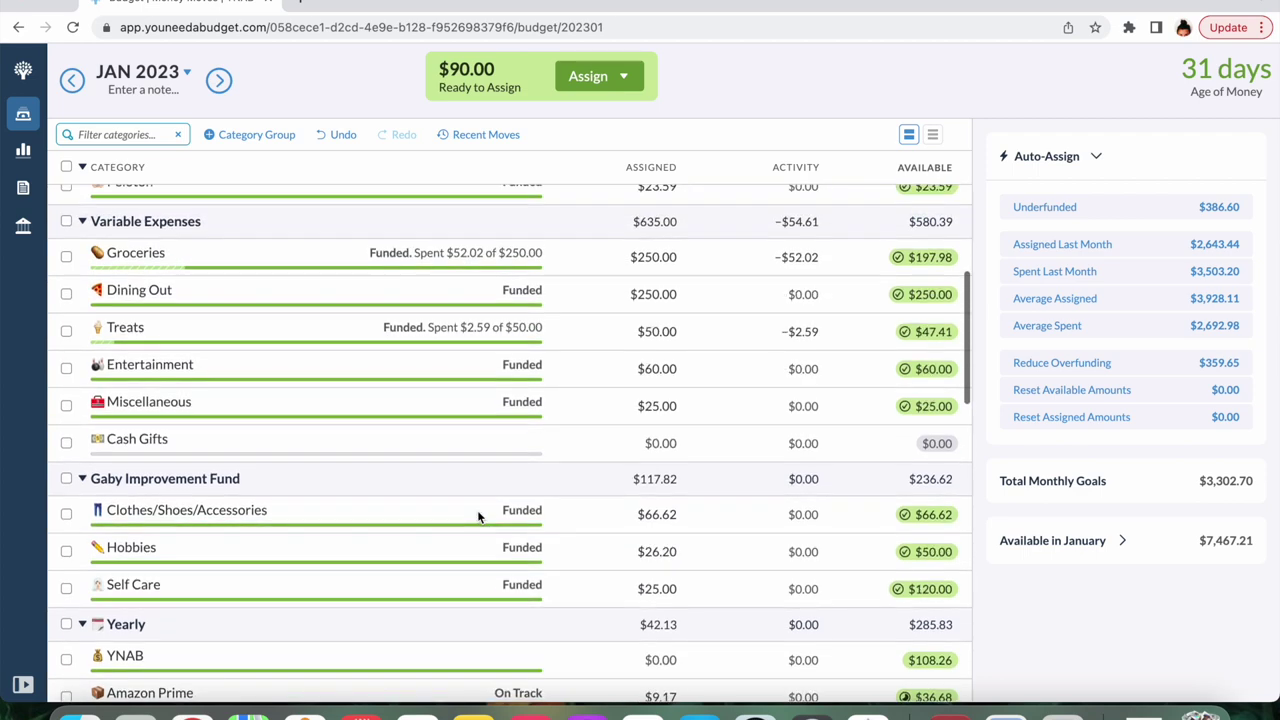
{"action": "scroll", "coordinate": [478, 515], "scroll_direction": "up", "scroll_amount": 5}
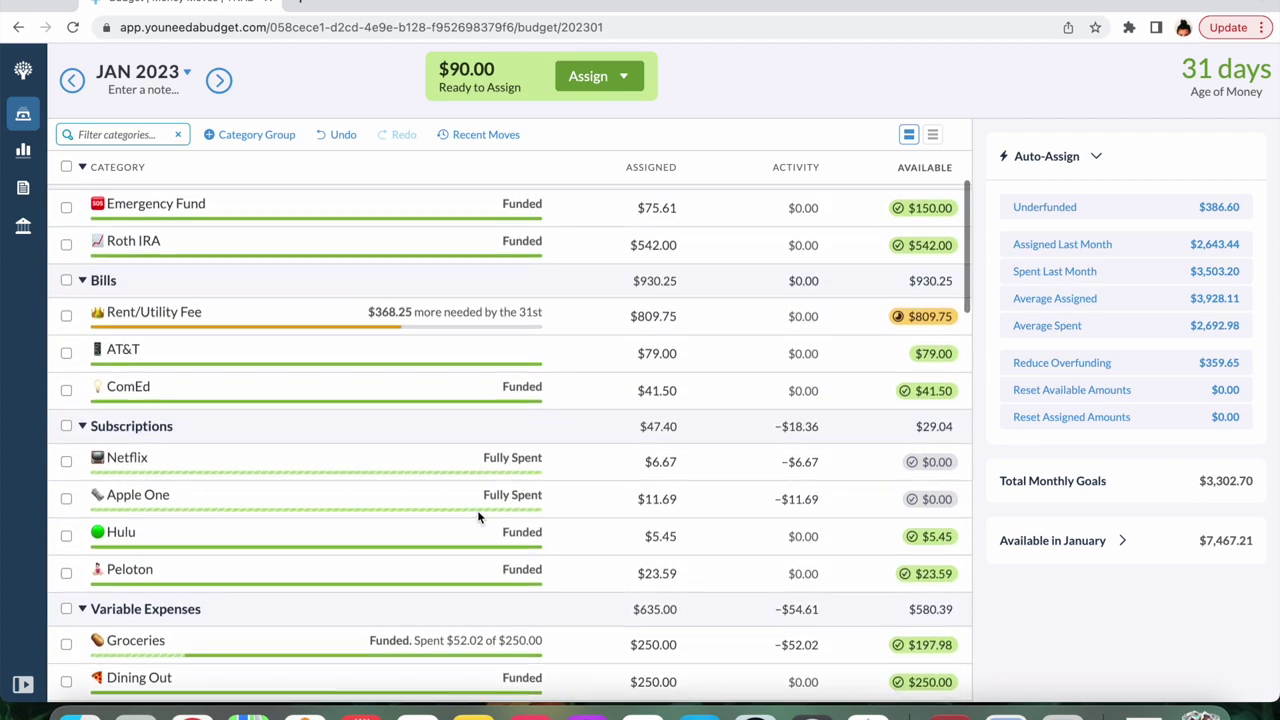
{"action": "scroll", "coordinate": [478, 517], "scroll_direction": "up", "scroll_amount": 1}
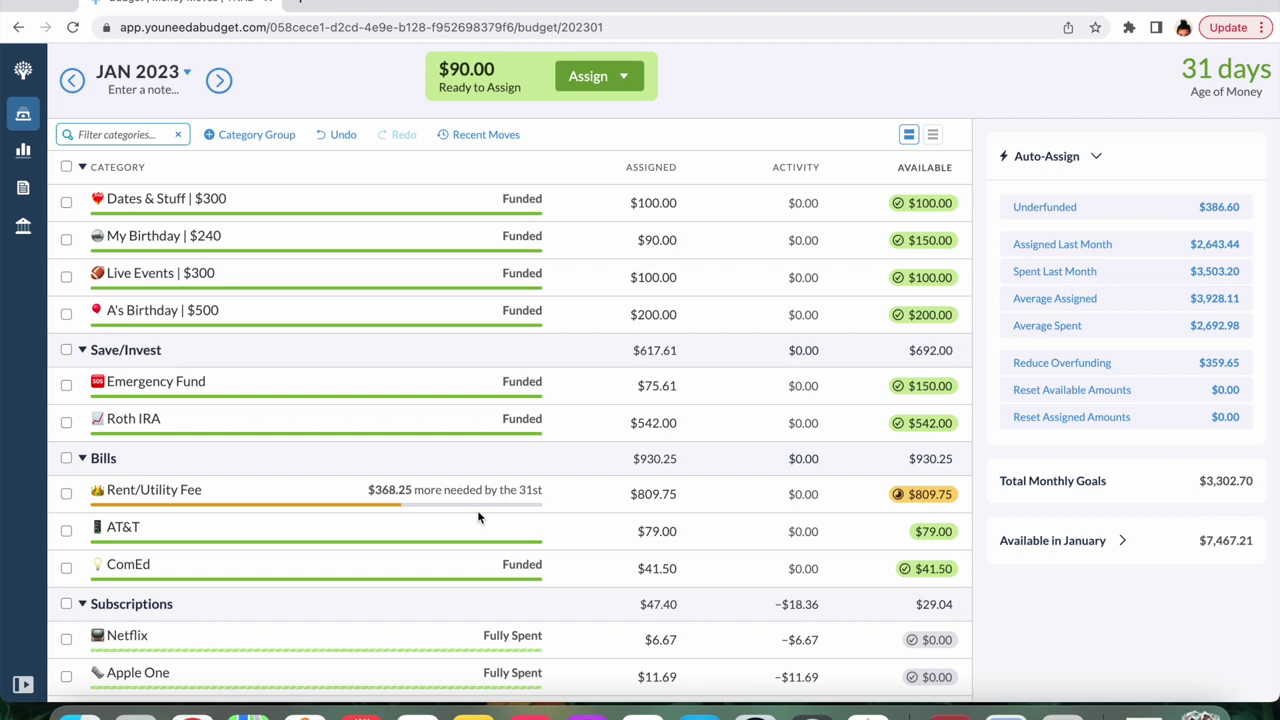
Add $68.25 to the January amount assigned to Rent/Utility Fee in the Bills group
{"action": "scroll", "coordinate": [478, 517], "scroll_direction": "down", "scroll_amount": 3}
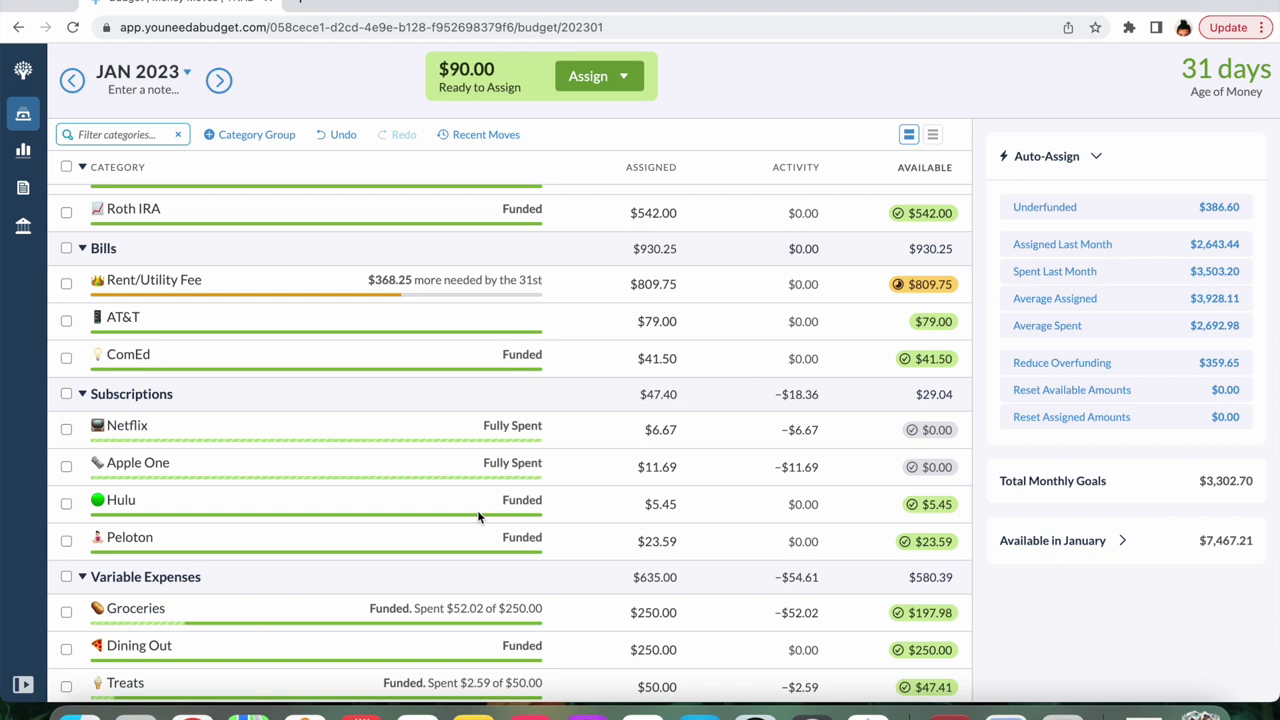
{"action": "scroll", "coordinate": [478, 517], "scroll_direction": "up", "scroll_amount": 3}
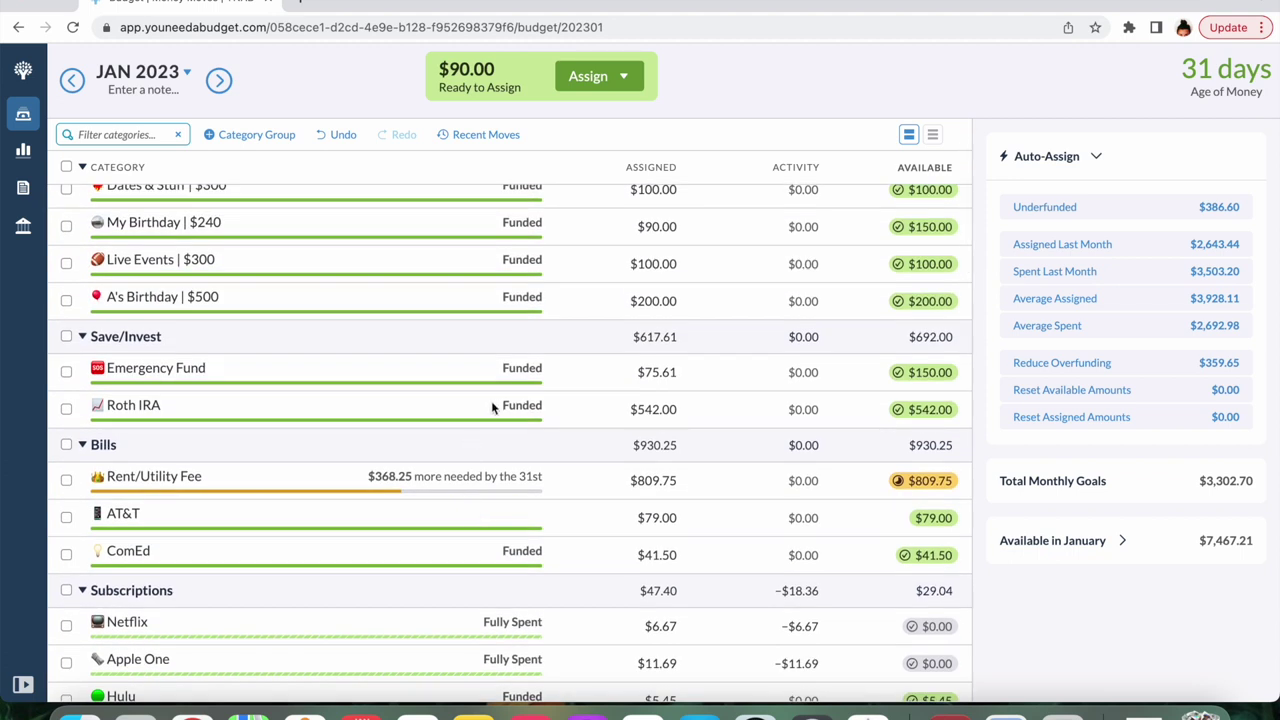
{"action": "left_click", "coordinate": [660, 408]}
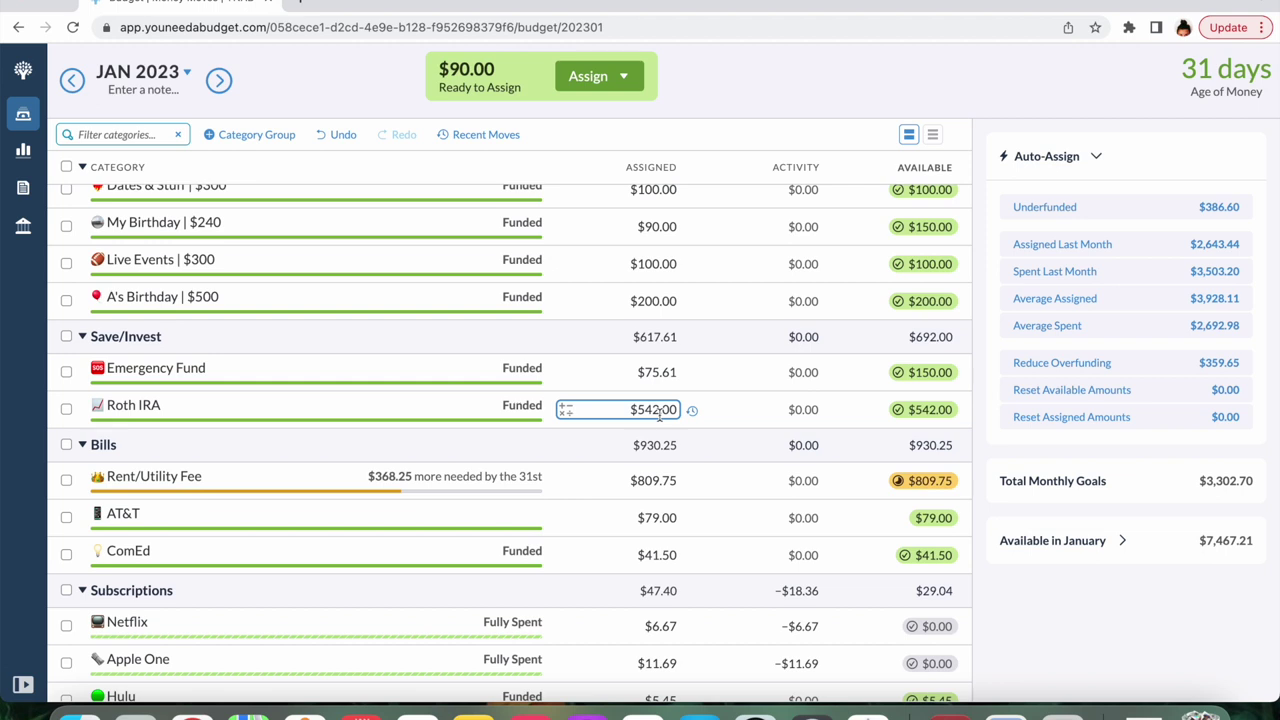
{"action": "left_click", "coordinate": [638, 484]}
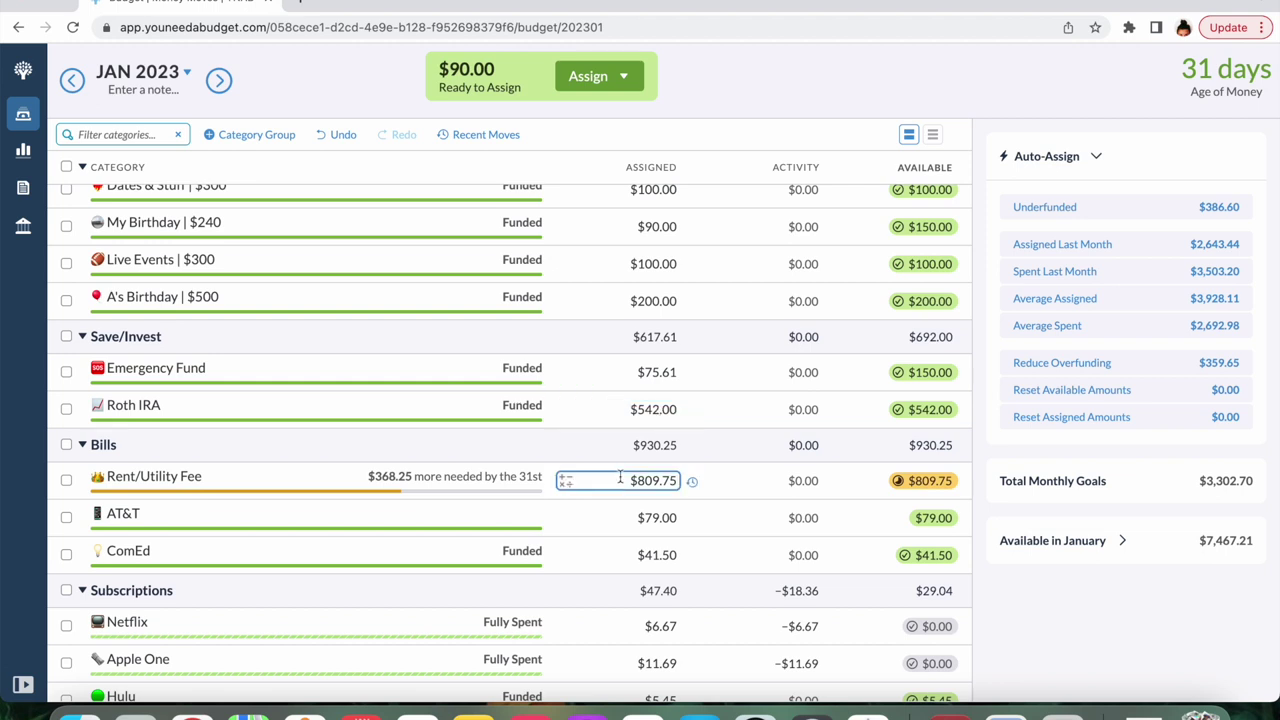
{"action": "left_click", "coordinate": [675, 481]}
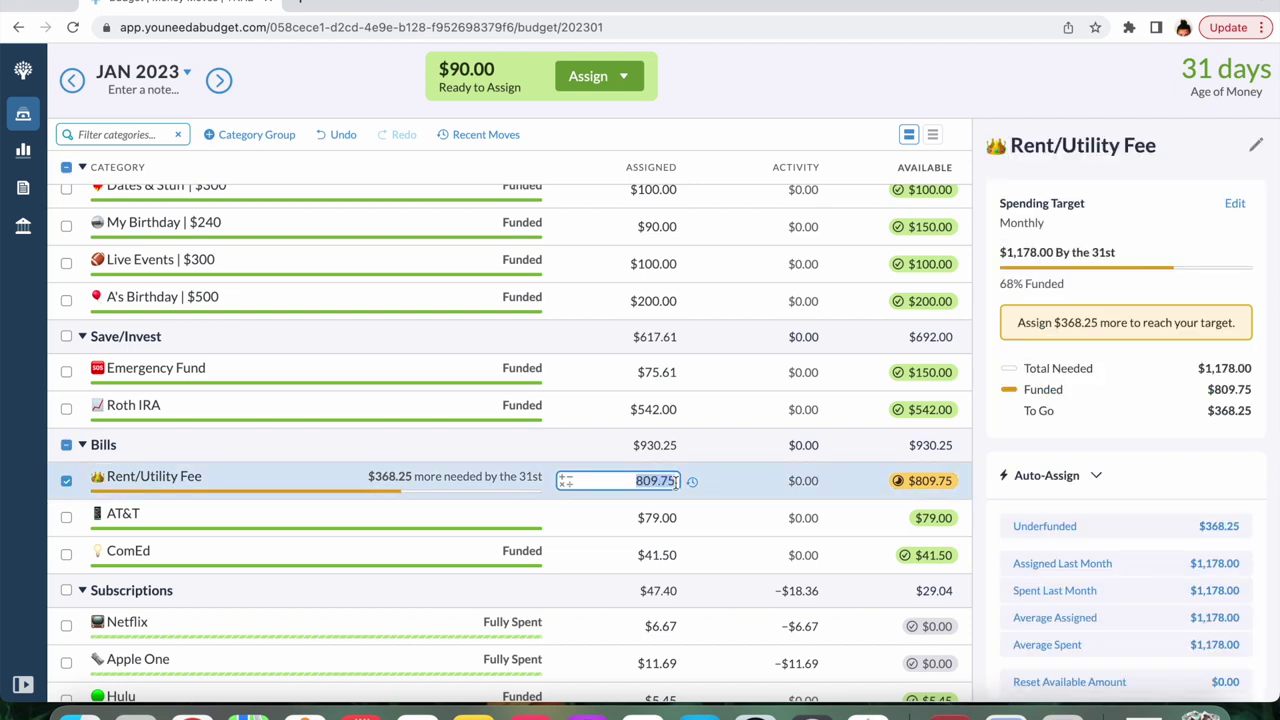
{"action": "key", "text": "Right"}
{"action": "type", "text": "+68.25"}
{"action": "key", "text": "Return"}
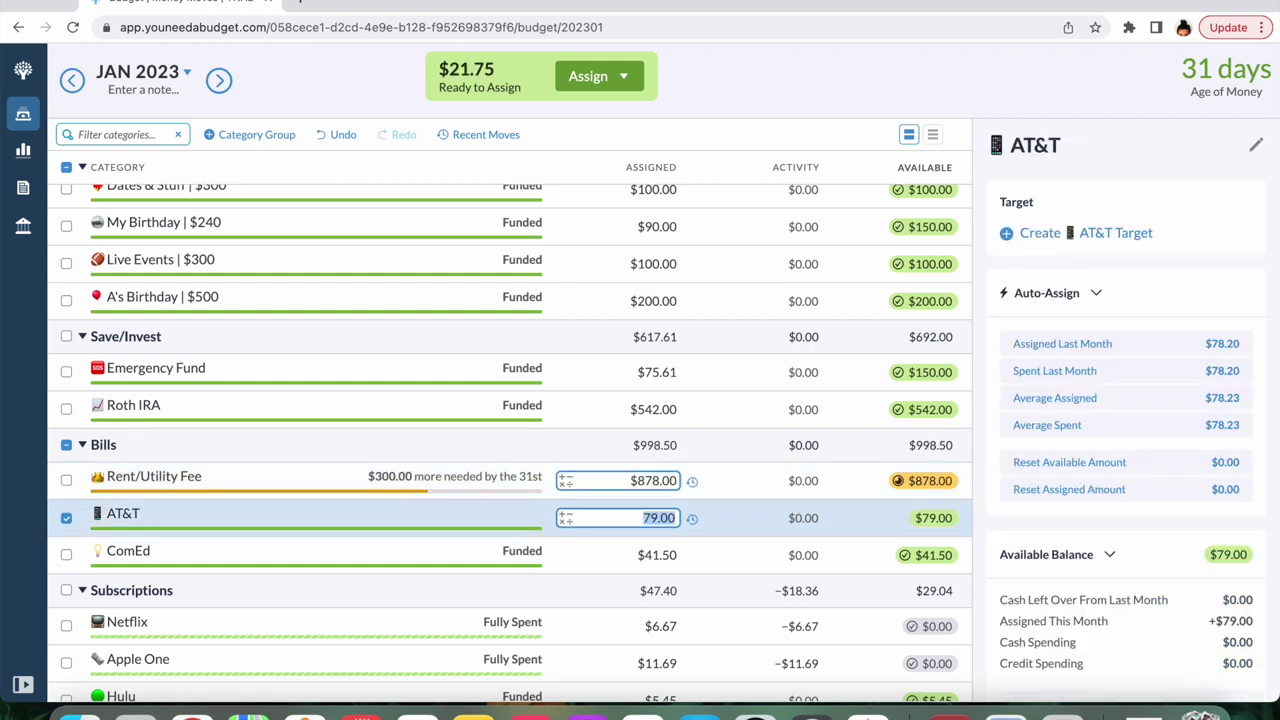
{"action": "left_click", "coordinate": [655, 481]}
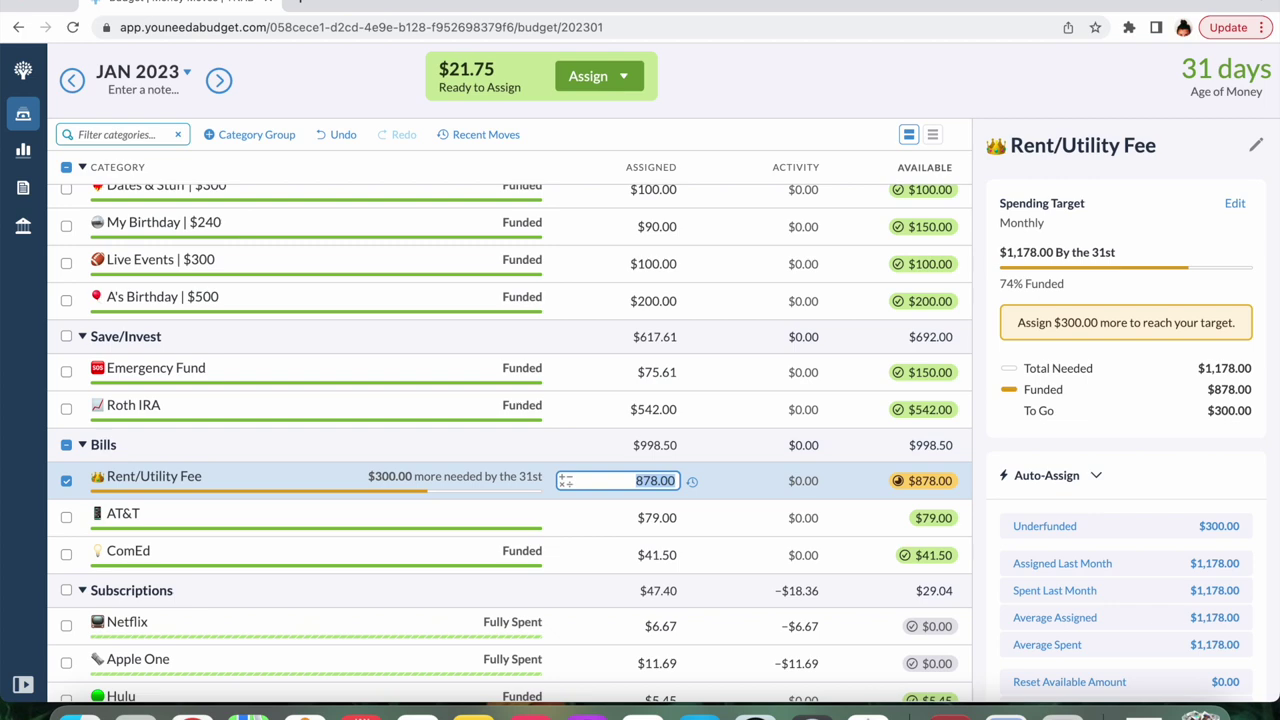
{"action": "key", "text": "Up"}
{"action": "key", "text": "Up"}
{"action": "key", "text": "Up"}
{"action": "key", "text": "Up"}
{"action": "key", "text": "Up"}
{"action": "key", "text": "Up"}
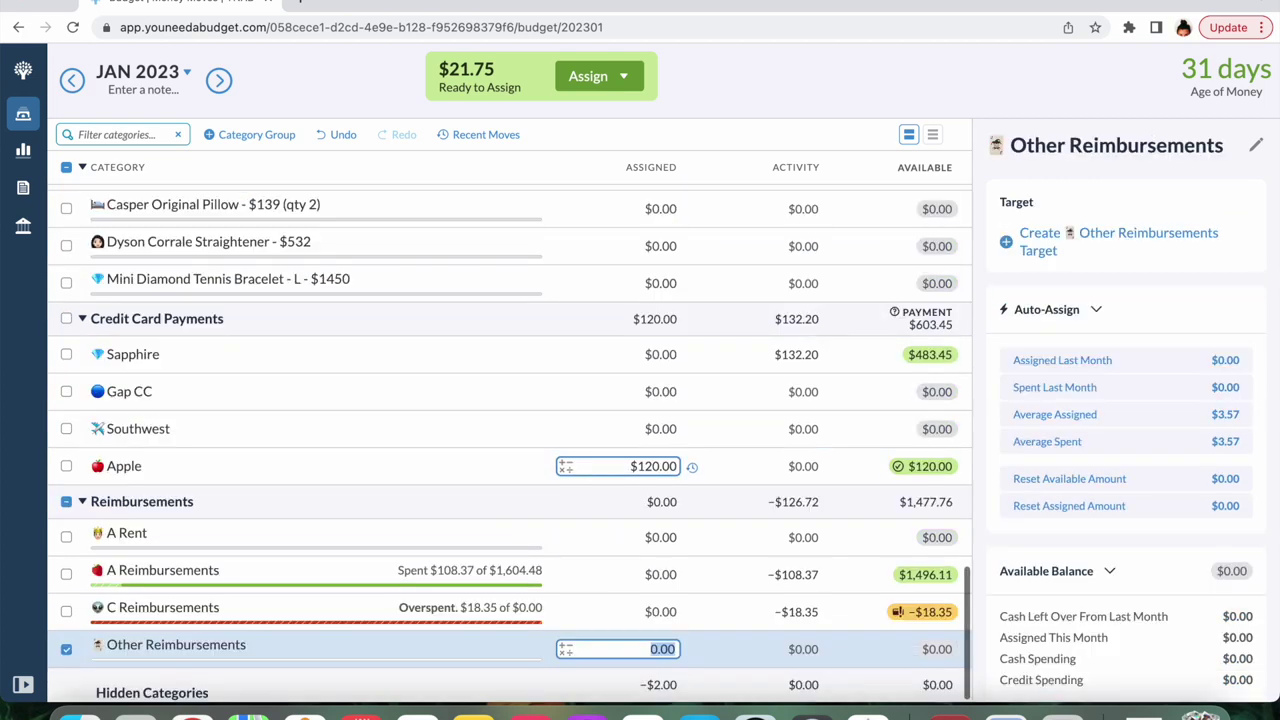
Add $10 each to the amounts assigned to Dates & Stuff and My Birthday under Focus On Now
{"action": "scroll", "coordinate": [743, 352], "scroll_direction": "up", "scroll_amount": 15}
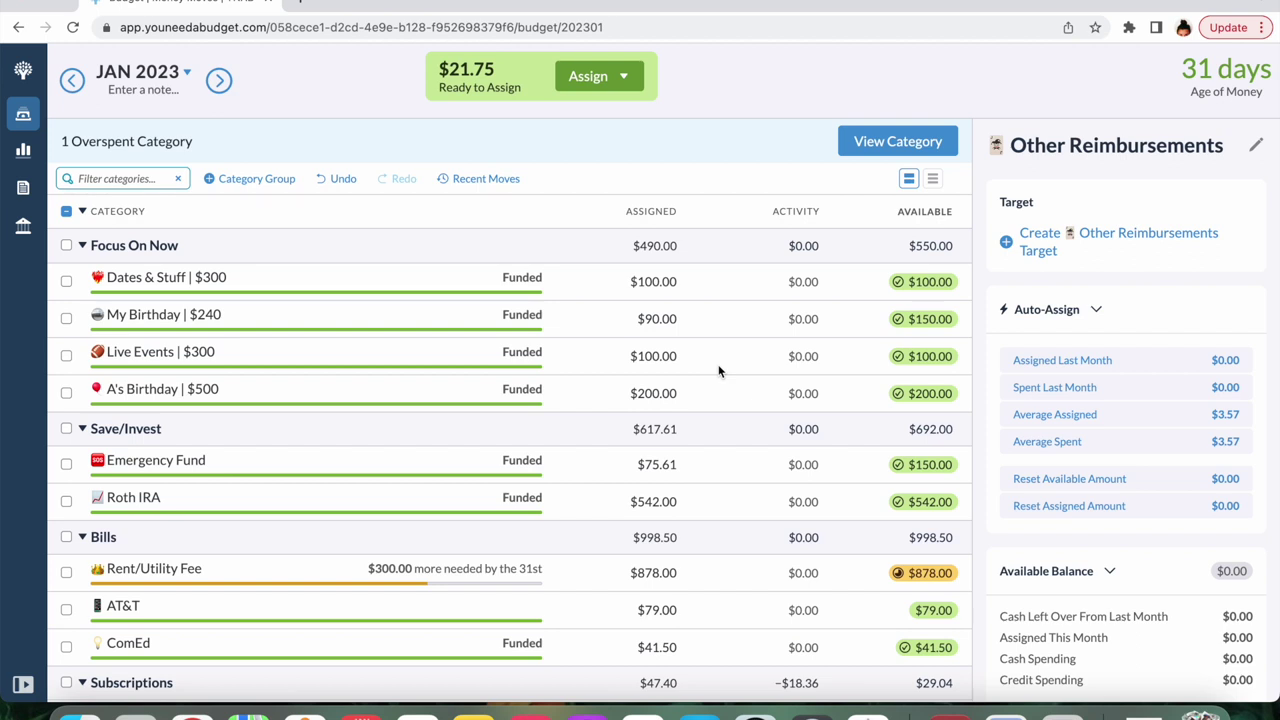
{"action": "left_click", "coordinate": [651, 281]}
{"action": "type", "text": "+"}
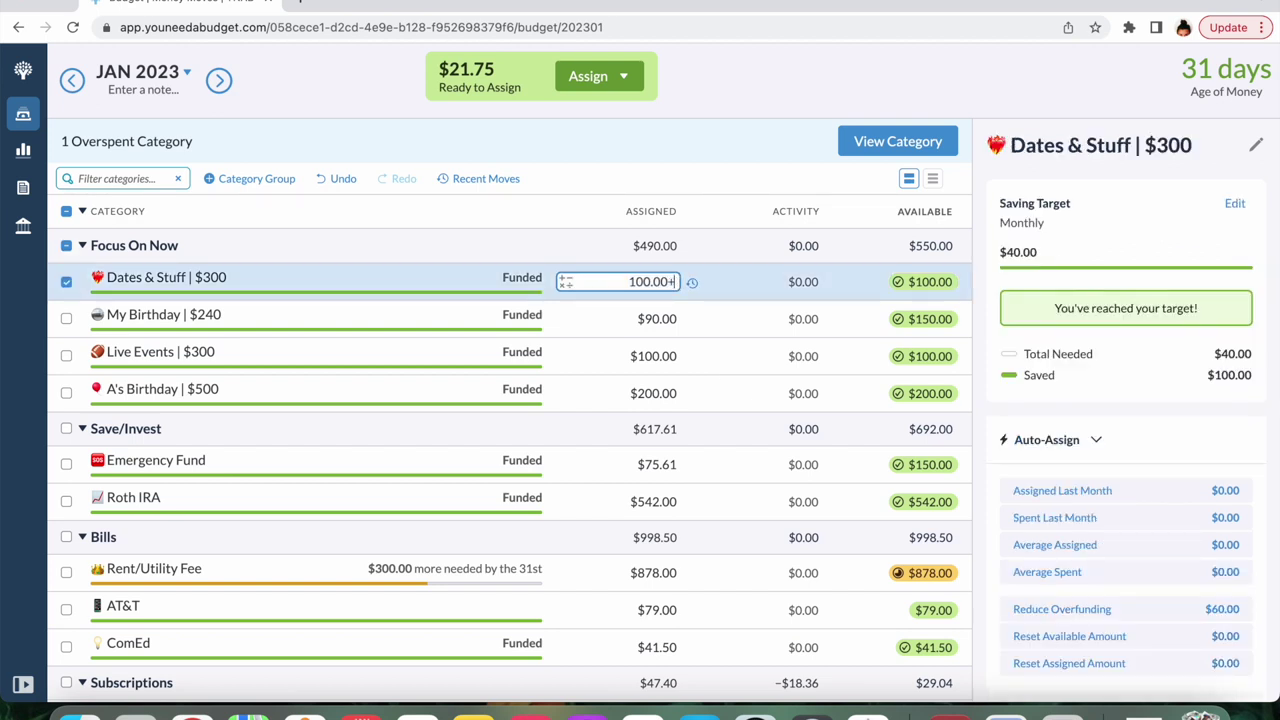
{"action": "type", "text": "10"}
{"action": "left_click", "coordinate": [670, 319]}
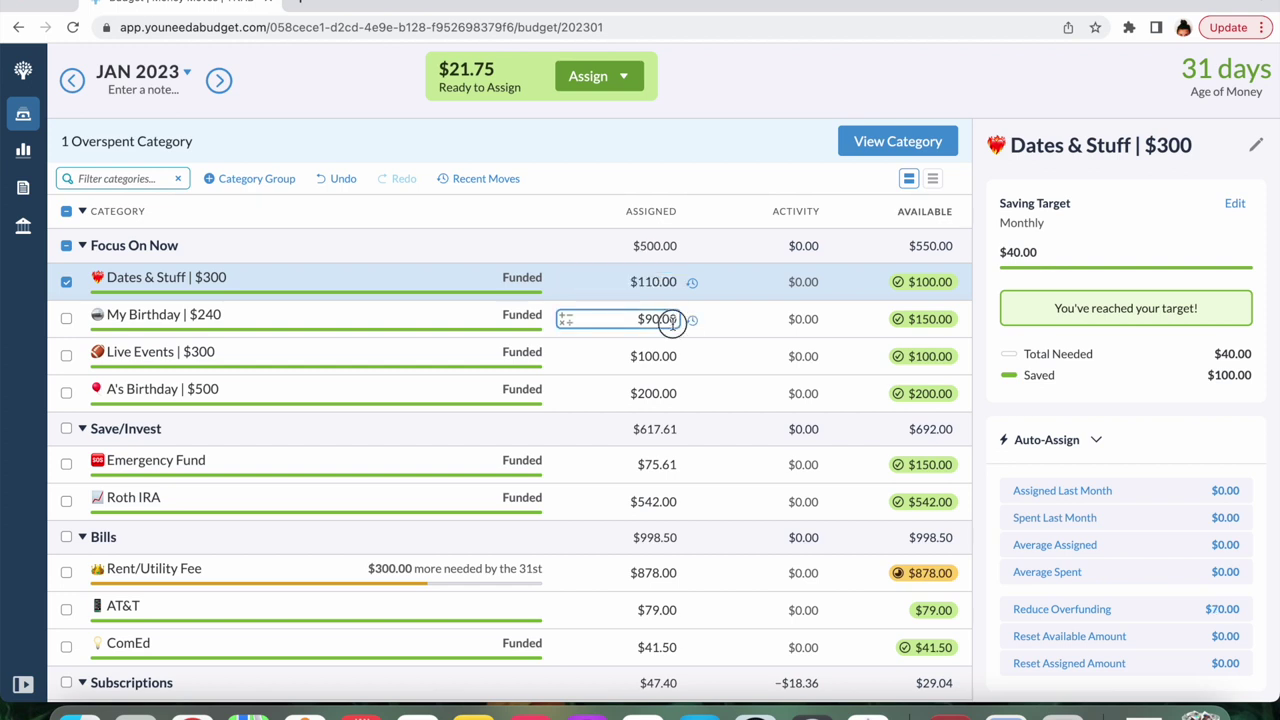
{"action": "type", "text": "+10"}
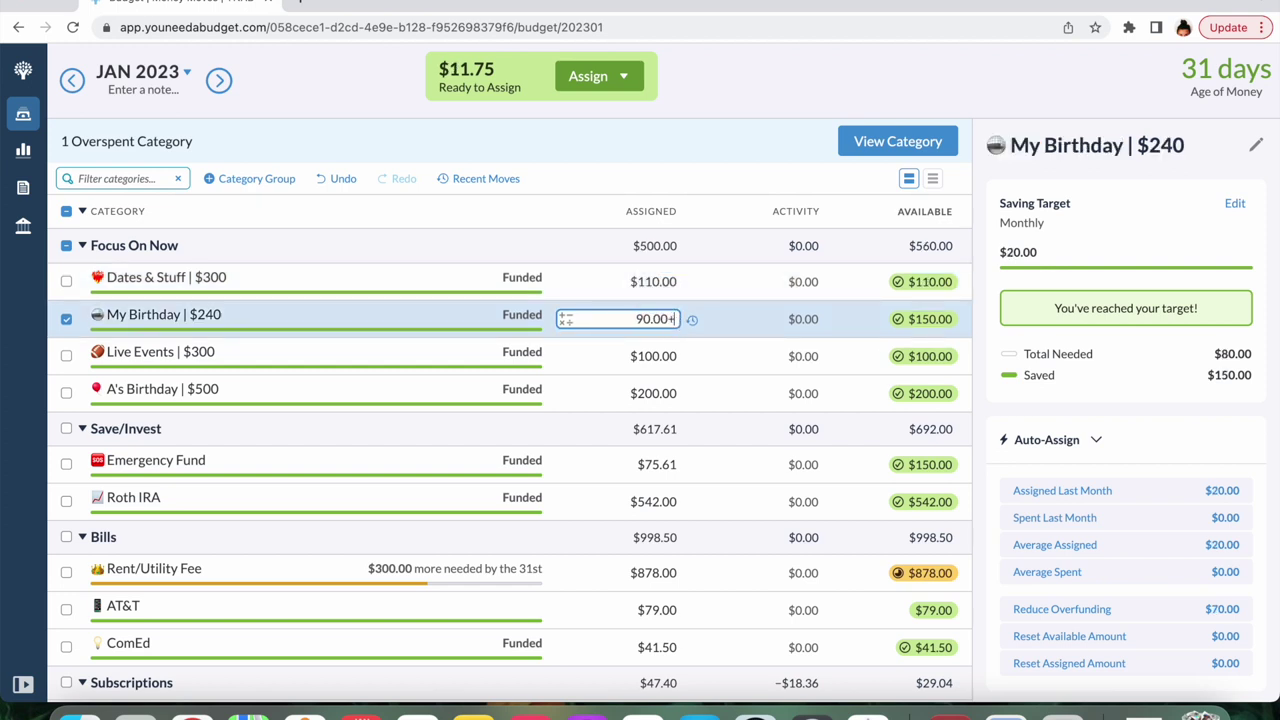
{"action": "left_click", "coordinate": [703, 355]}
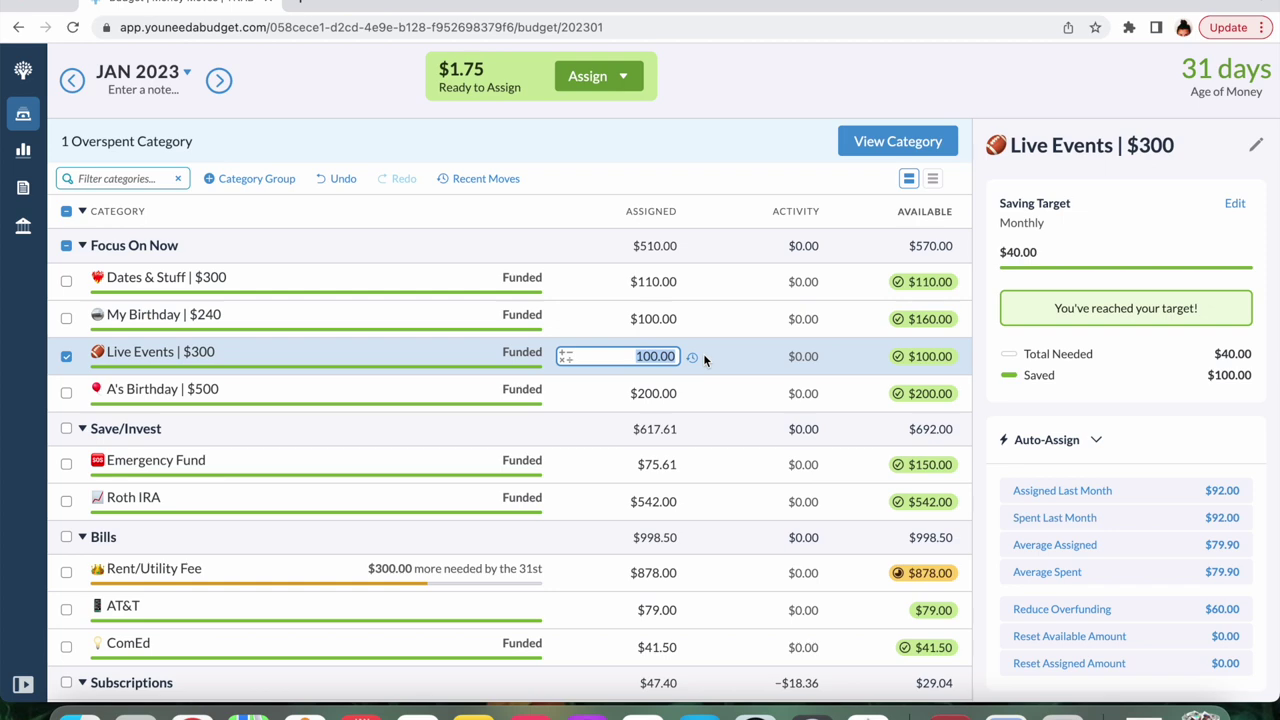
Add $1.75 to the amount assigned to Holding in Sinking Funds and clear the category selection
{"action": "scroll", "coordinate": [703, 360], "scroll_direction": "down", "scroll_amount": 6}
{"action": "scroll", "coordinate": [703, 360], "scroll_direction": "down", "scroll_amount": 5}
{"action": "left_click", "coordinate": [679, 361]}
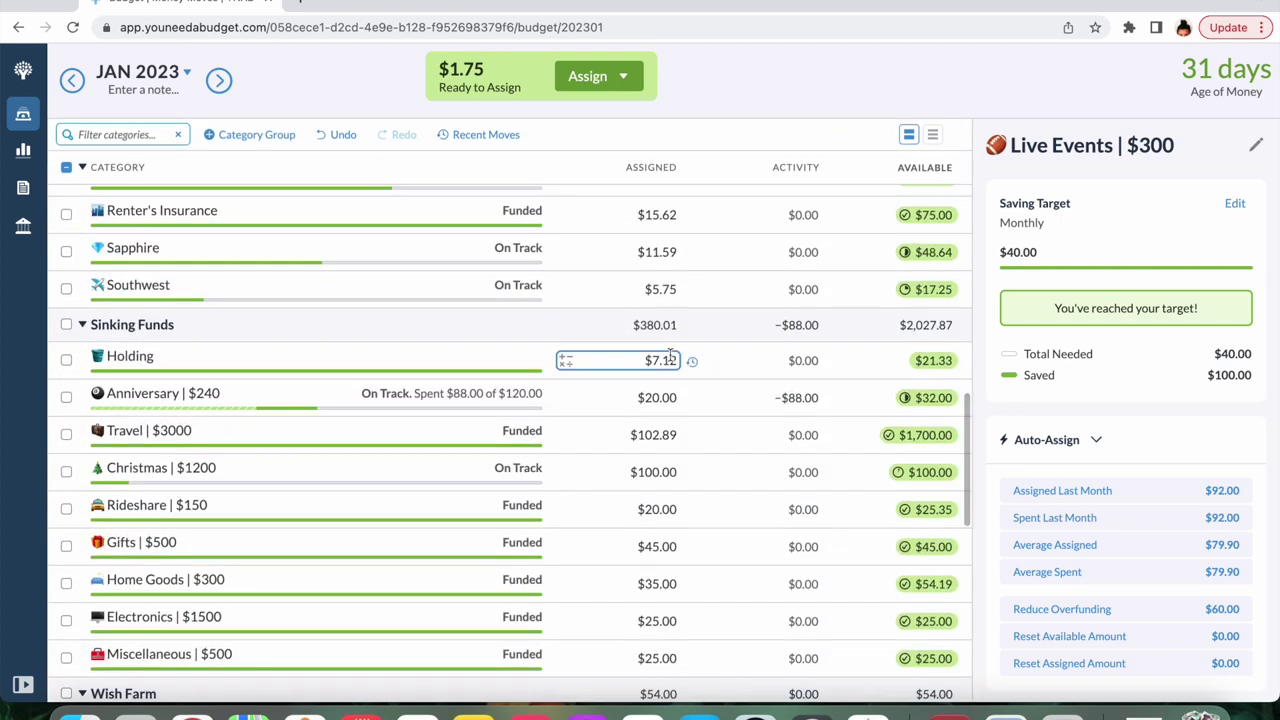
{"action": "left_click", "coordinate": [680, 361]}
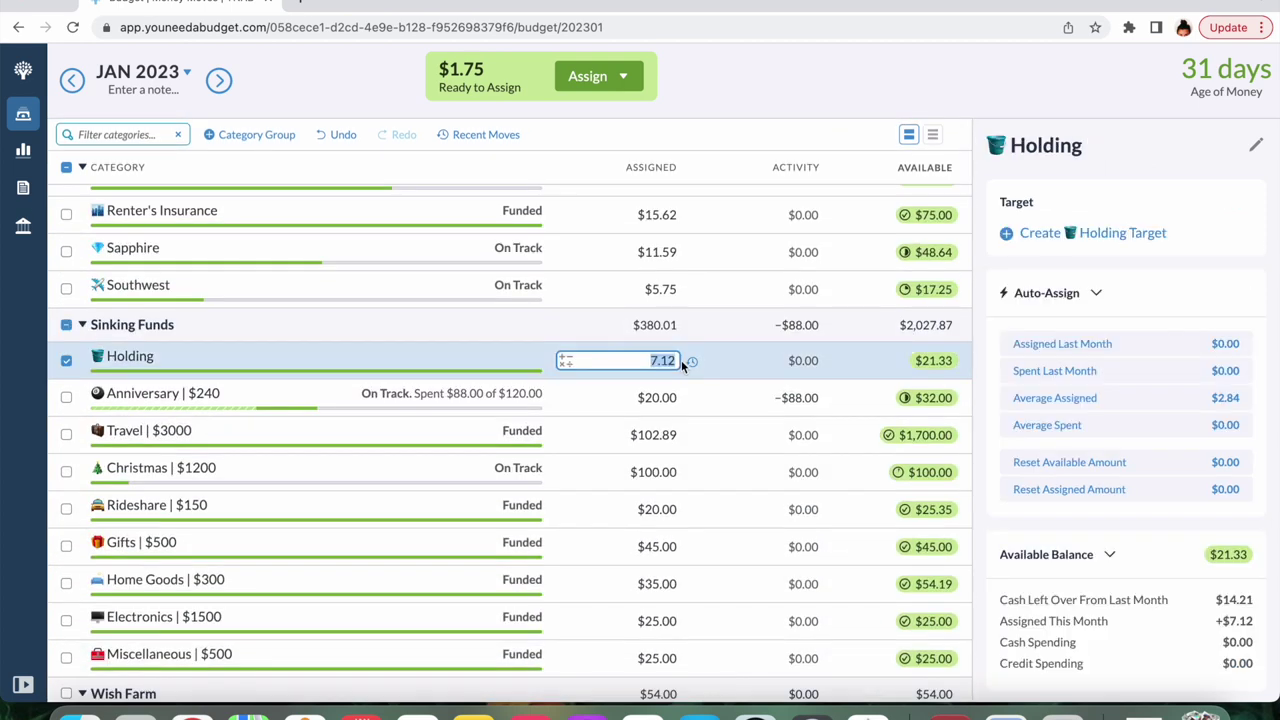
{"action": "type", "text": "+1.75"}
{"action": "left_click", "coordinate": [729, 402]}
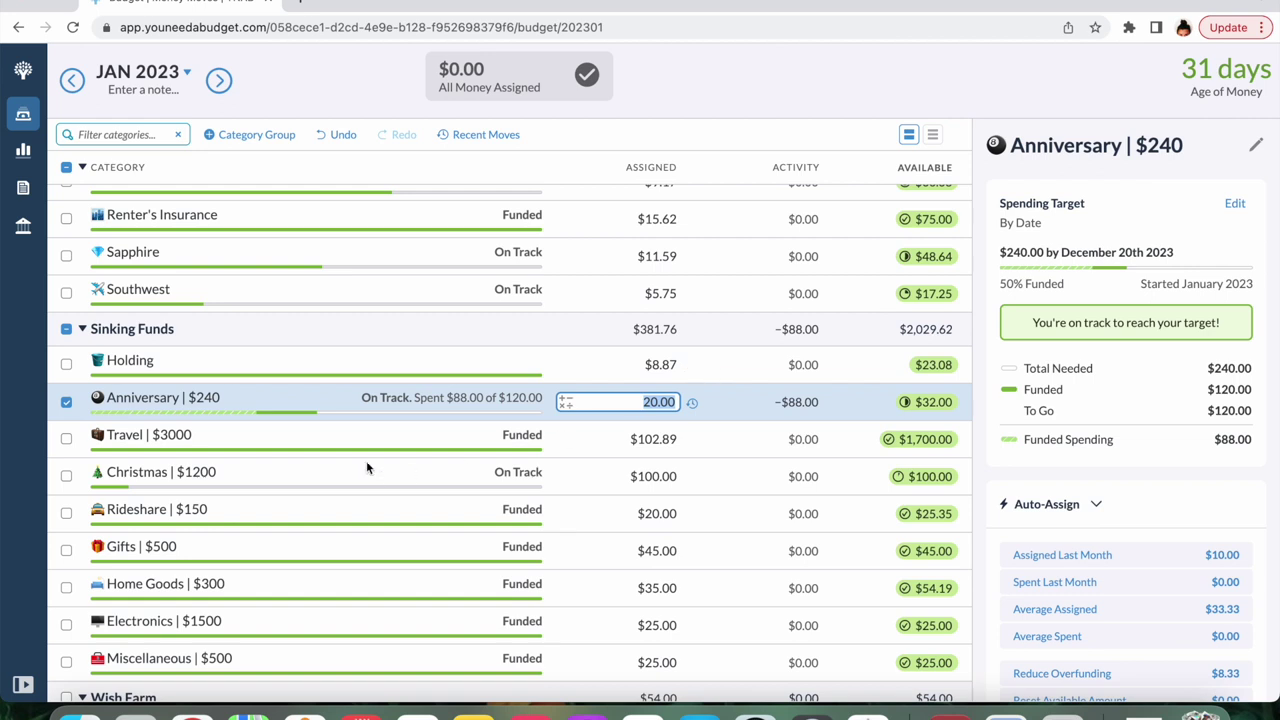
{"action": "left_click", "coordinate": [66, 402]}
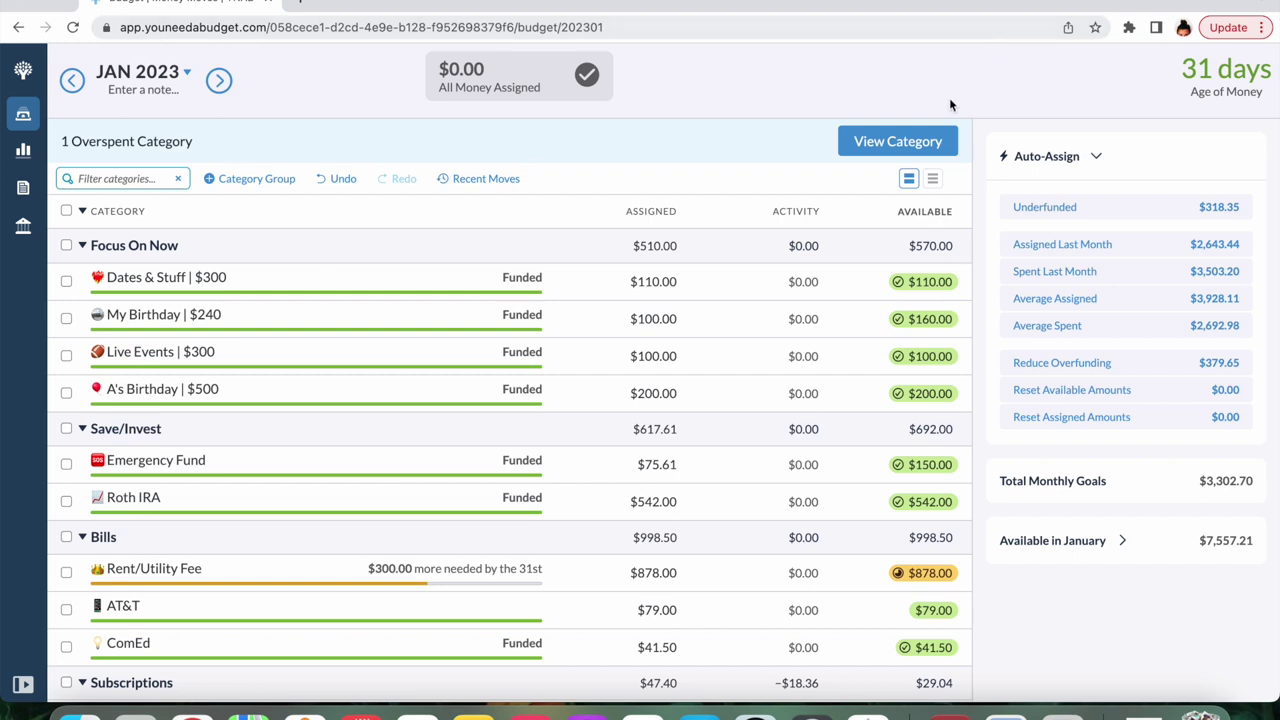
Filter the January budget to its overspent category, check it, and restore the full category list
{"action": "left_click", "coordinate": [913, 146]}
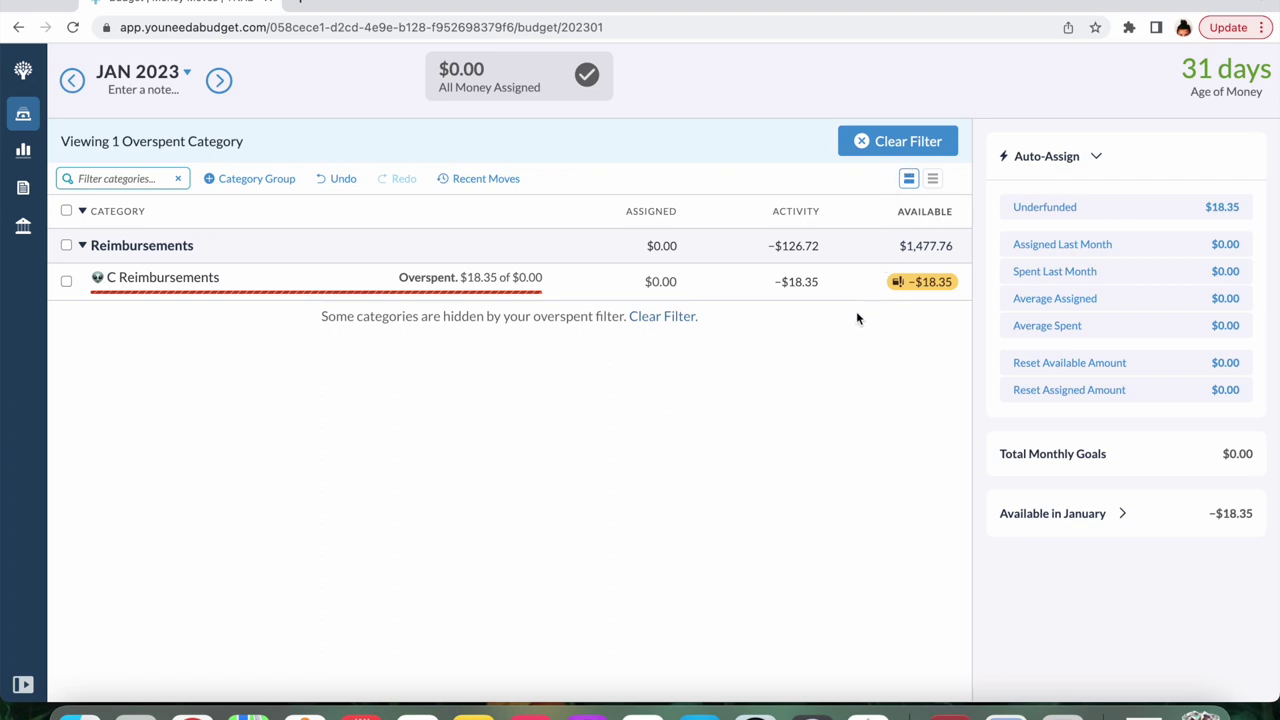
{"action": "left_click", "coordinate": [925, 149]}
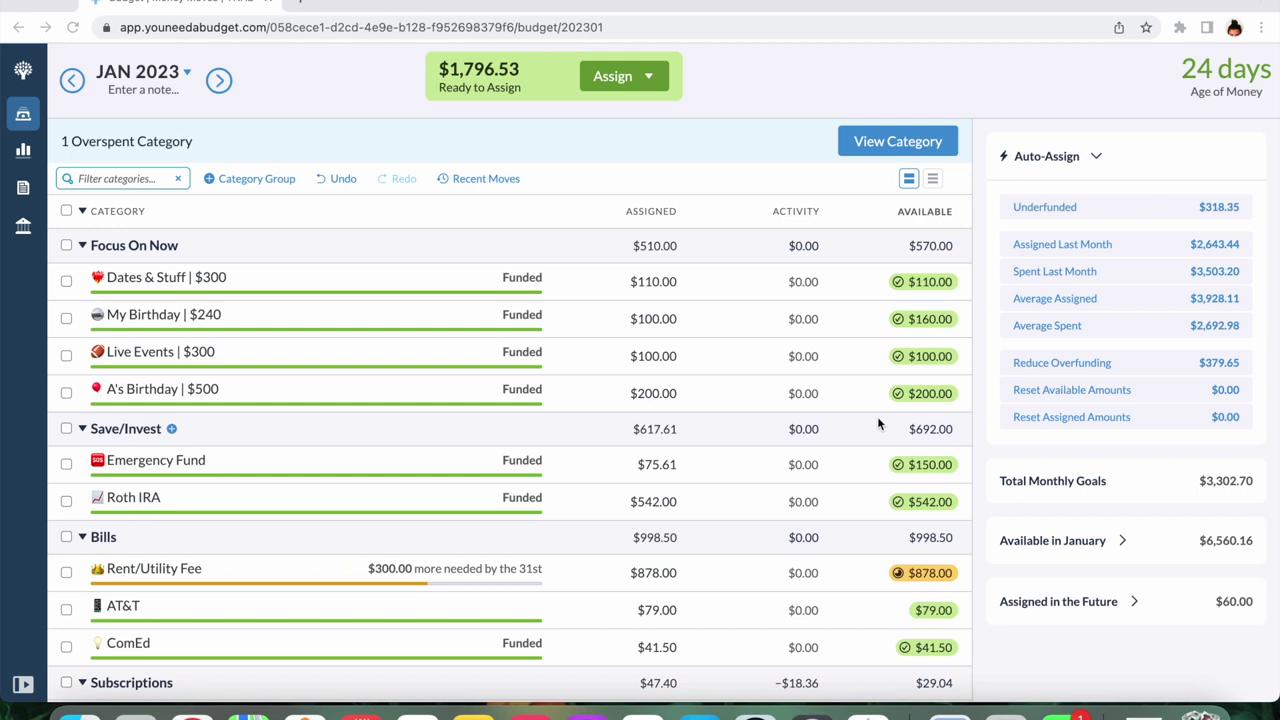
Add $300 to the January amount assigned to Rent/Utility Fee and clear the category selection
{"action": "left_click", "coordinate": [674, 574]}
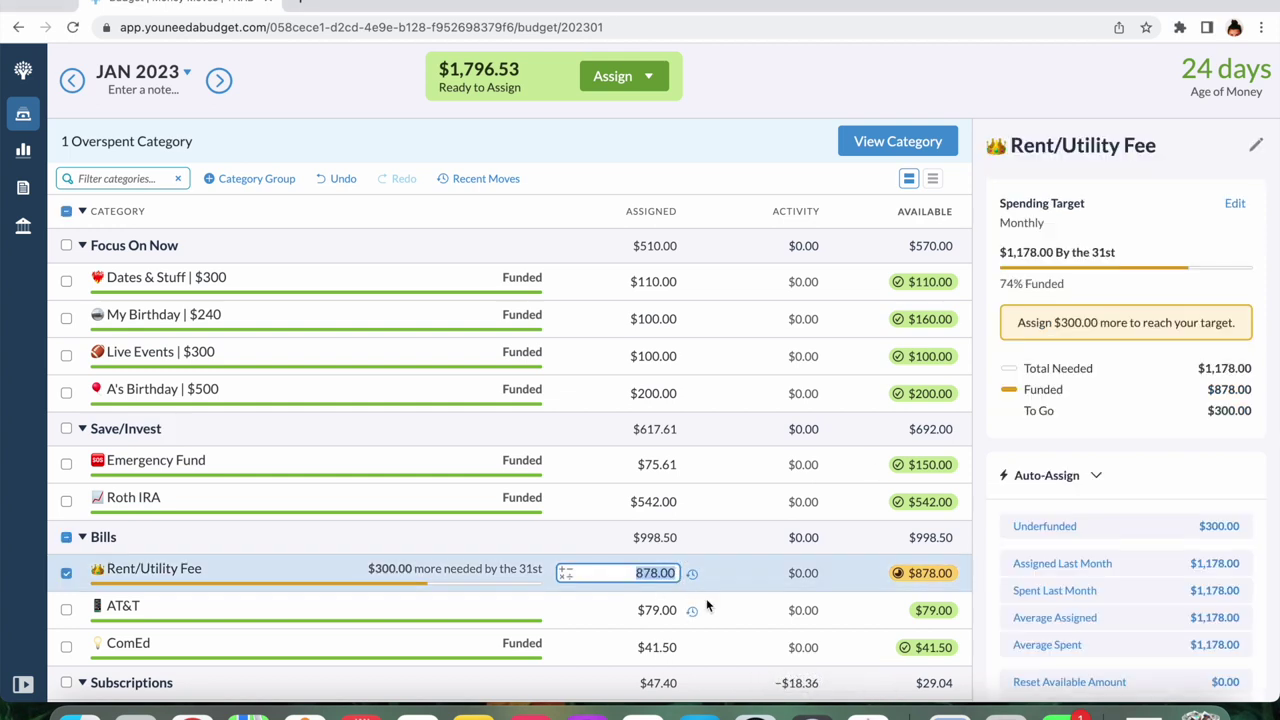
{"action": "key", "text": "Right"}
{"action": "type", "text": "+300"}
{"action": "key", "text": "Return"}
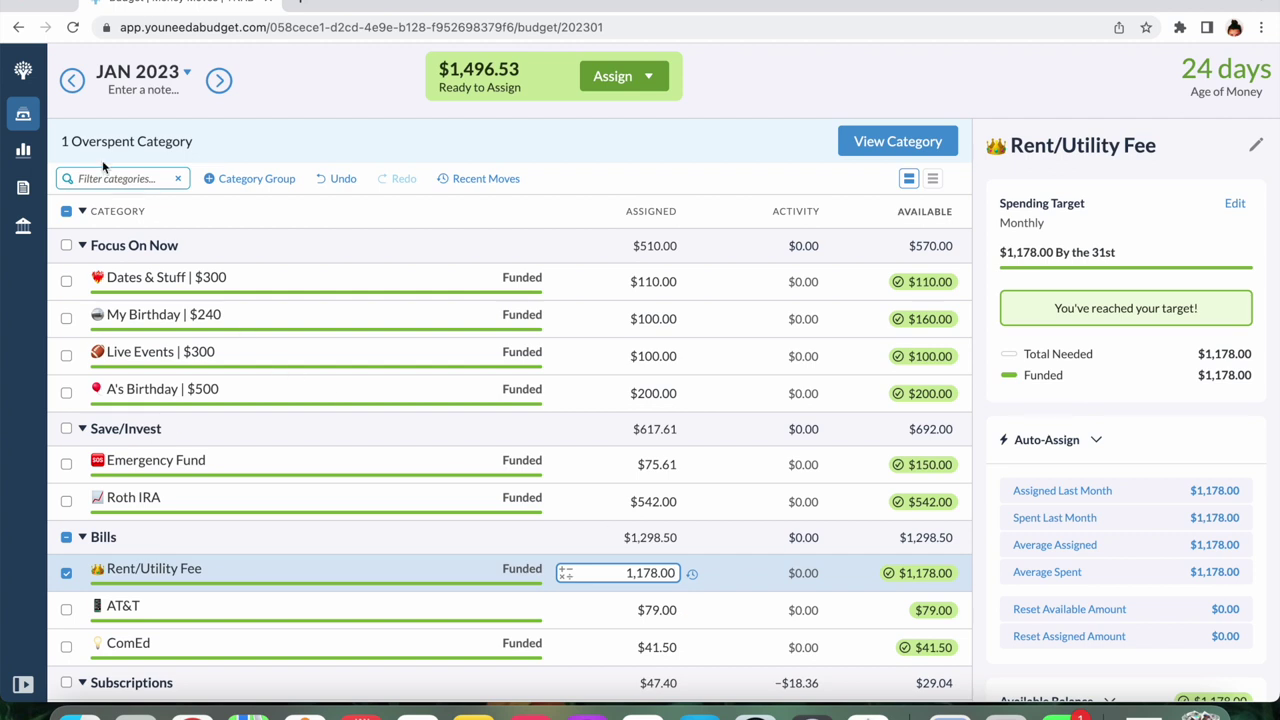
{"action": "left_click", "coordinate": [67, 212]}
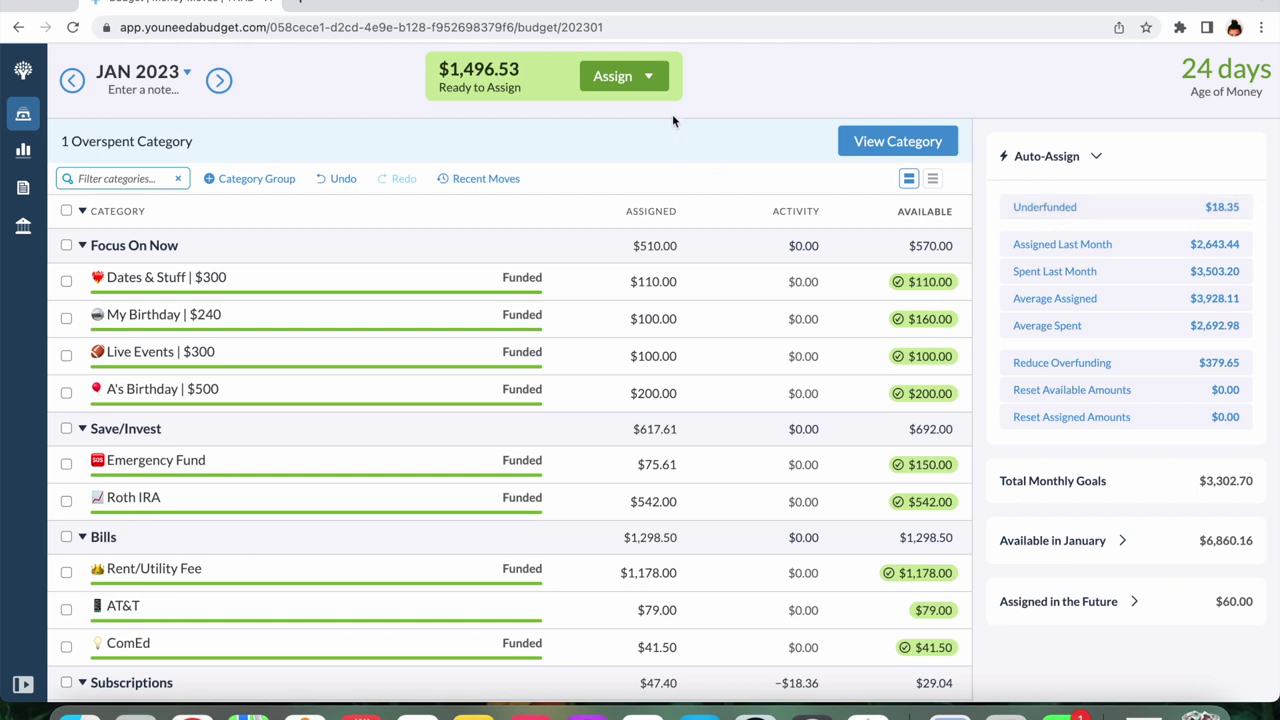
Examine the overspent category inside the Reimbursements group using the overspent filter, and remove the filter
{"action": "left_click", "coordinate": [898, 143]}
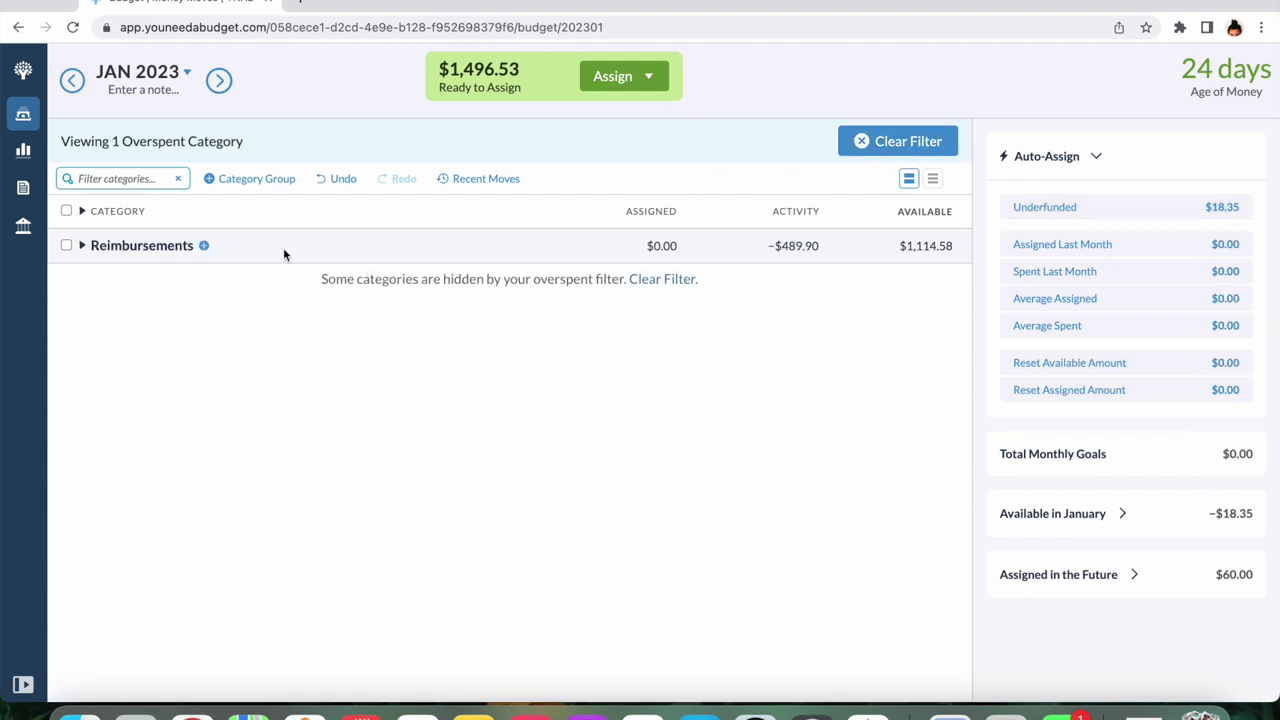
{"action": "left_click", "coordinate": [82, 245]}
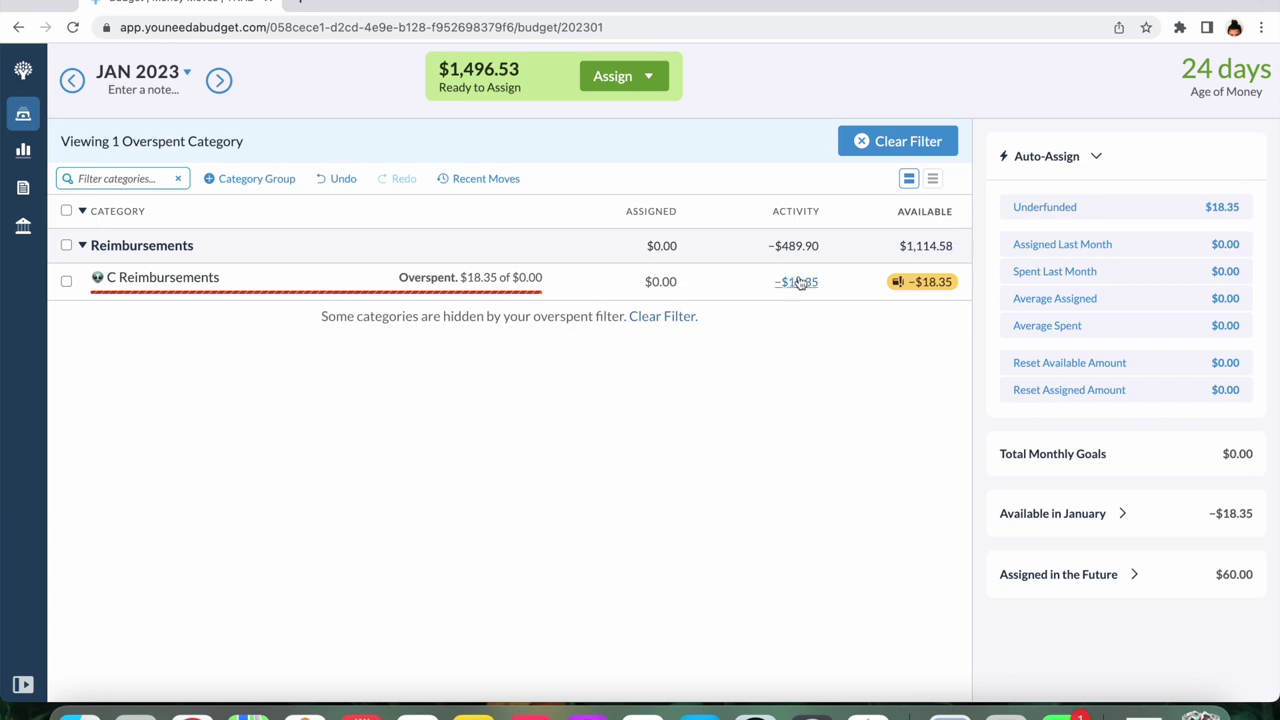
{"action": "left_click", "coordinate": [82, 245]}
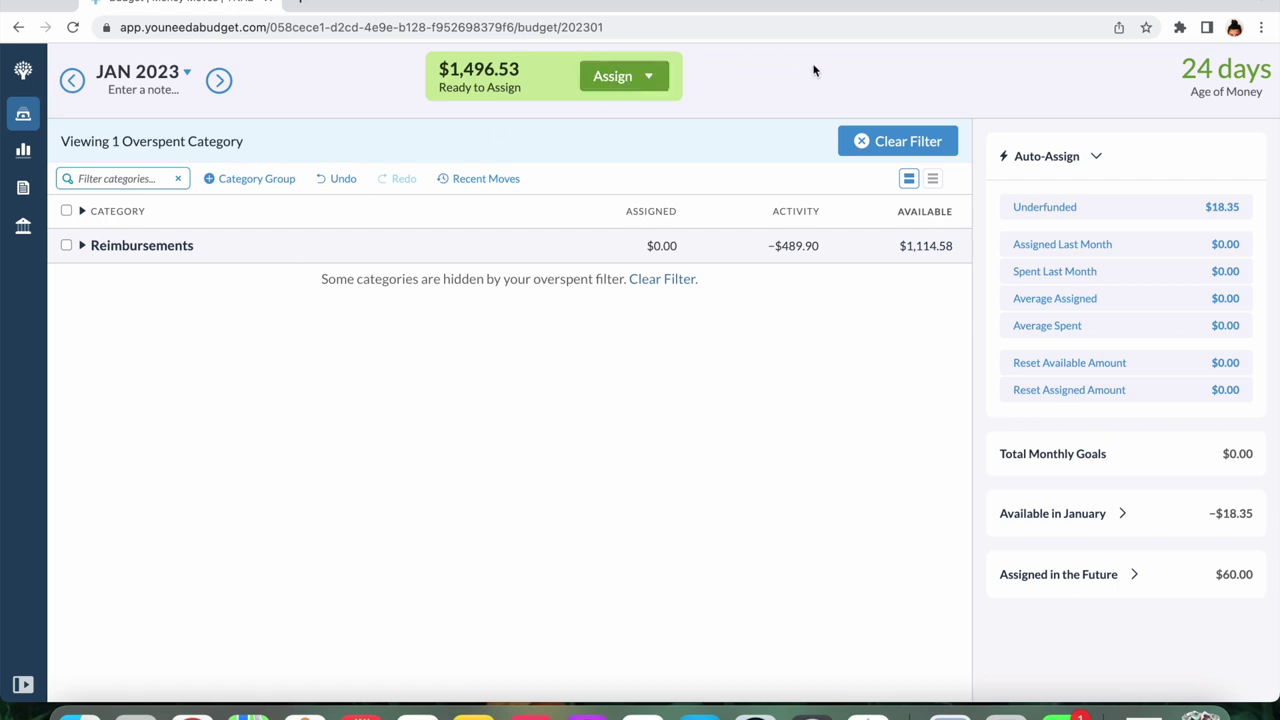
{"action": "left_click", "coordinate": [916, 140]}
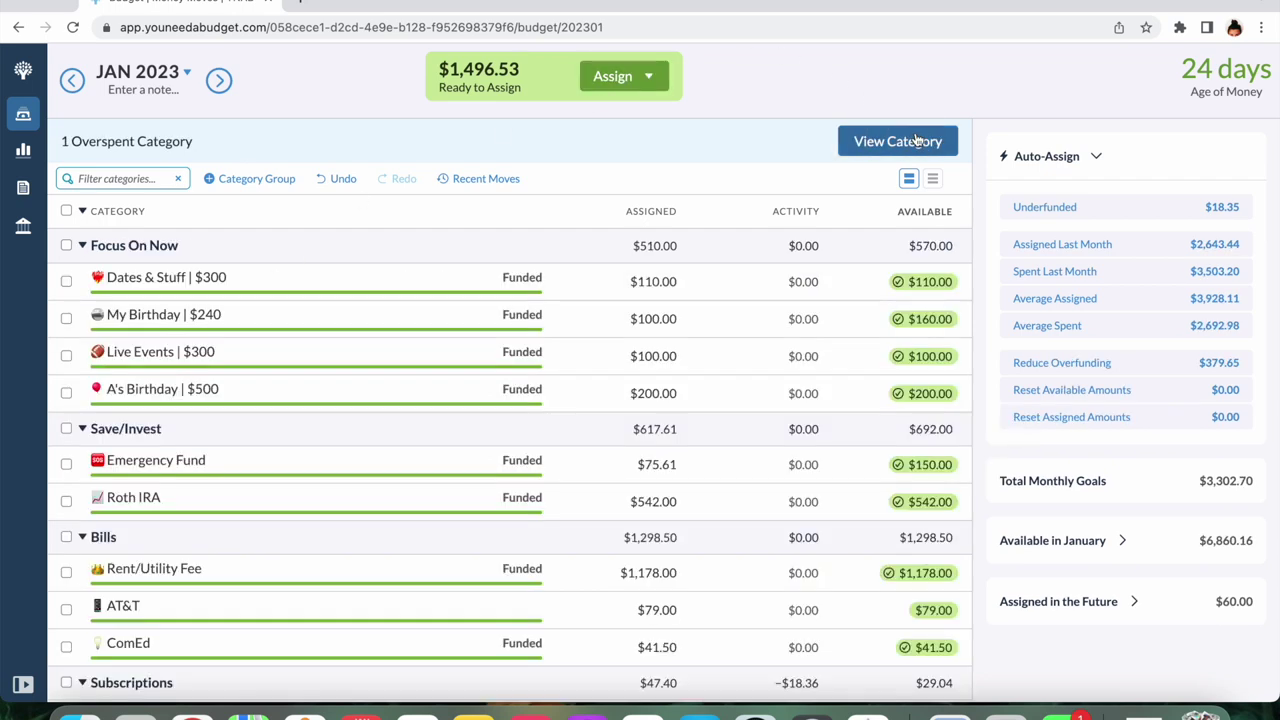
Go to the February 2023 budget, assign $309.75 to Rent/Utility Fee, and clear the category selection
{"action": "left_click", "coordinate": [222, 86]}
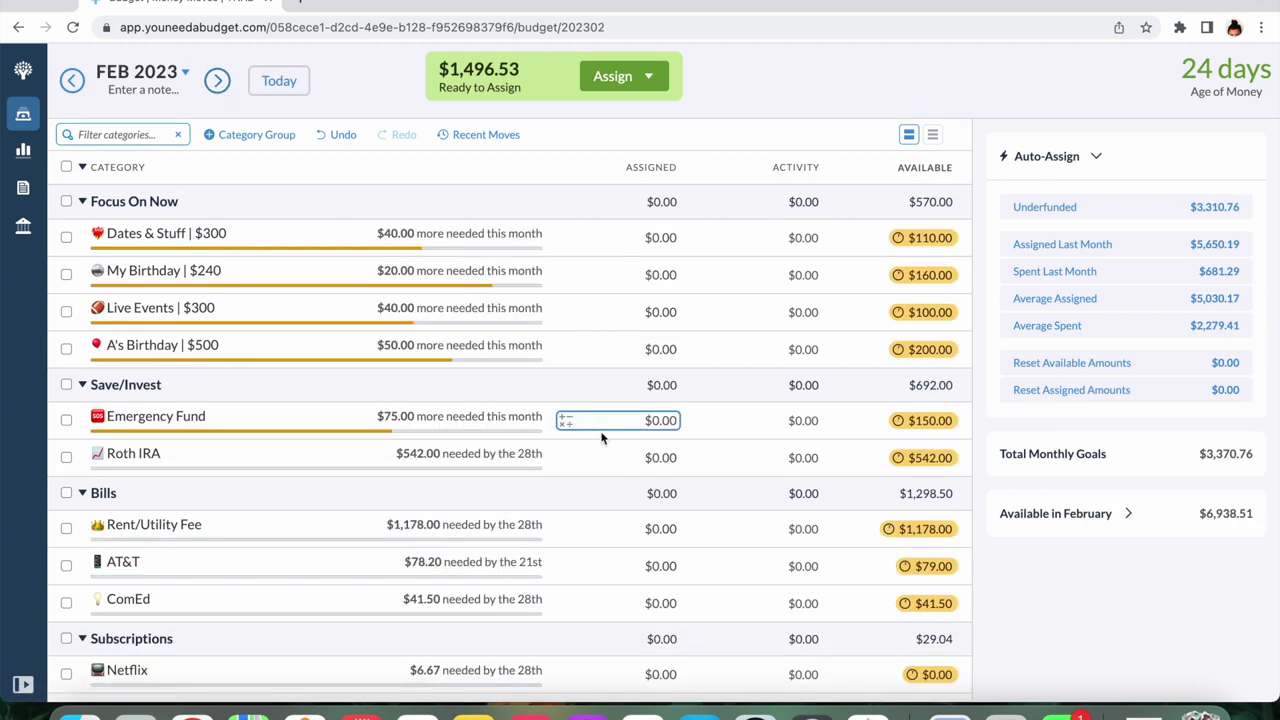
{"action": "left_click", "coordinate": [659, 530]}
{"action": "type", "text": "309.75"}
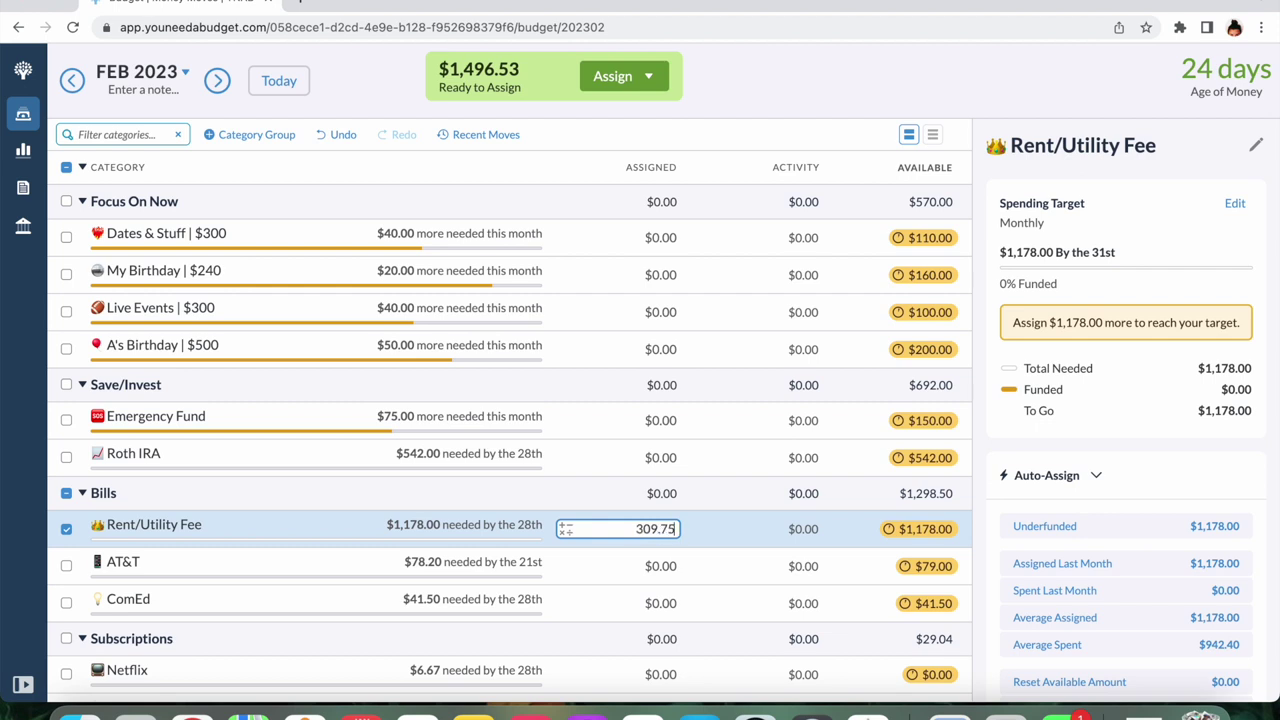
{"action": "key", "text": "Return"}
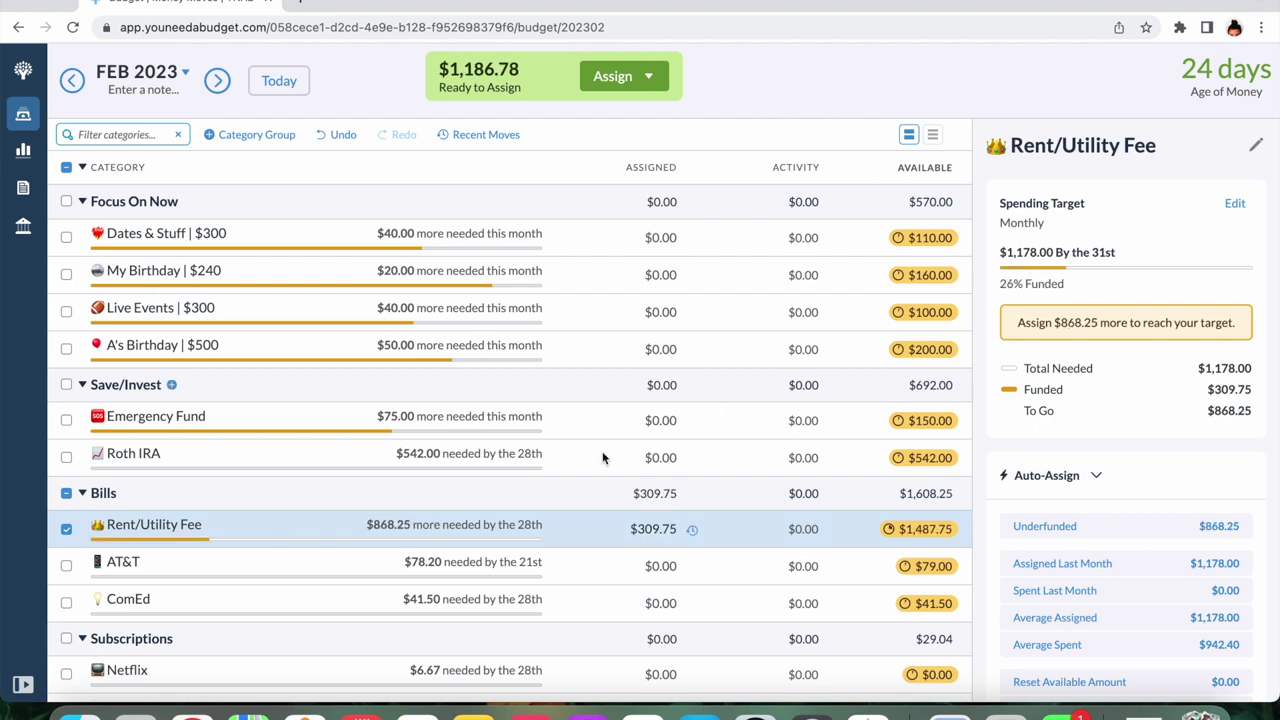
{"action": "left_click", "coordinate": [65, 531]}
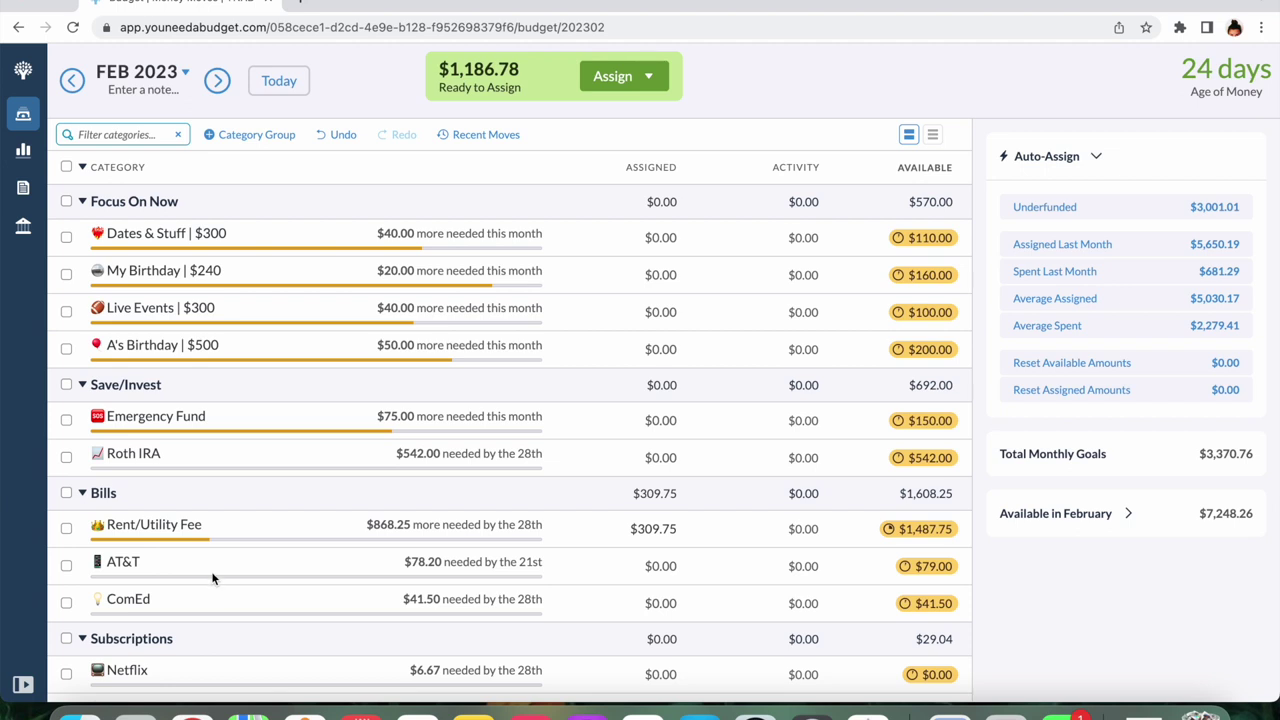
Assign $271 to Roth IRA and $75 to Emergency Fund in the February Save/Invest group
{"action": "left_click", "coordinate": [664, 457]}
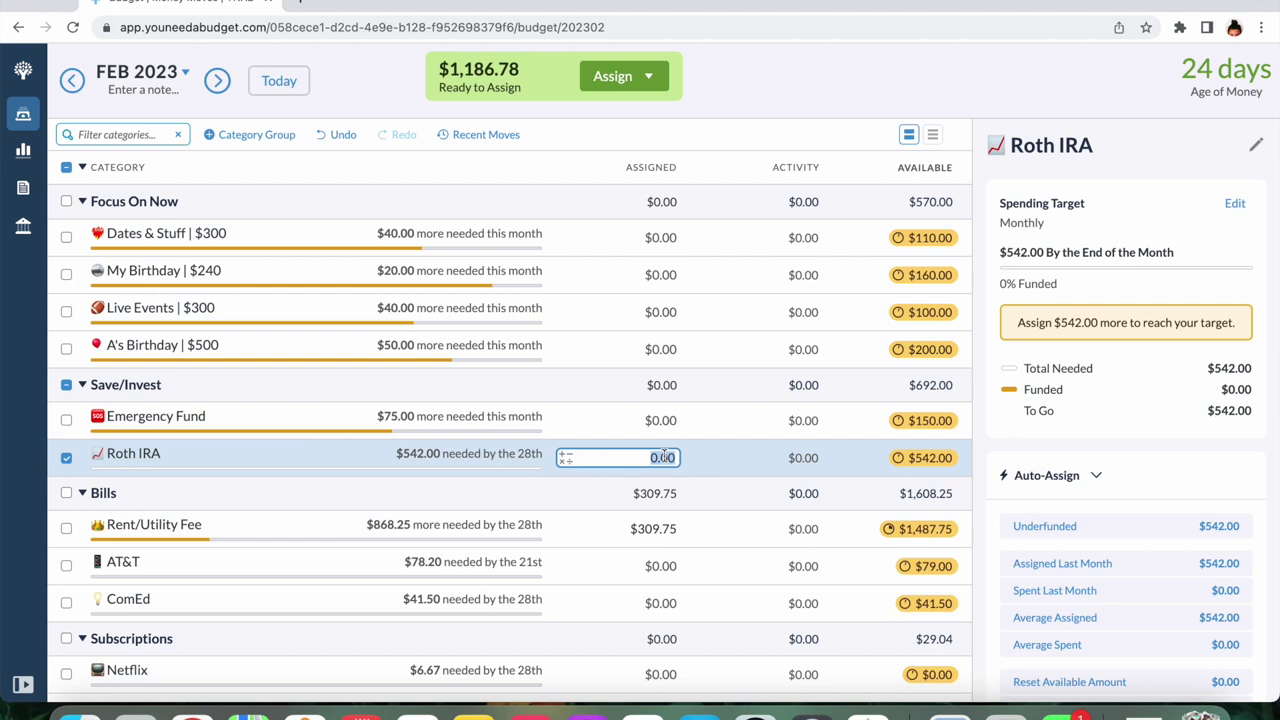
{"action": "type", "text": "271"}
{"action": "key", "text": "Return"}
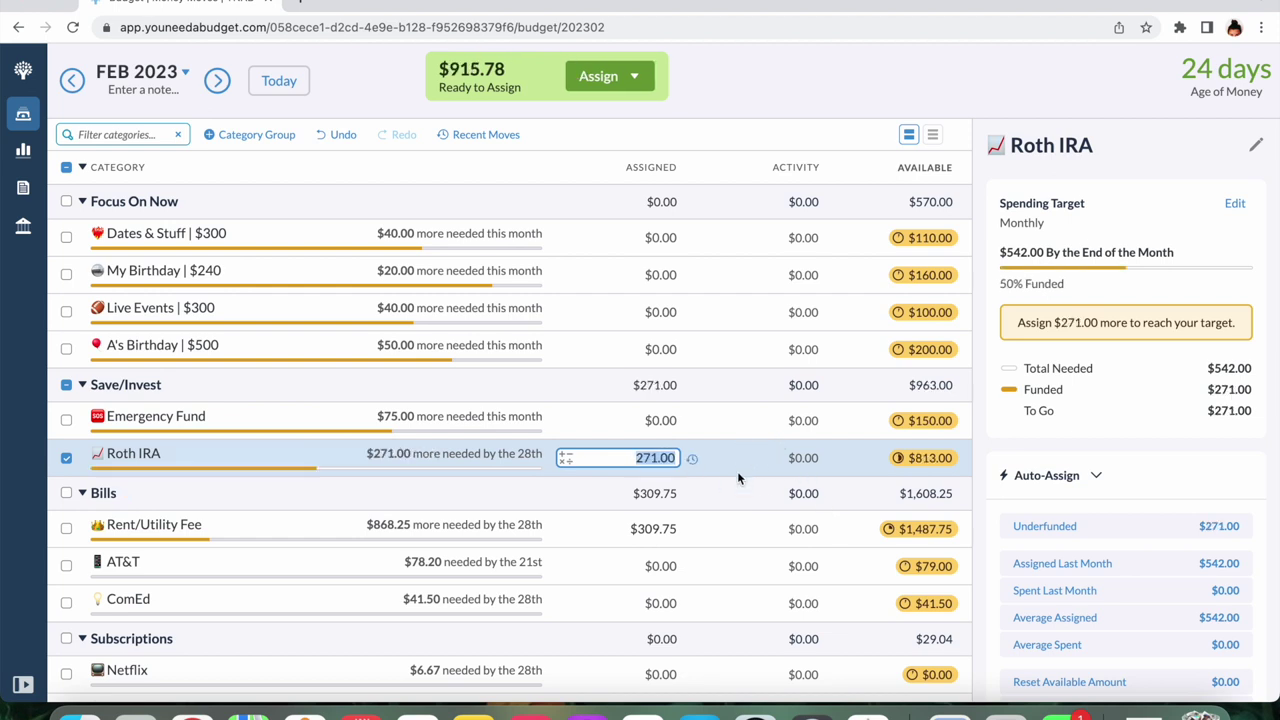
{"action": "left_click", "coordinate": [66, 458]}
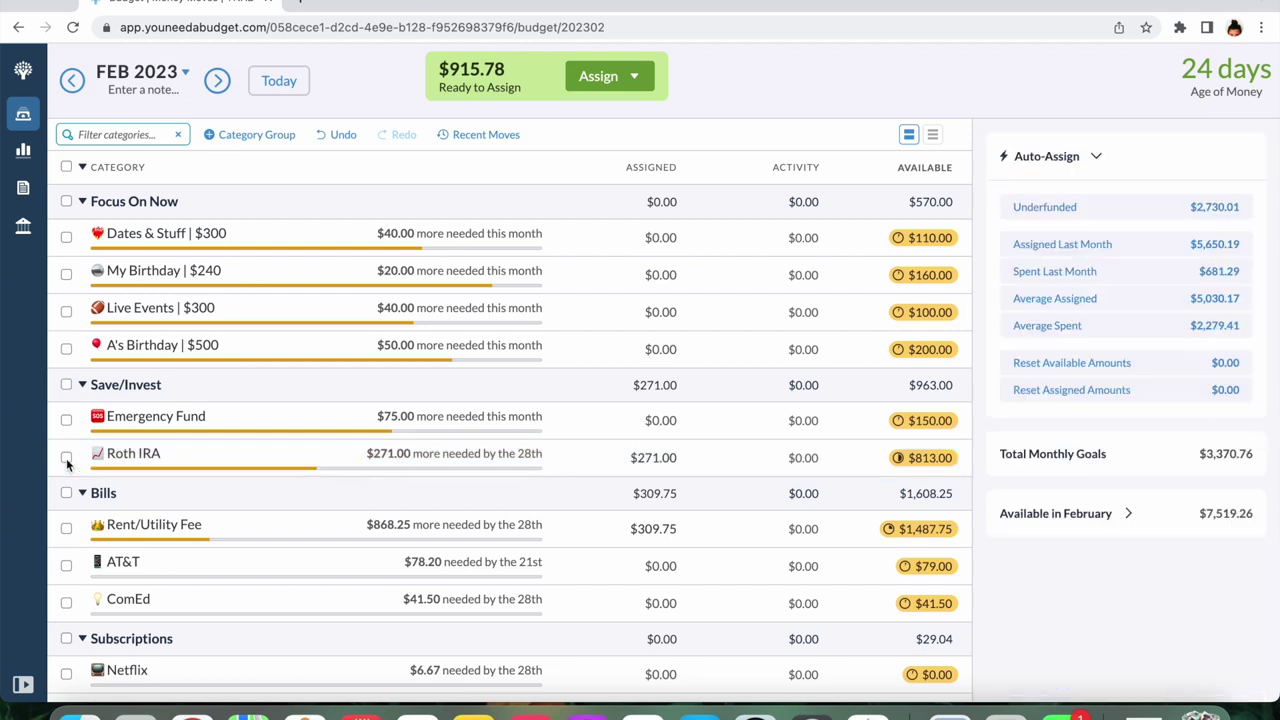
{"action": "left_click", "coordinate": [668, 421]}
{"action": "type", "text": "75"}
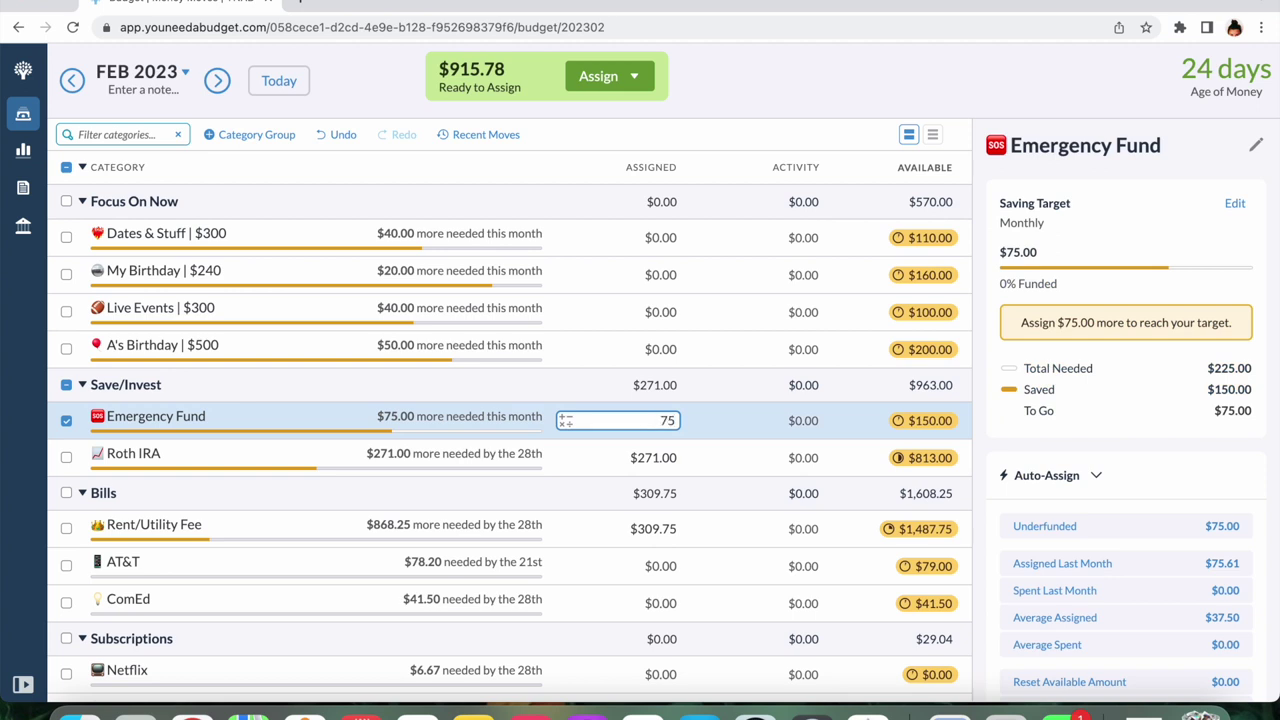
{"action": "key", "text": "Return"}
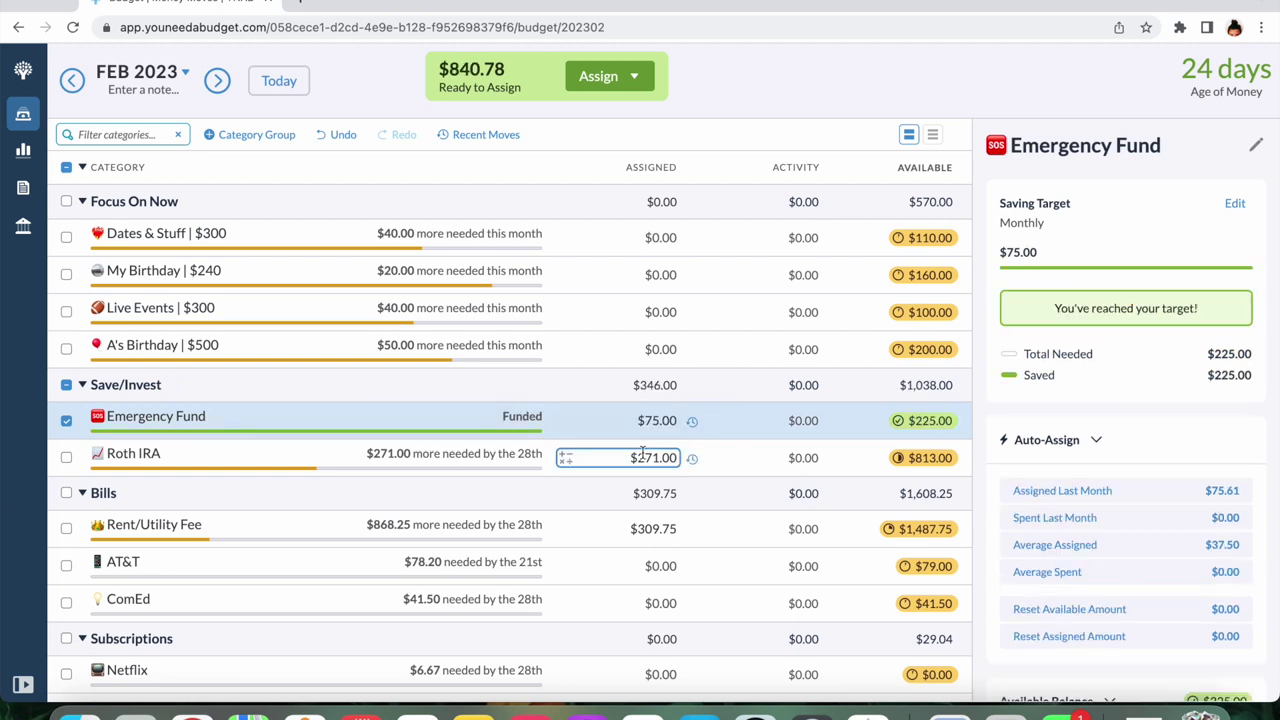
Assign $78.20 to AT&T for February, clear the category selection, and collapse the Bills and Save/Invest groups
{"action": "left_click", "coordinate": [656, 566]}
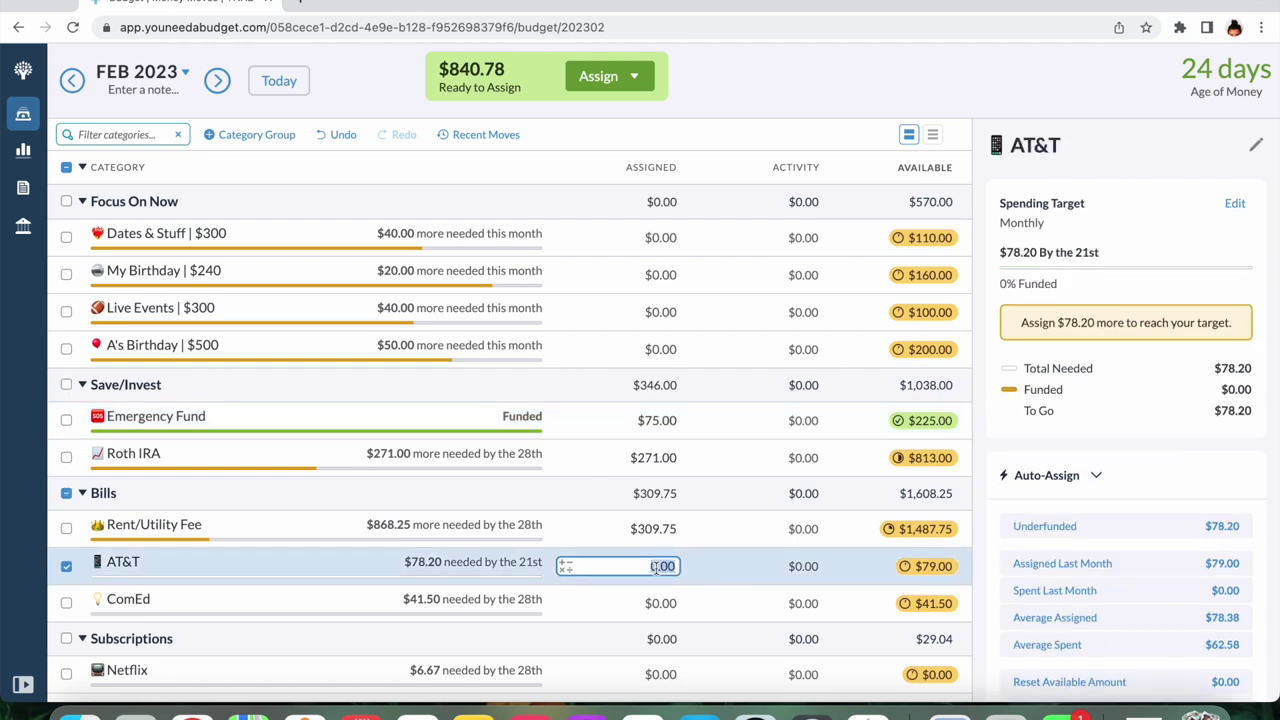
{"action": "type", "text": "78.20"}
{"action": "key", "text": "Tab"}
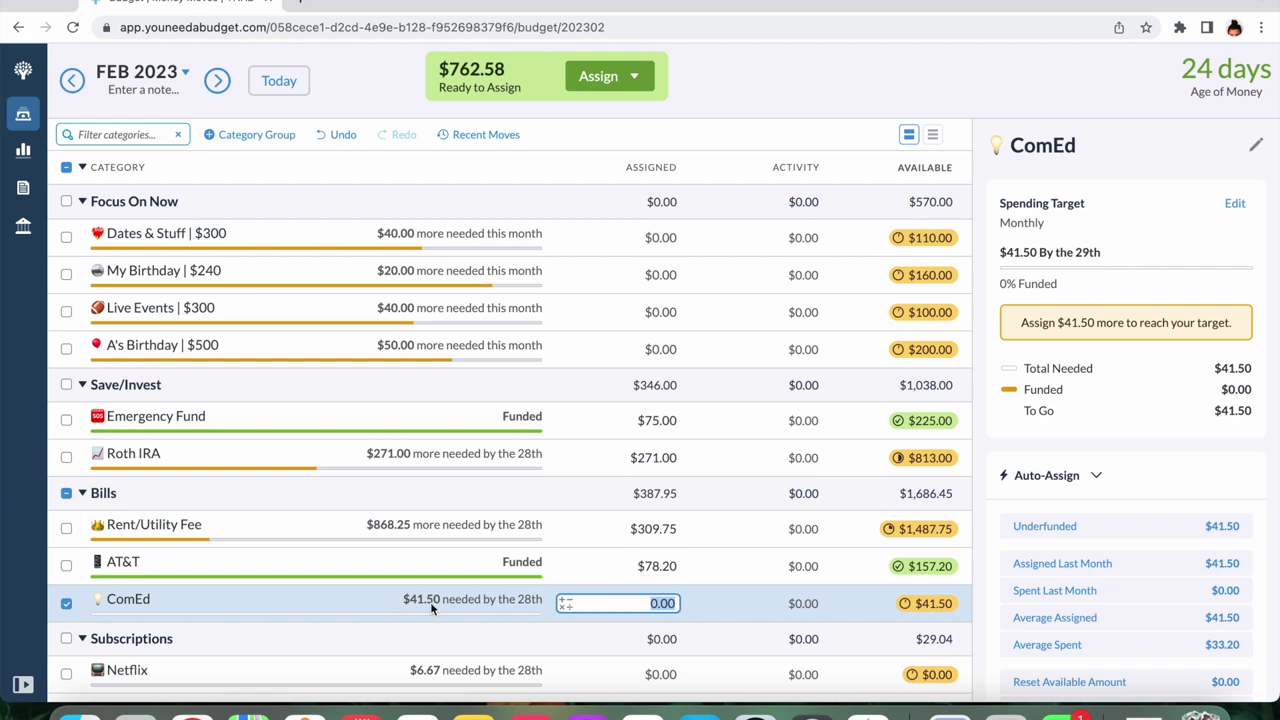
{"action": "left_click", "coordinate": [66, 603]}
{"action": "left_click", "coordinate": [82, 493]}
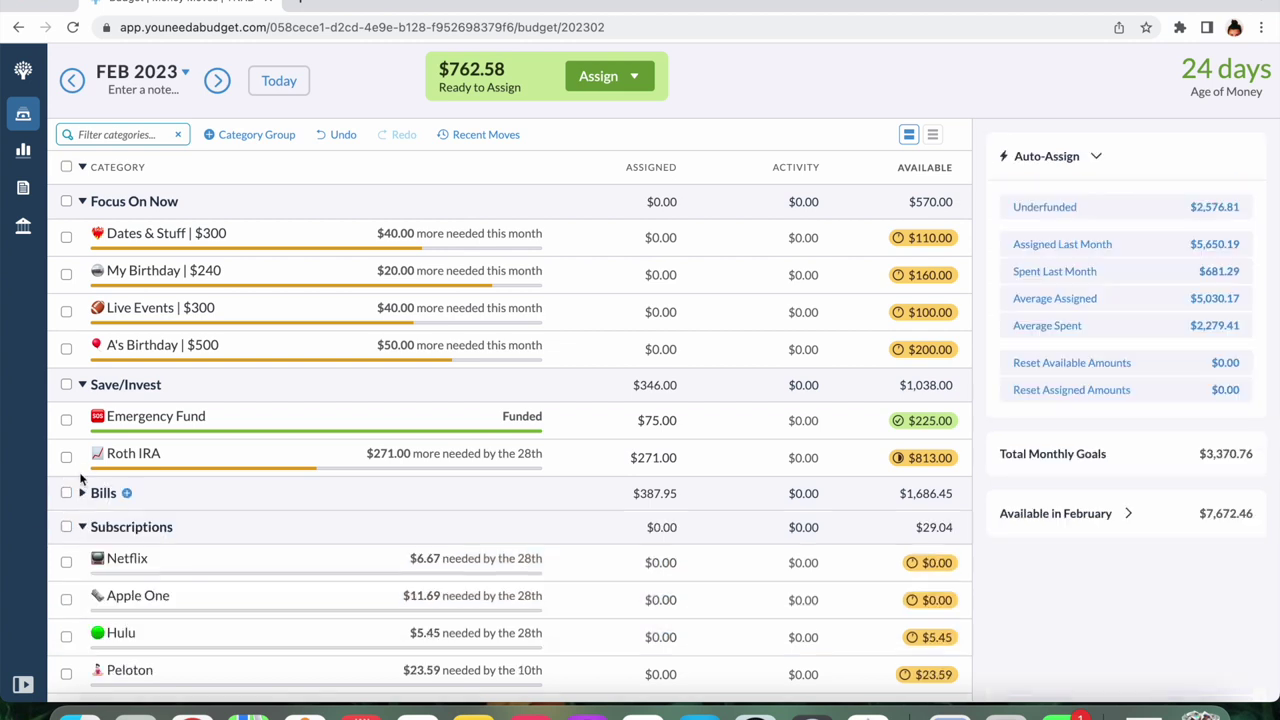
{"action": "left_click", "coordinate": [82, 385]}
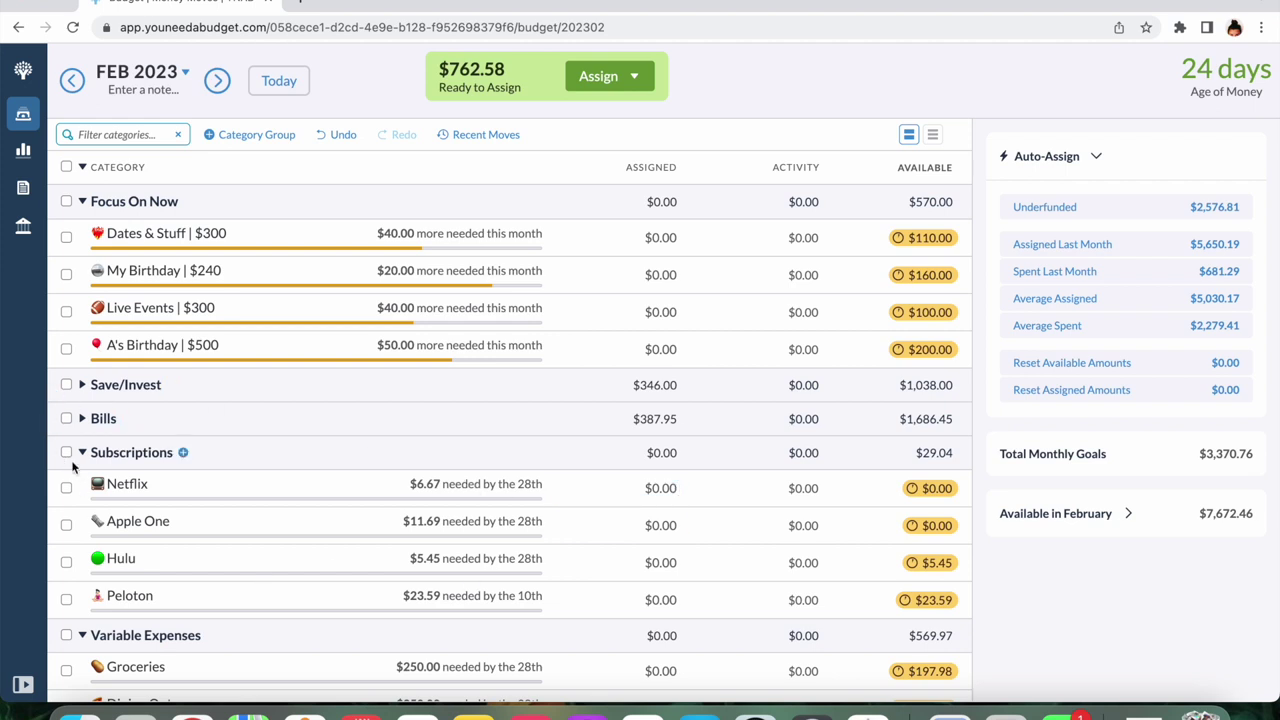
Fund all four Subscriptions categories with their underfunded amounts, and collapse the group
{"action": "left_click", "coordinate": [66, 452]}
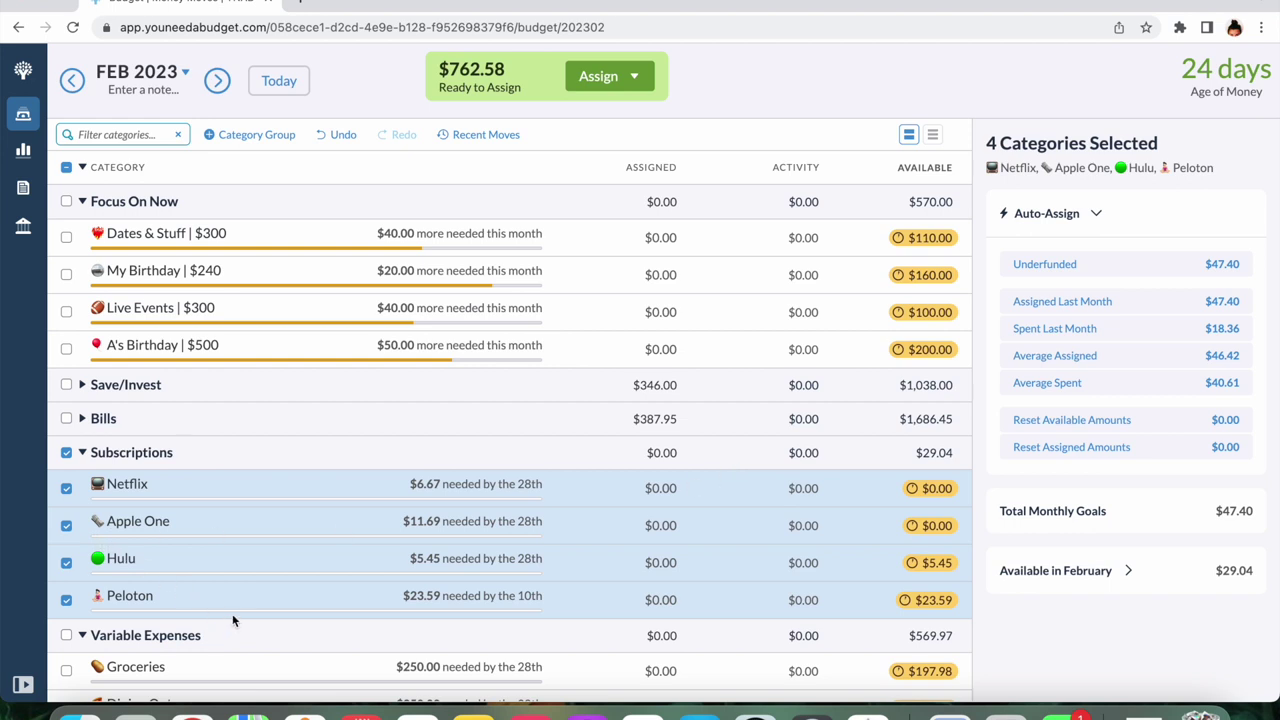
{"action": "left_click", "coordinate": [1190, 266]}
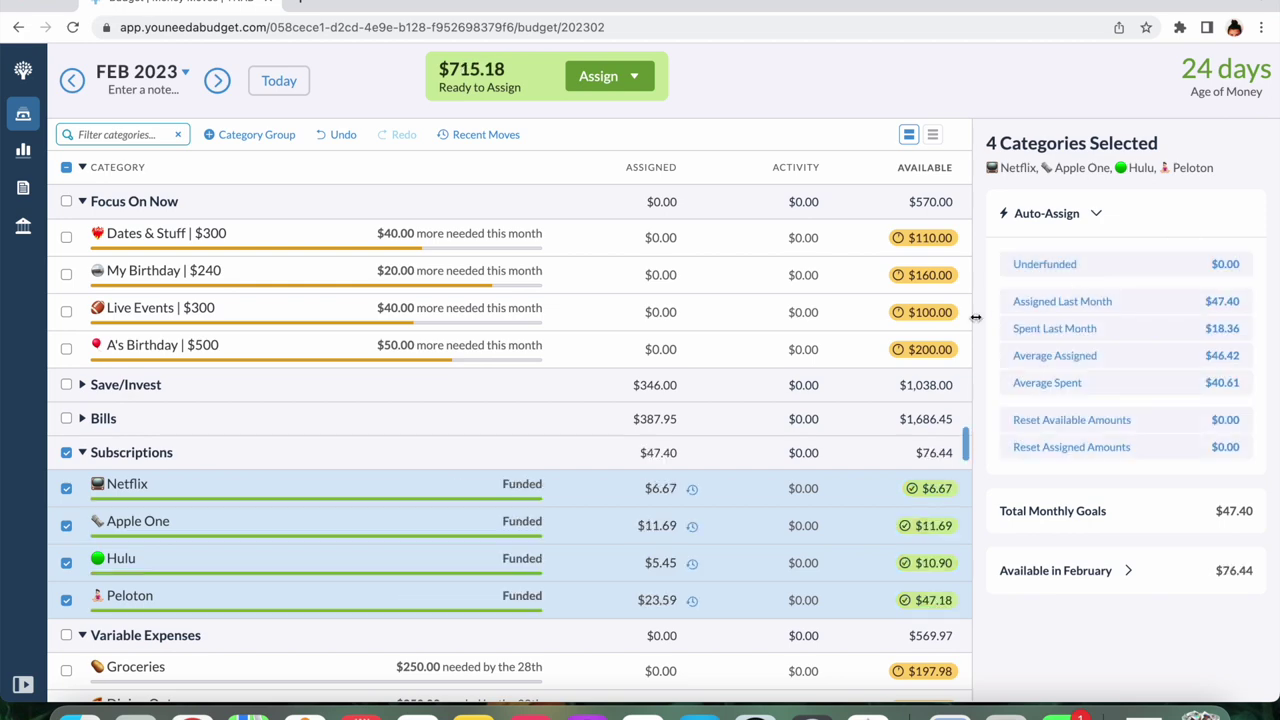
{"action": "left_click", "coordinate": [66, 452]}
{"action": "left_click", "coordinate": [82, 452]}
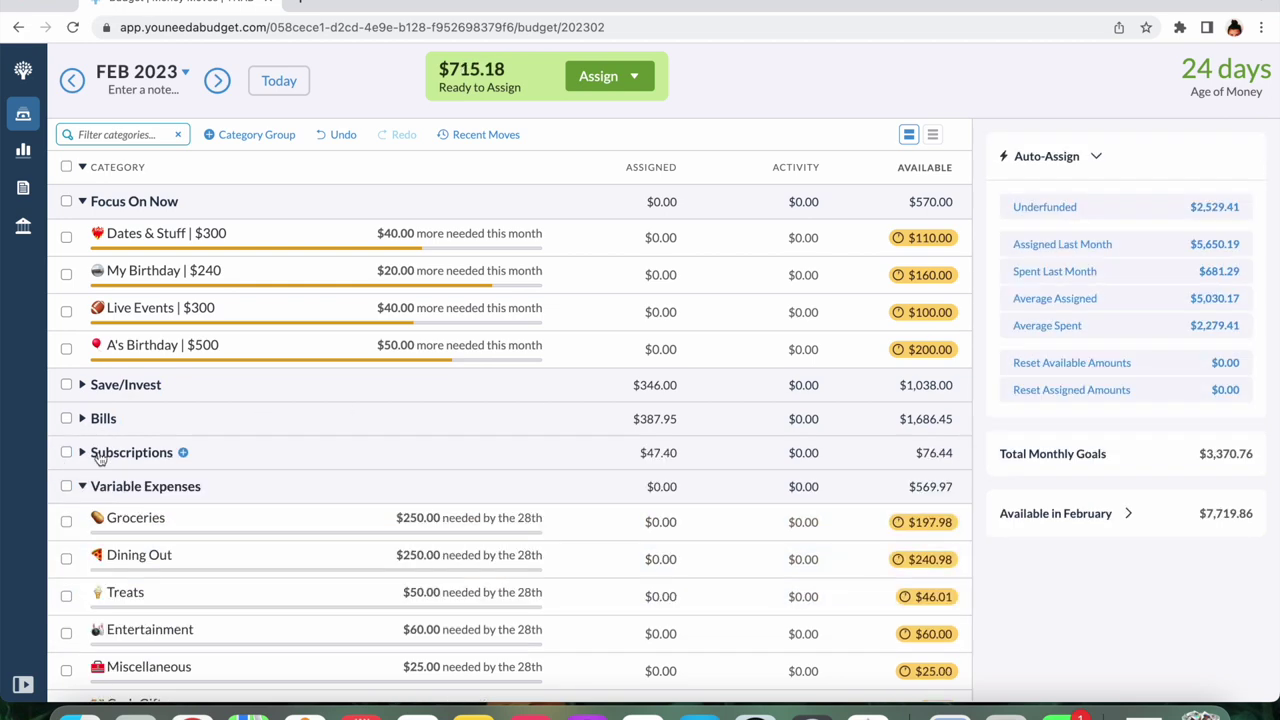
Check the funding needed for the whole Variable Expenses group, clear the selection, and collapse the group
{"action": "scroll", "coordinate": [110, 465], "scroll_direction": "down", "scroll_amount": 3}
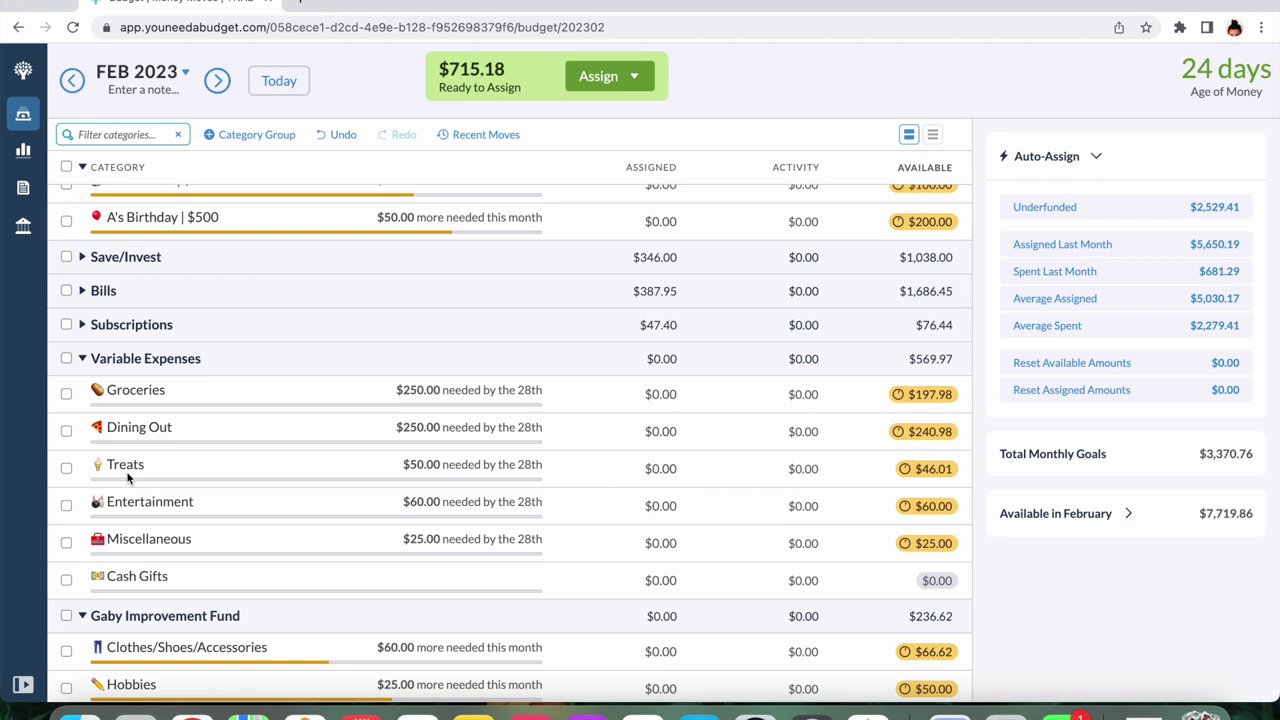
{"action": "left_click", "coordinate": [66, 359]}
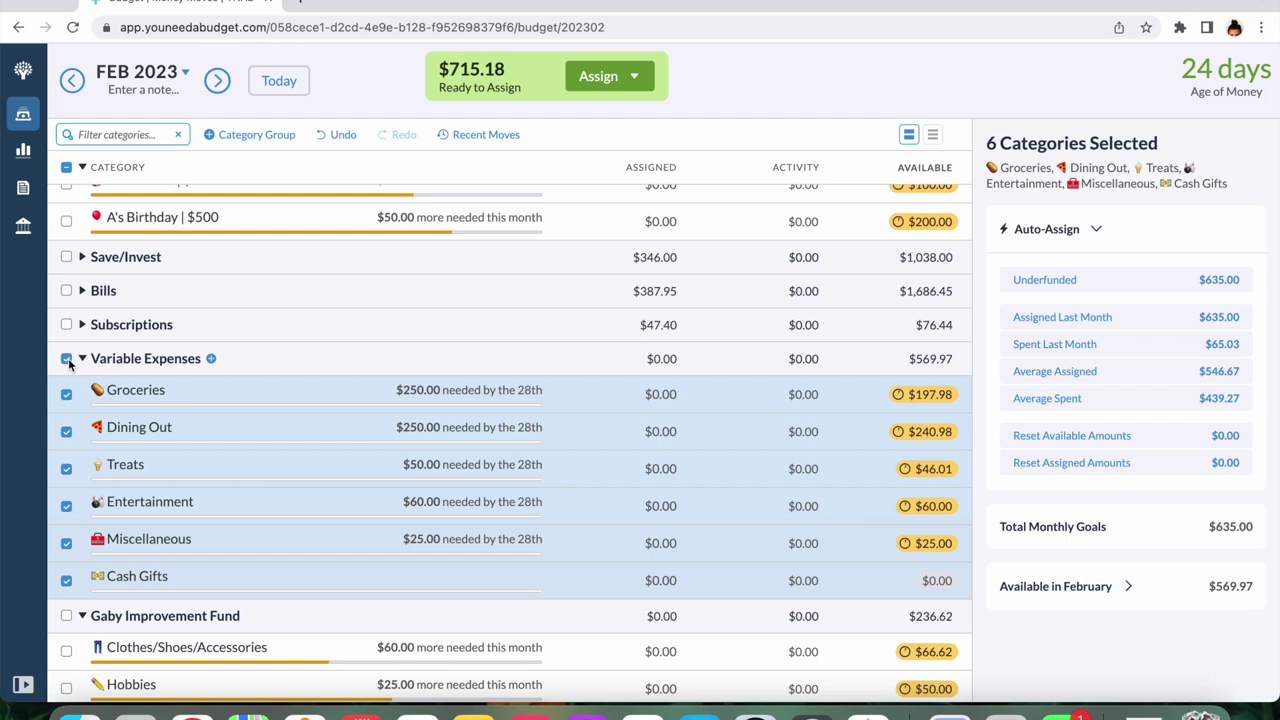
{"action": "left_click", "coordinate": [66, 359]}
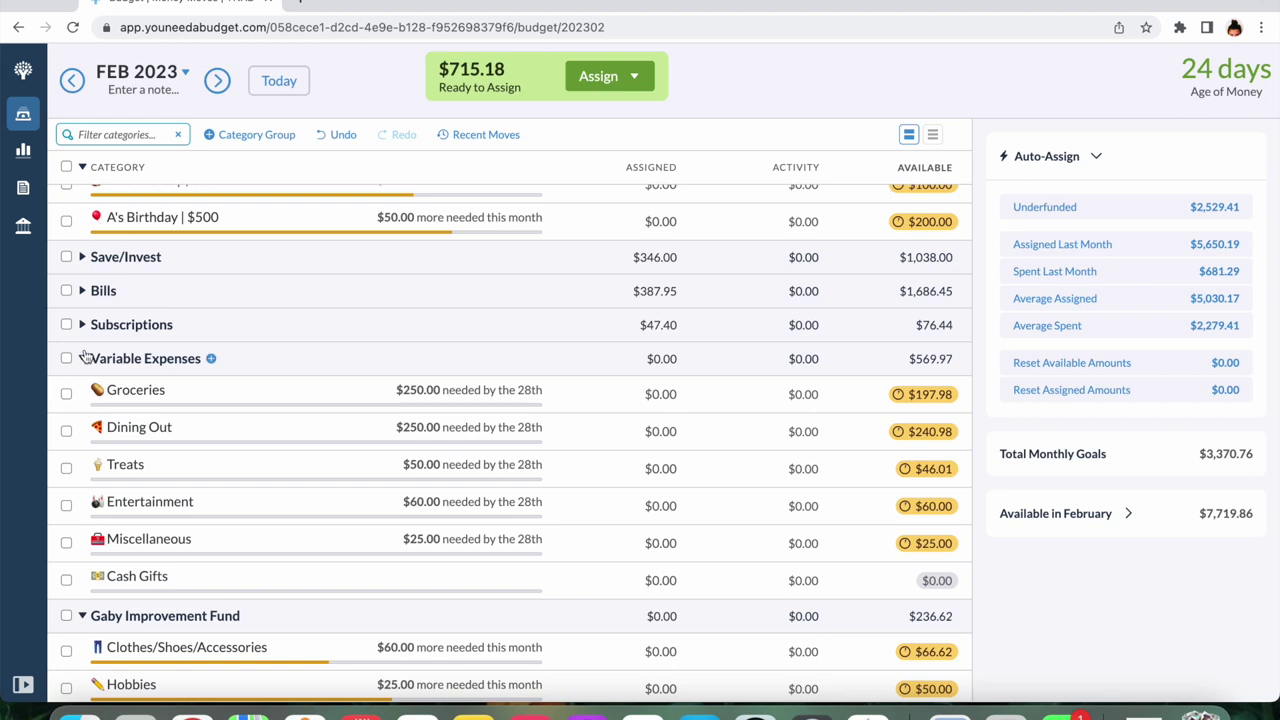
{"action": "left_click", "coordinate": [82, 359]}
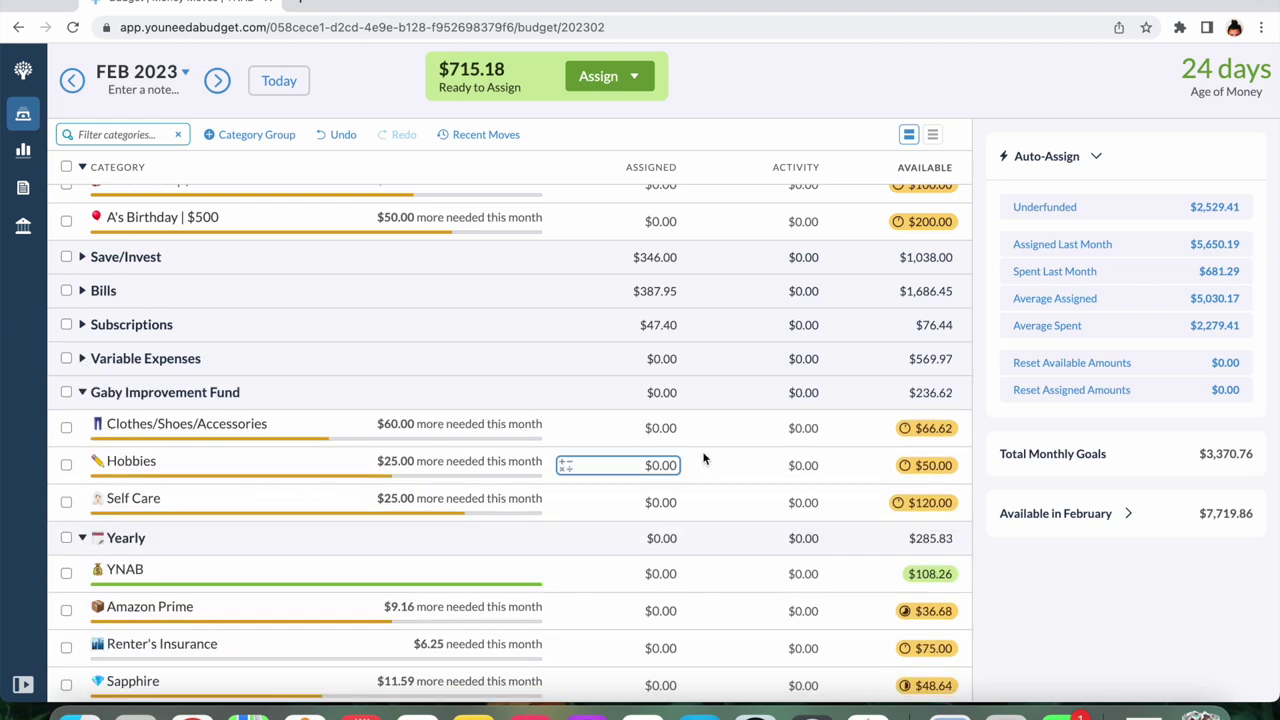
Assign $60 to Clothes/Shoes/Accessories, $25 to Hobbies, and $25 to Self Care in the February improvement fund group
{"action": "left_click", "coordinate": [669, 429]}
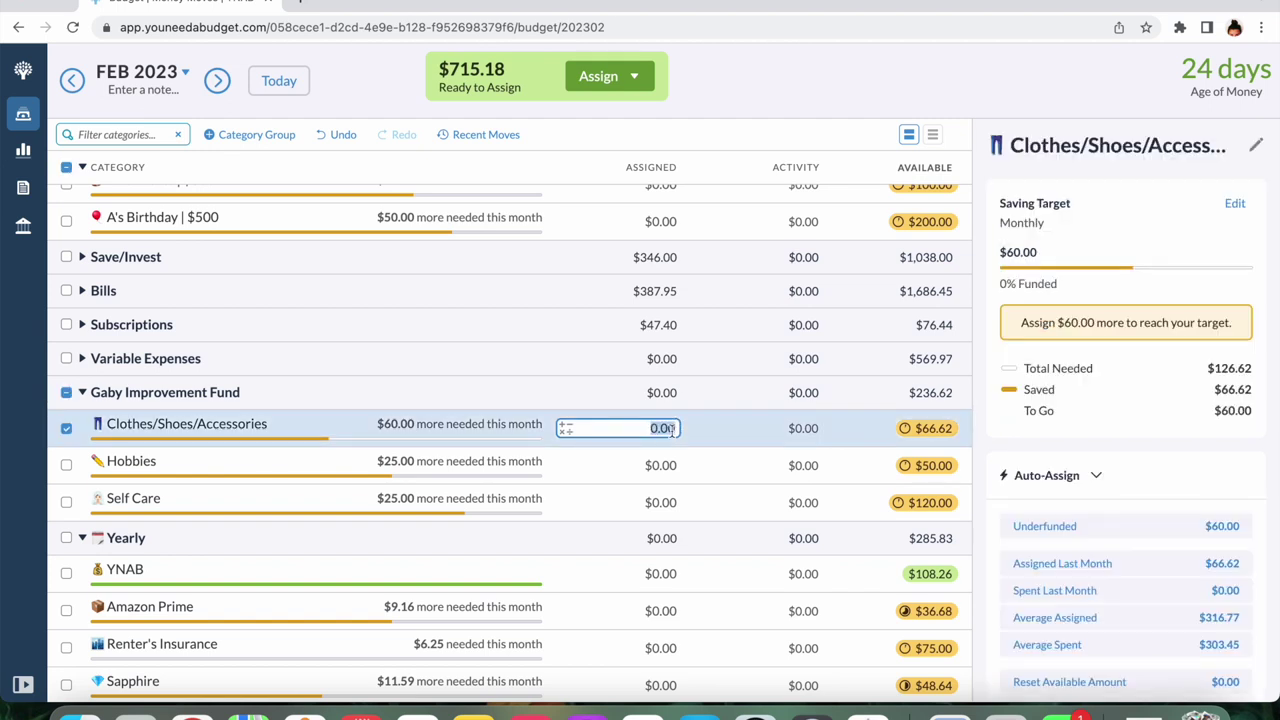
{"action": "type", "text": "60"}
{"action": "key", "text": "Return"}
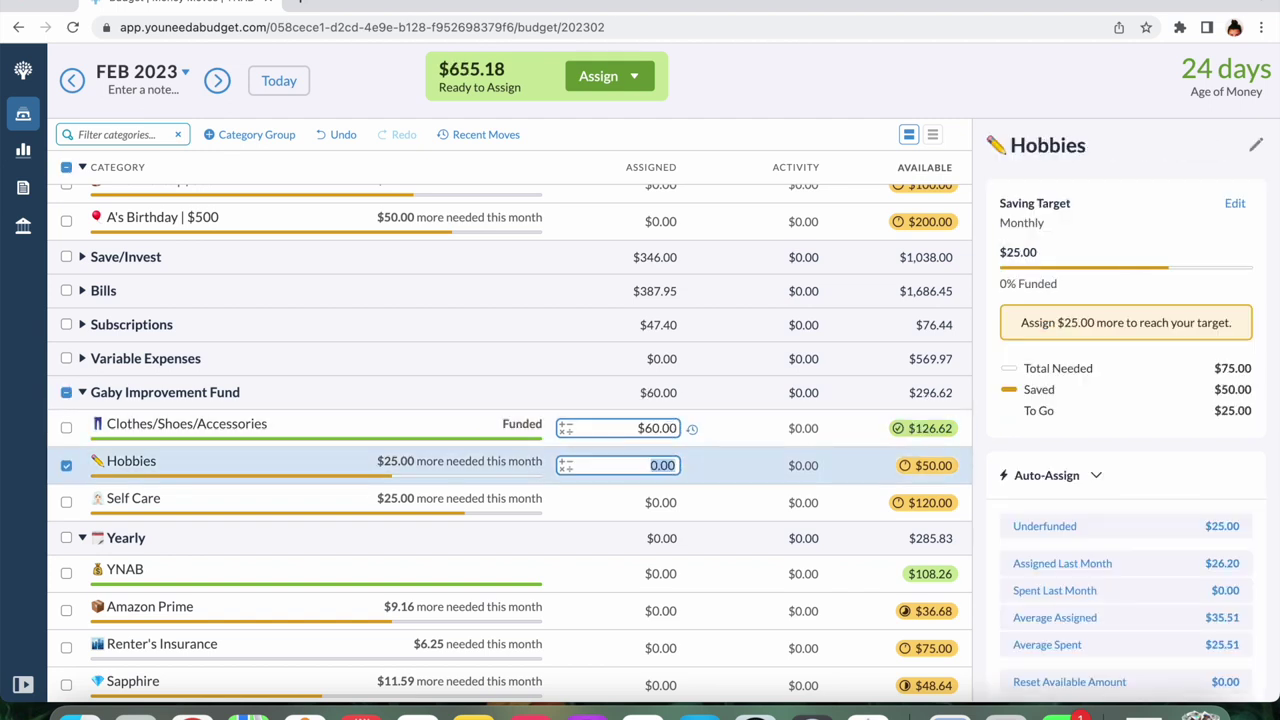
{"action": "type", "text": "25"}
{"action": "key", "text": "Return"}
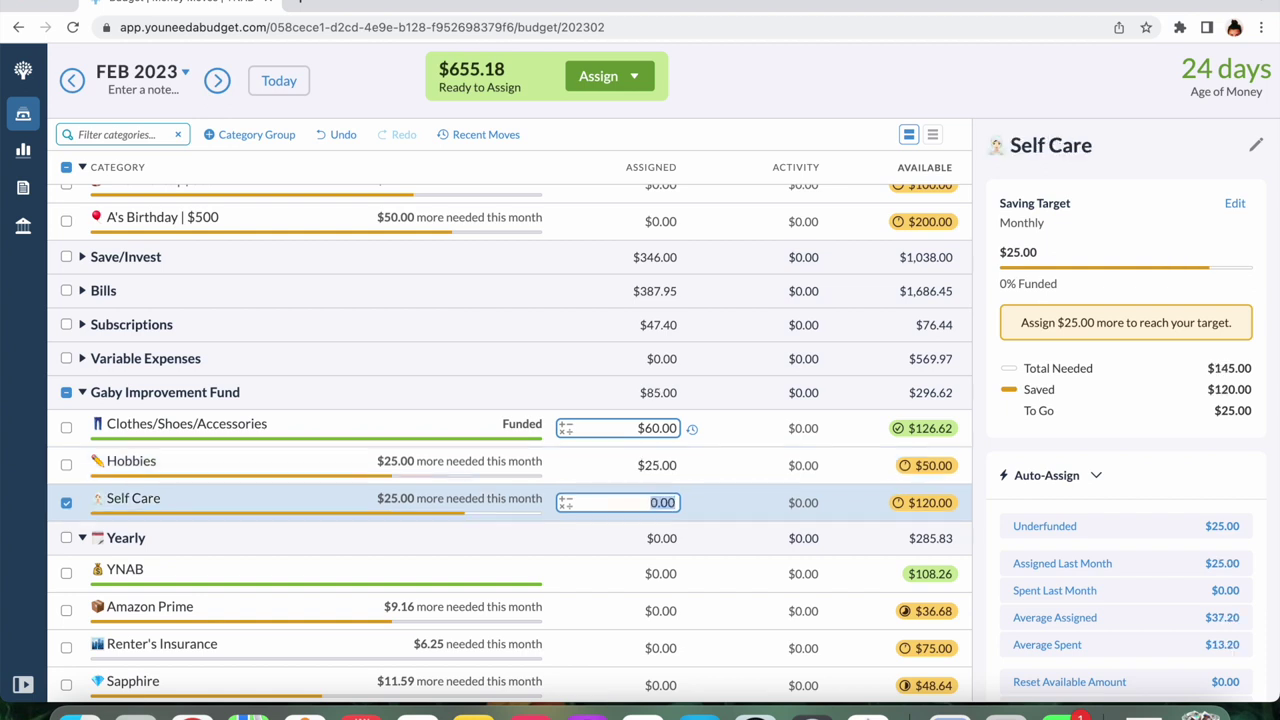
{"action": "type", "text": "25"}
{"action": "key", "text": "Return"}
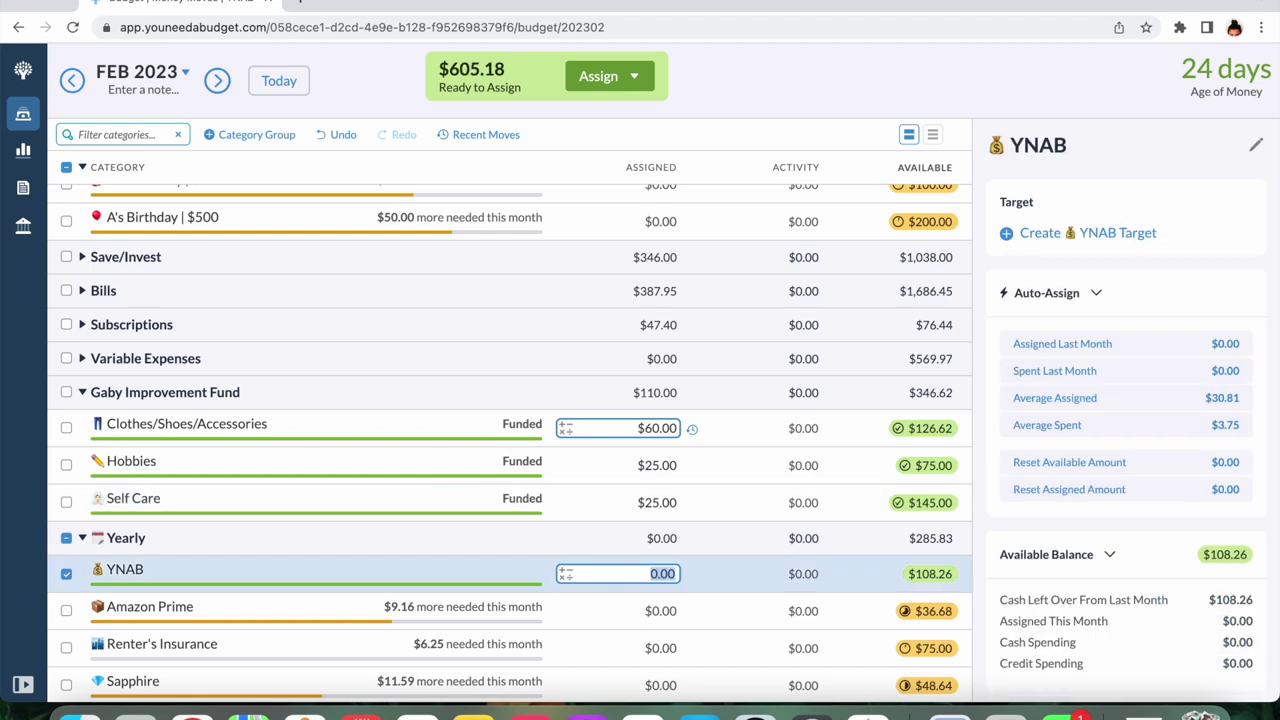
Fund the whole Yearly group with its underfunded amounts, and clear the selection
{"action": "key", "text": "Return"}
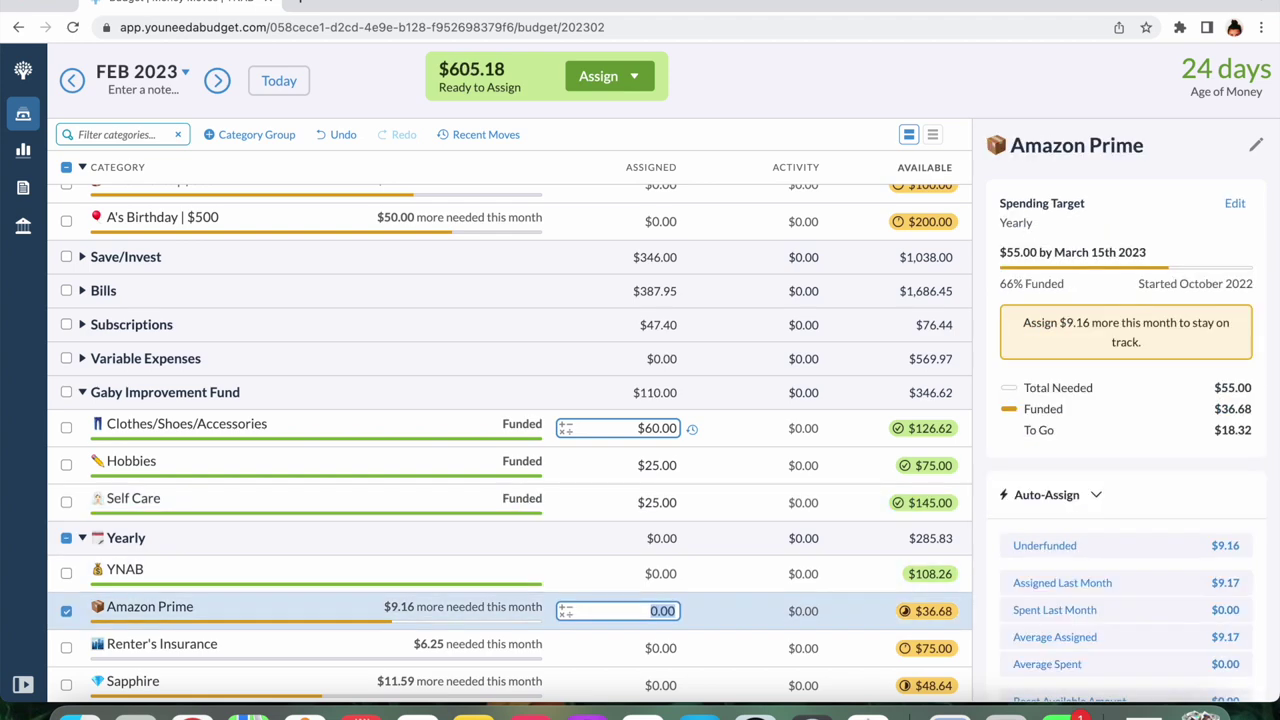
{"action": "scroll", "coordinate": [62, 346], "scroll_direction": "down", "scroll_amount": 3}
{"action": "left_click", "coordinate": [66, 347]}
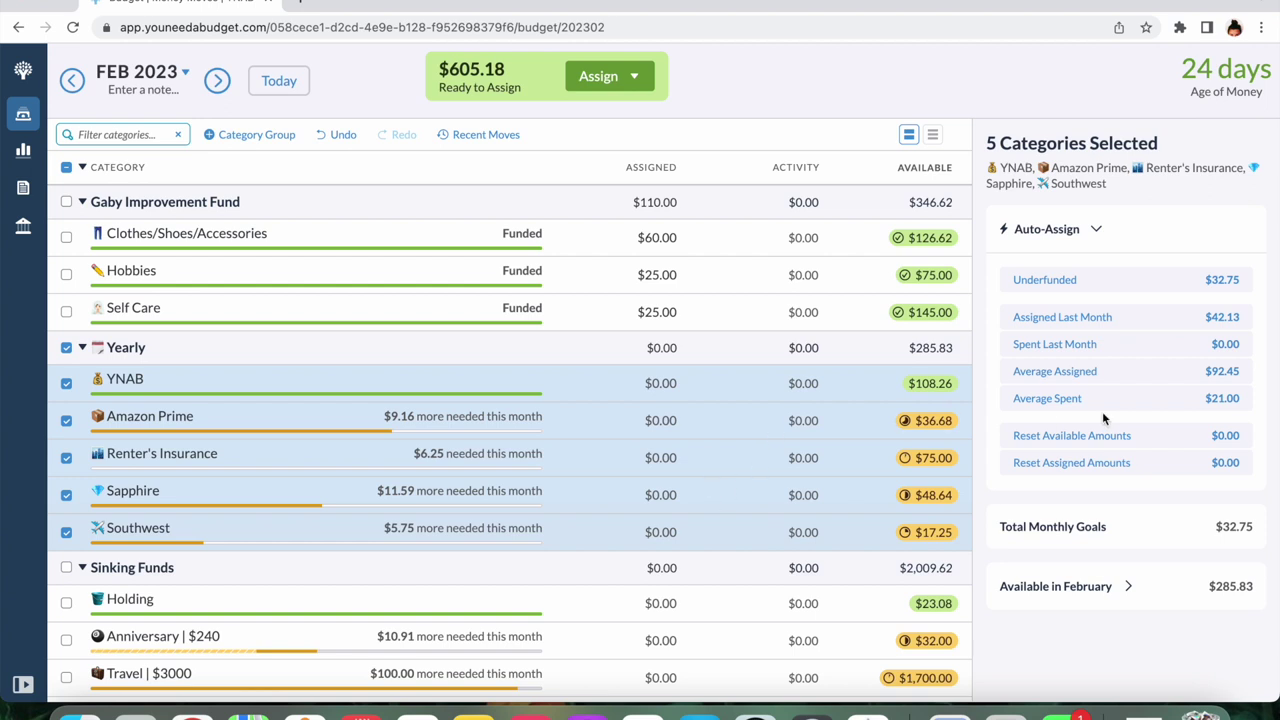
{"action": "left_click", "coordinate": [1225, 280]}
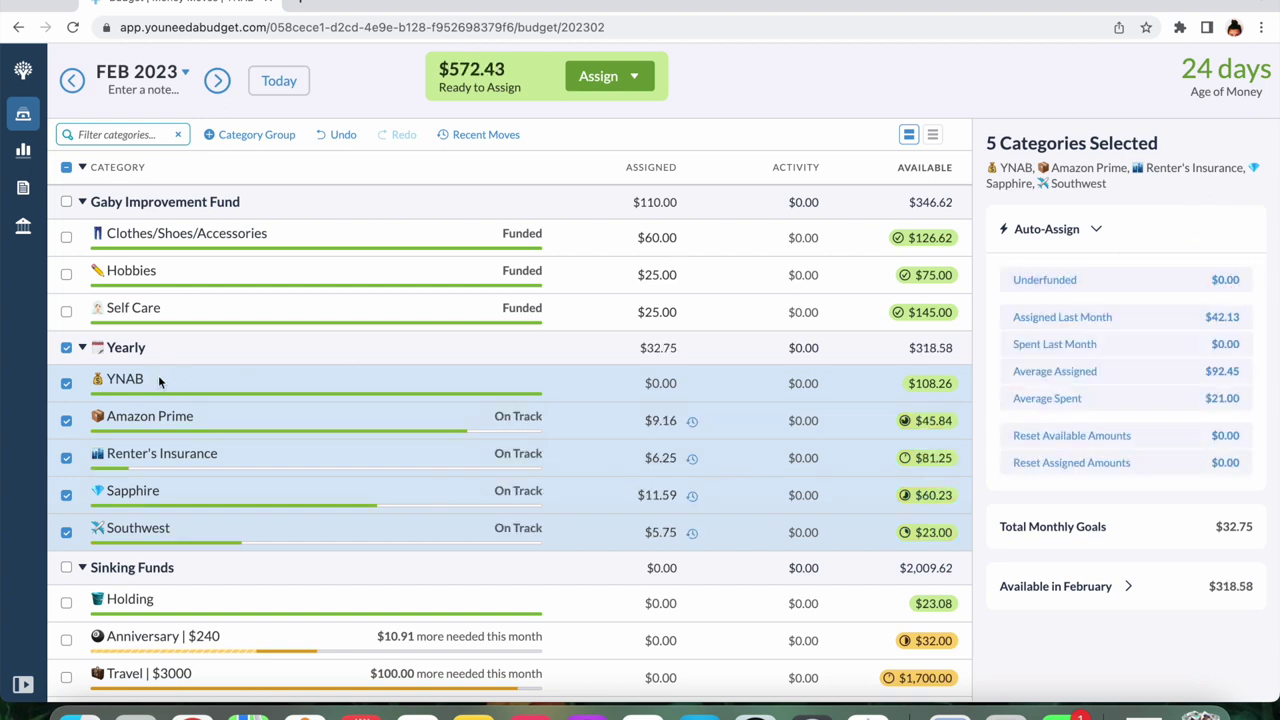
{"action": "left_click", "coordinate": [66, 347]}
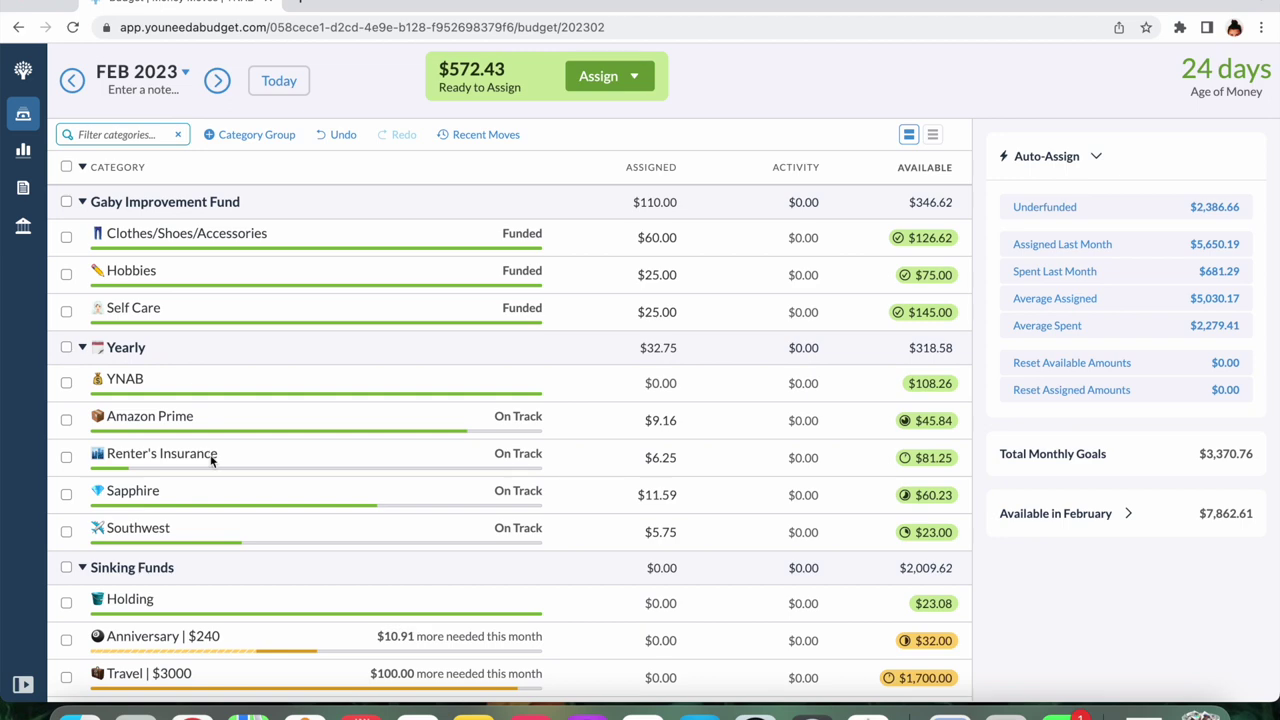
Check the Anniversary category's target in Sinking Funds and assign $20 to it
{"action": "scroll", "coordinate": [210, 454], "scroll_direction": "down", "scroll_amount": 5}
{"action": "scroll", "coordinate": [210, 454], "scroll_direction": "down", "scroll_amount": 2}
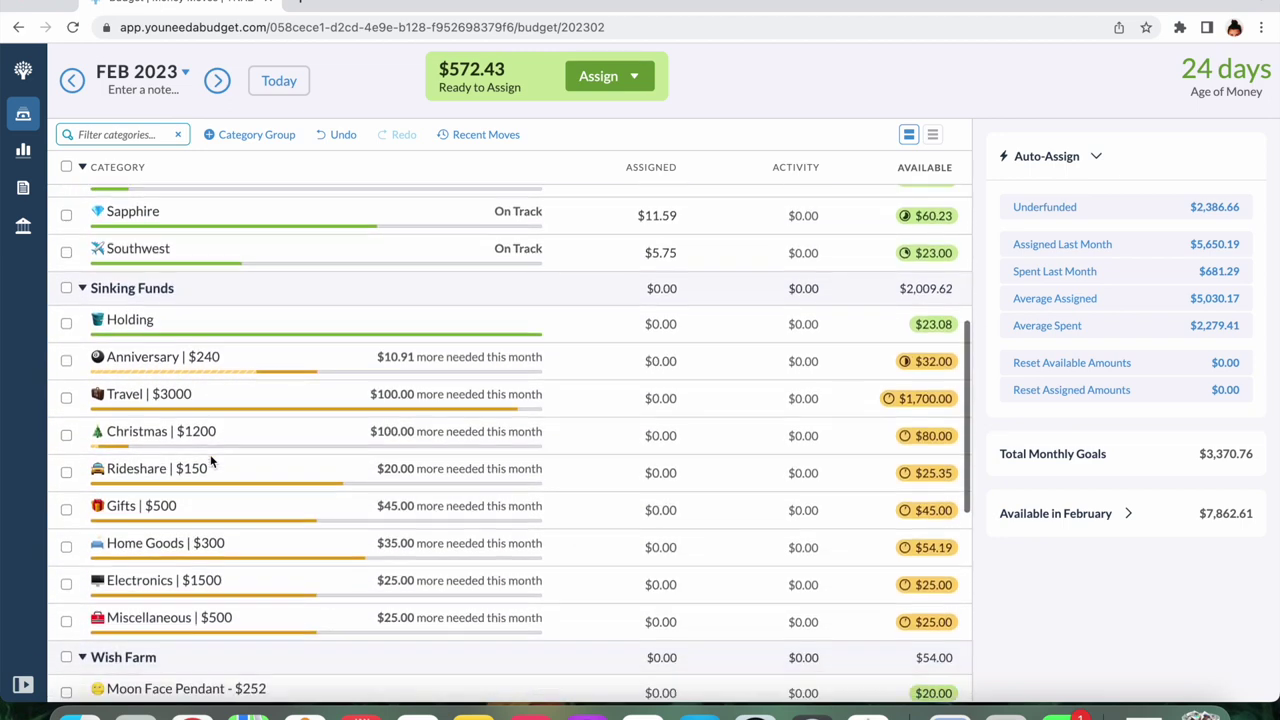
{"action": "left_click", "coordinate": [660, 326]}
{"action": "left_click", "coordinate": [670, 328]}
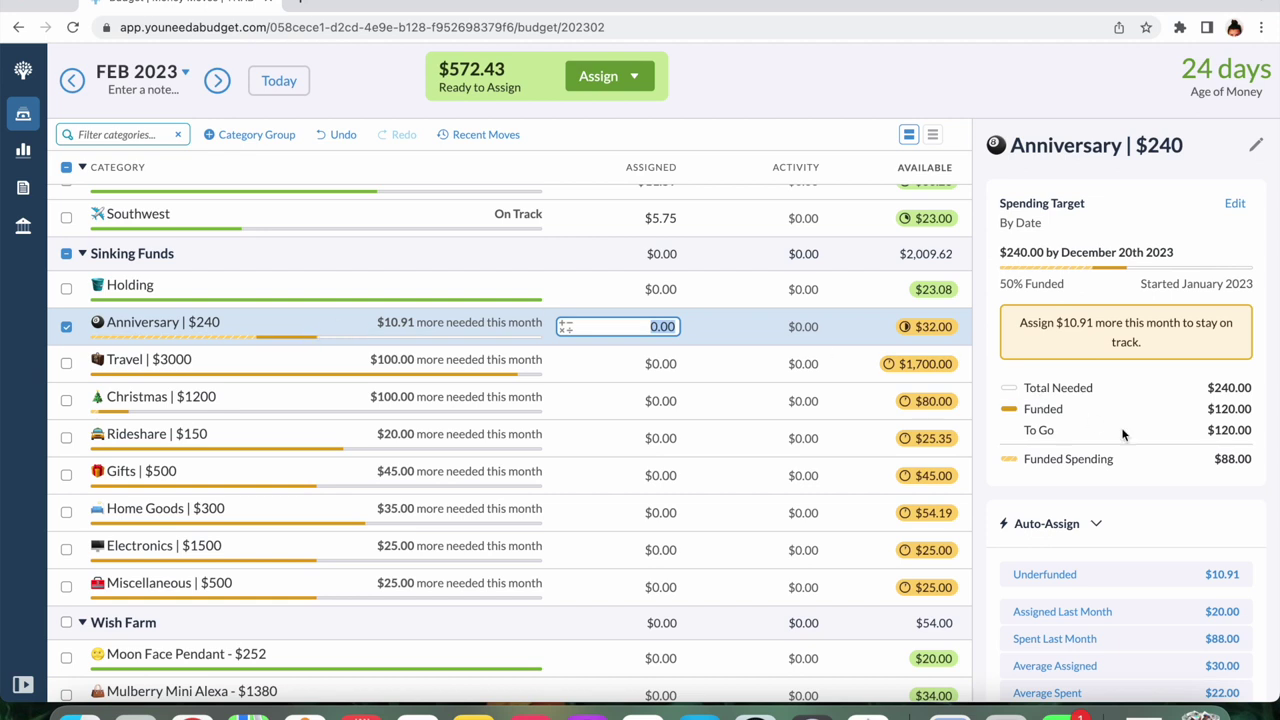
{"action": "scroll", "coordinate": [1122, 433], "scroll_direction": "down", "scroll_amount": 1}
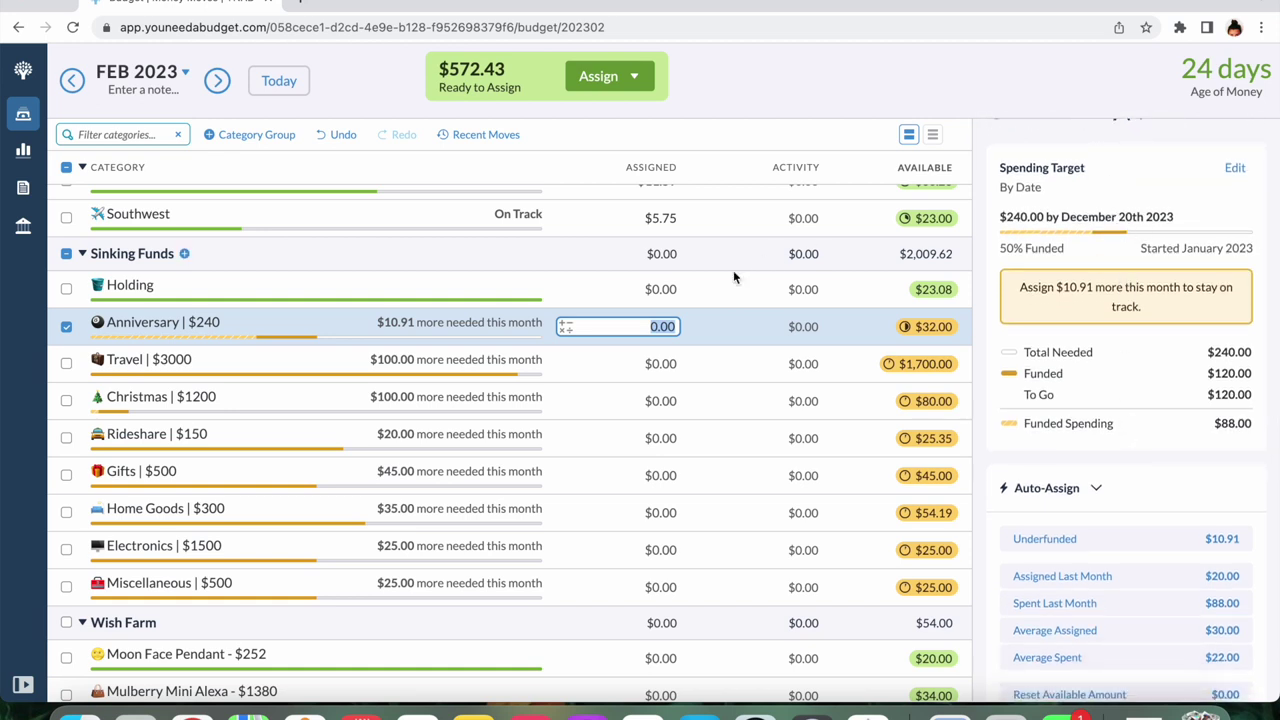
{"action": "left_click", "coordinate": [67, 327]}
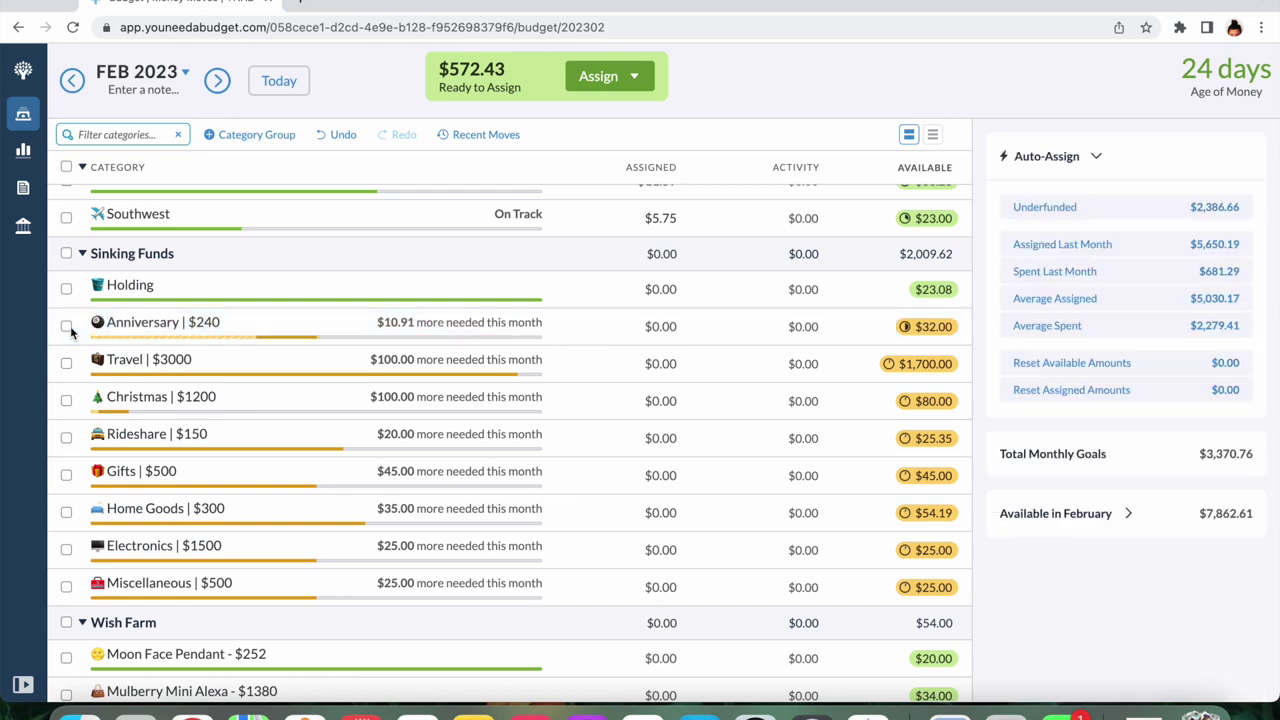
{"action": "left_click", "coordinate": [667, 328]}
{"action": "type", "text": "20"}
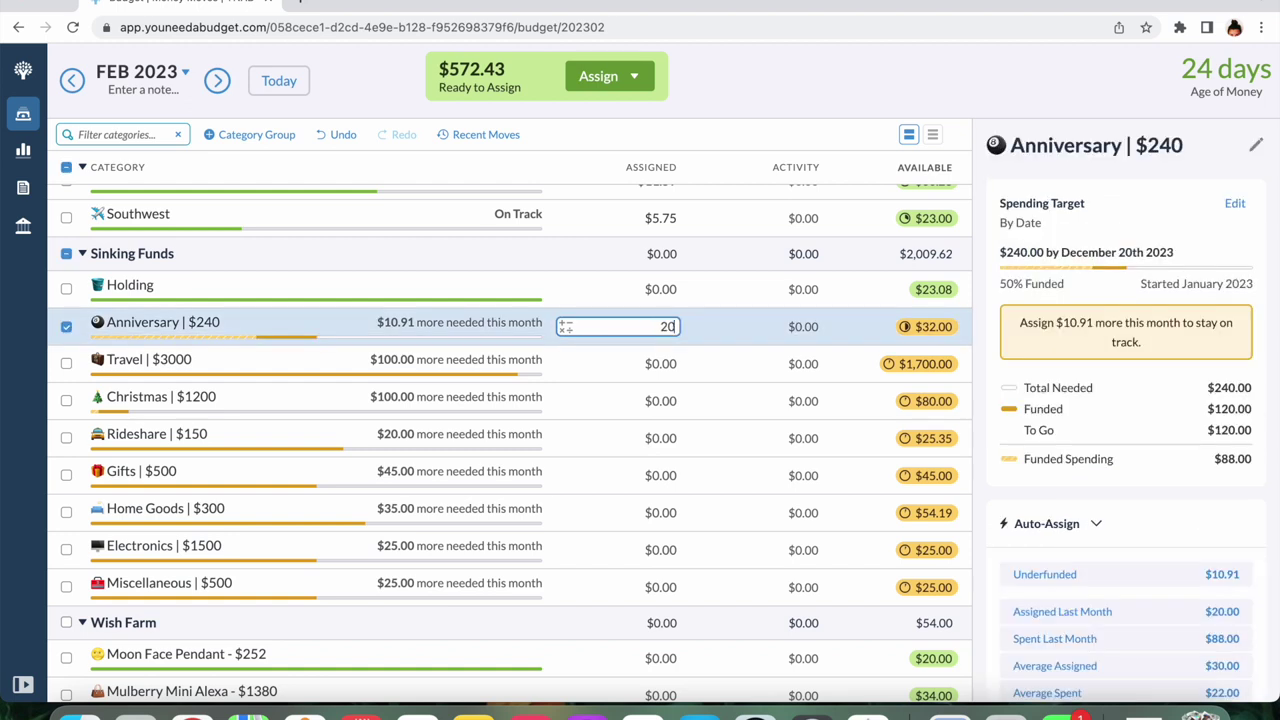
{"action": "key", "text": "Return"}
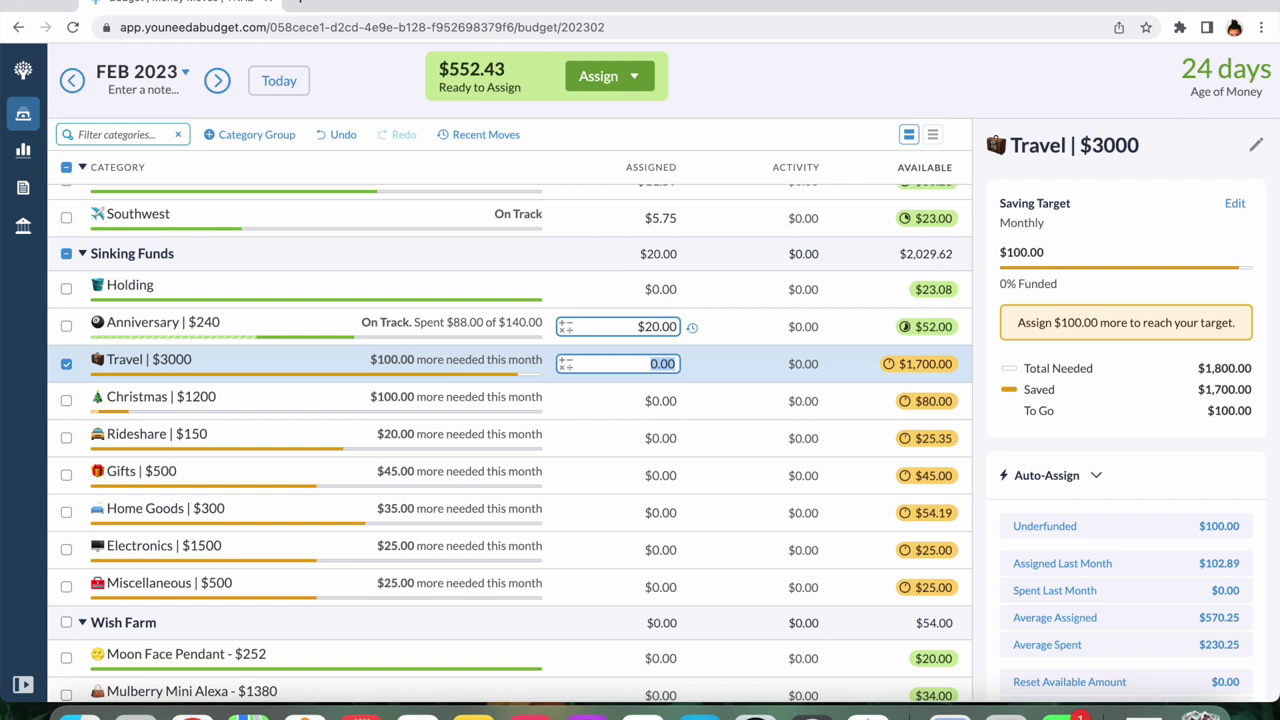
Skip Travel and Christmas, and assign $20 to Rideshare, $45 to Gifts, and $35 to Home Goods
{"action": "key", "text": "Return"}
{"action": "key", "text": "Return"}
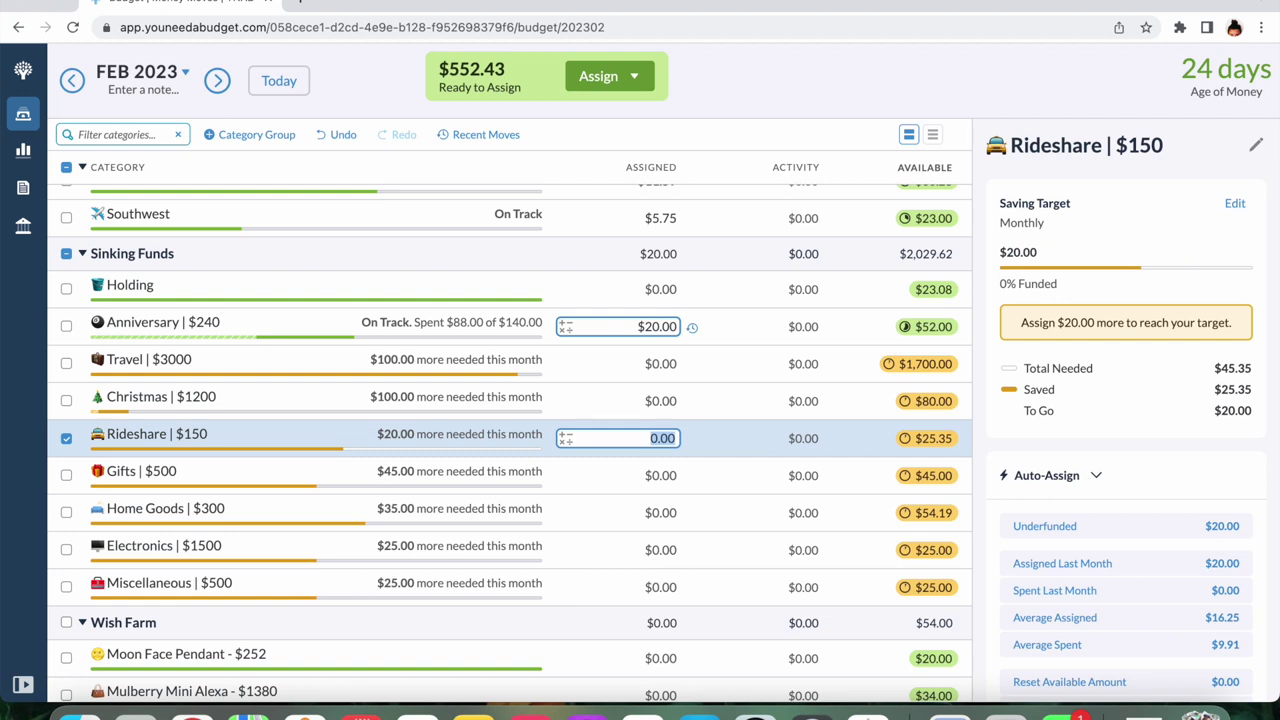
{"action": "type", "text": "20"}
{"action": "key", "text": "Return"}
{"action": "type", "text": "45"}
{"action": "key", "text": "Return"}
{"action": "type", "text": "35"}
{"action": "key", "text": "Return"}
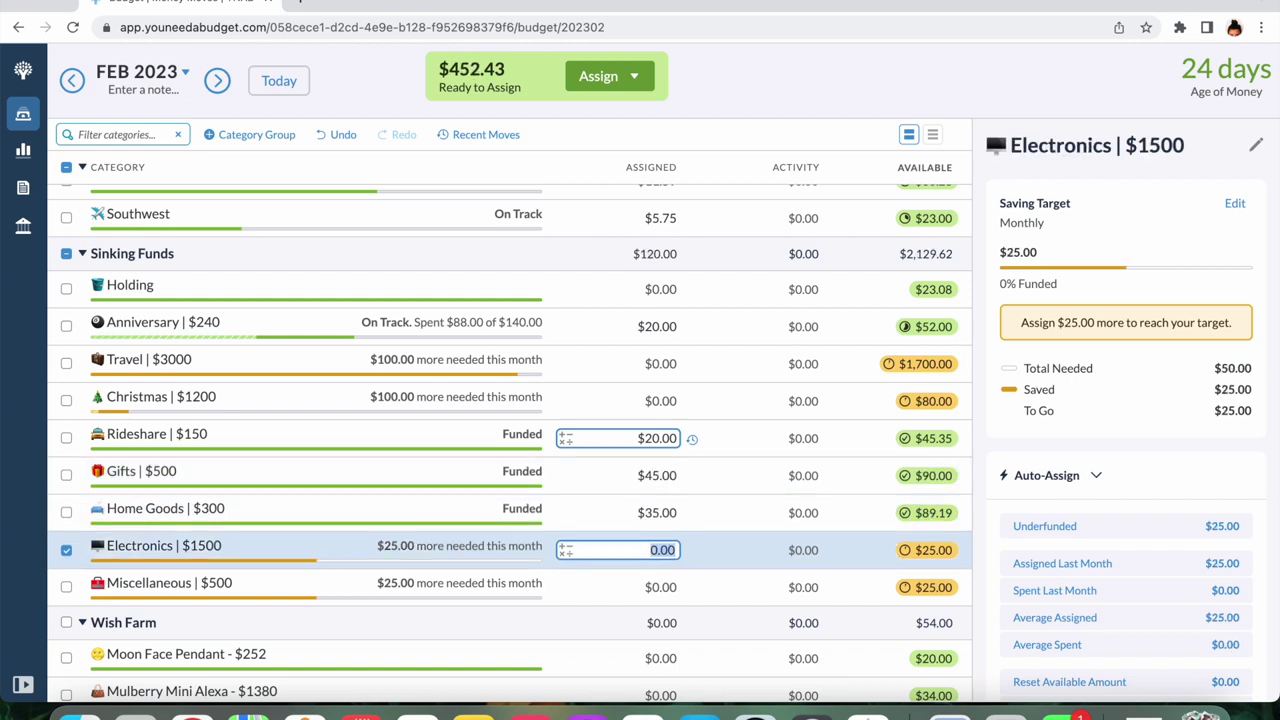
Assign $25 each to Electronics and Miscellaneous in the Sinking Funds group
{"action": "type", "text": "25"}
{"action": "key", "text": "Return"}
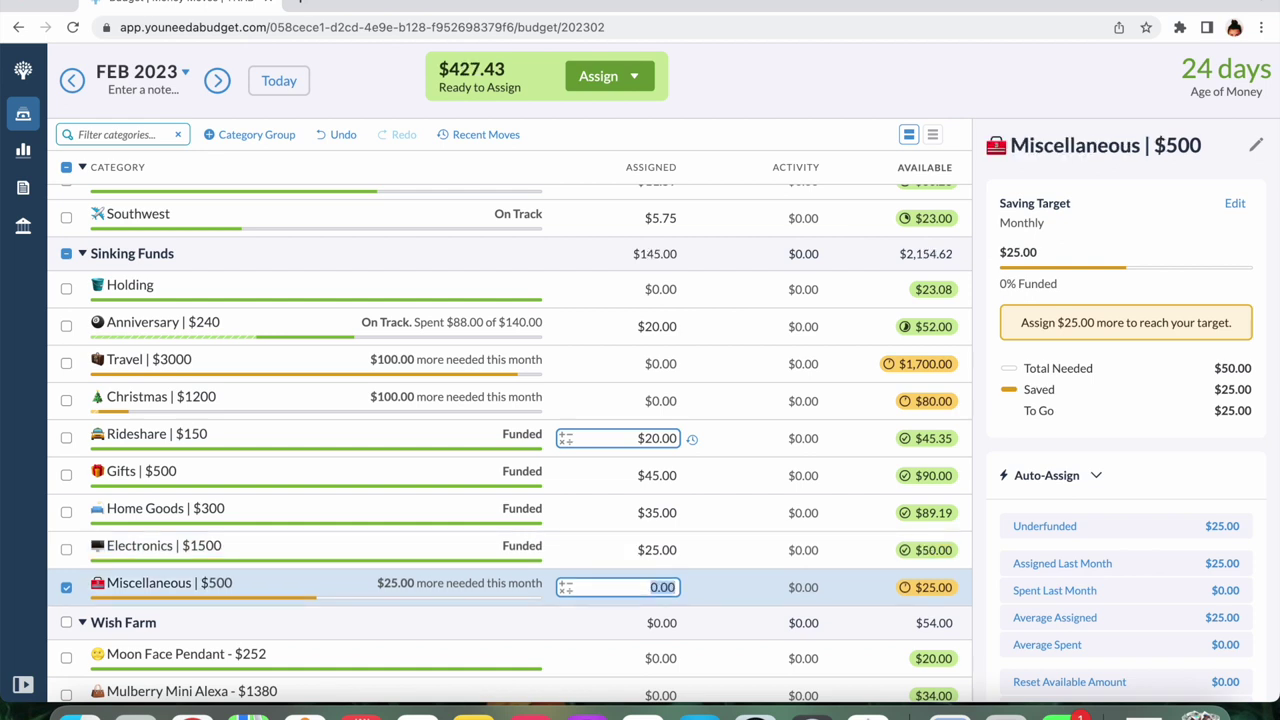
{"action": "type", "text": "25"}
{"action": "left_click", "coordinate": [620, 550]}
{"action": "key", "text": "Return"}
Leave the Wish Farm and Wishlist categories unassigned, and collapse the Credit Card Payments and Wishlist groups
{"action": "key", "text": "Return"}
{"action": "key", "text": "Return"}
{"action": "key", "text": "Return"}
{"action": "key", "text": "Return"}
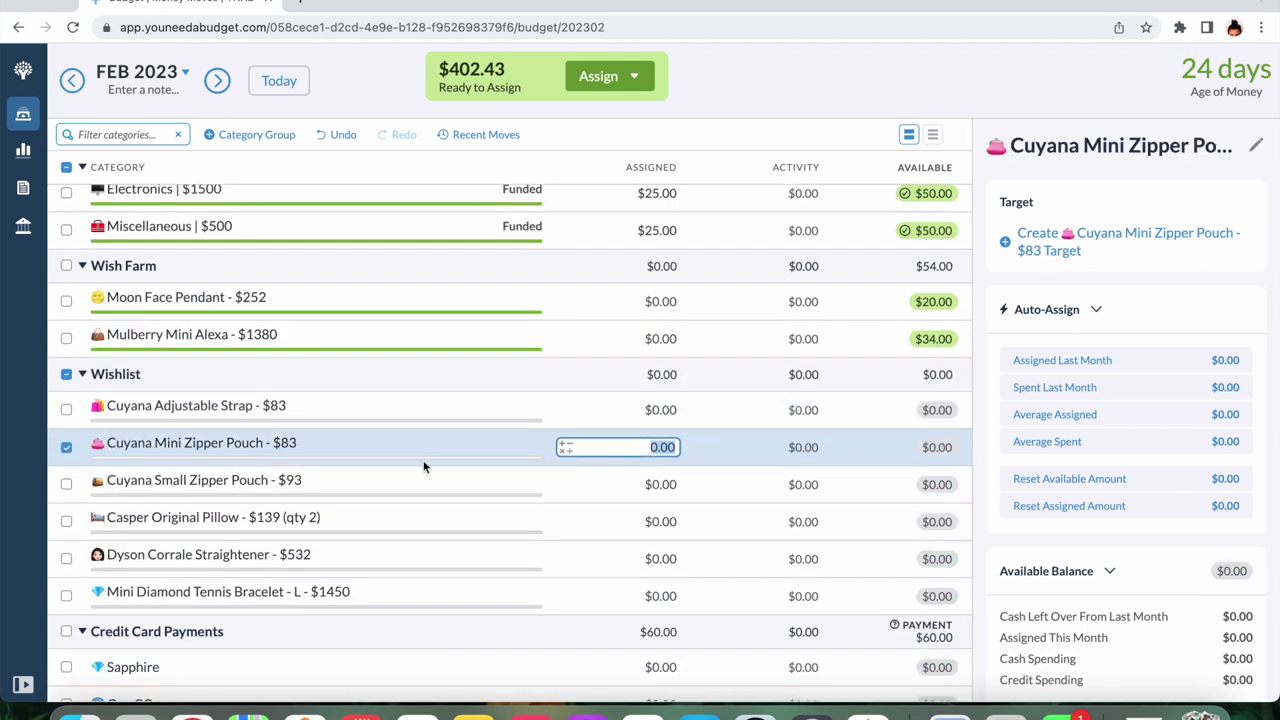
{"action": "left_click", "coordinate": [83, 632]}
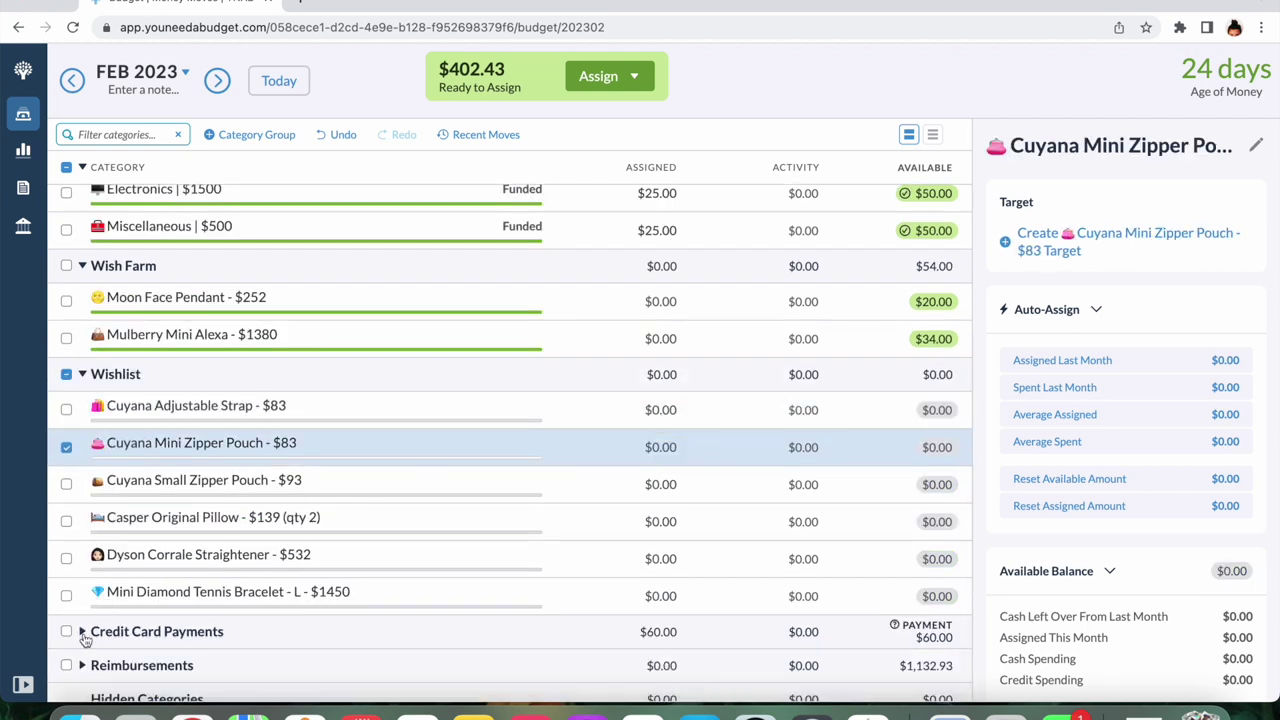
{"action": "scroll", "coordinate": [100, 676], "scroll_direction": "down", "scroll_amount": 1}
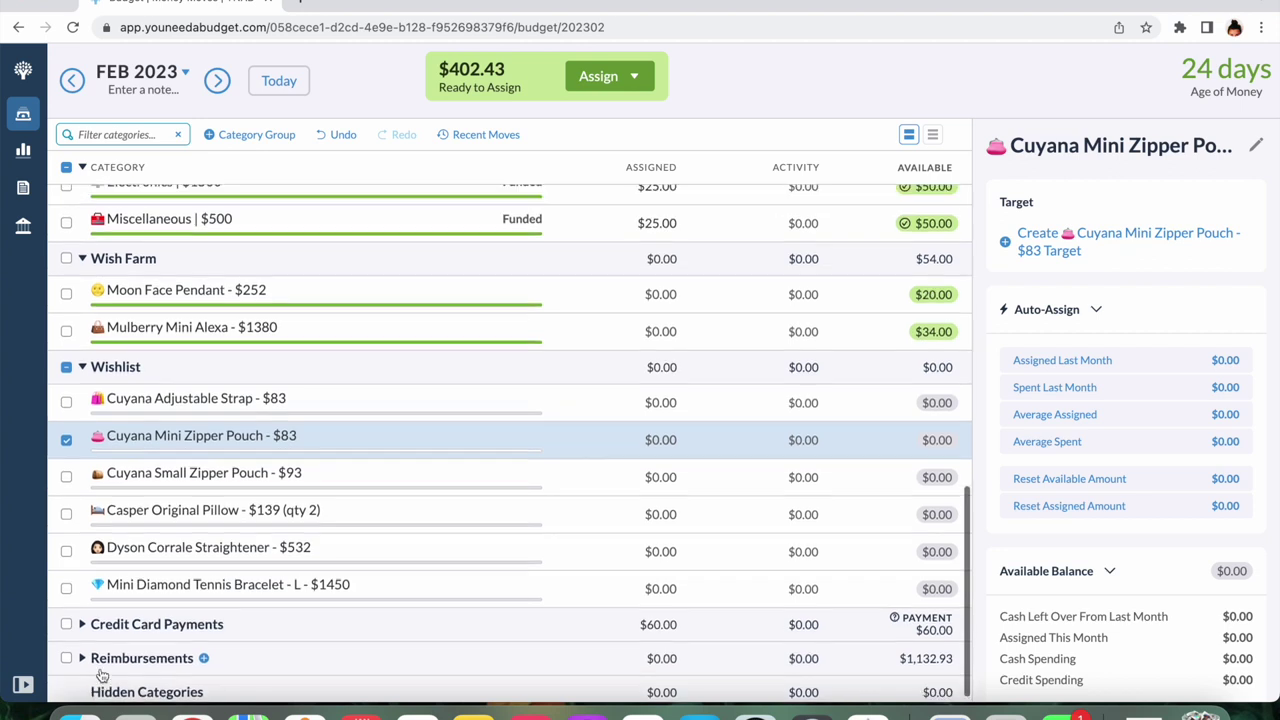
{"action": "scroll", "coordinate": [100, 676], "scroll_direction": "up", "scroll_amount": 3}
{"action": "left_click", "coordinate": [67, 510]}
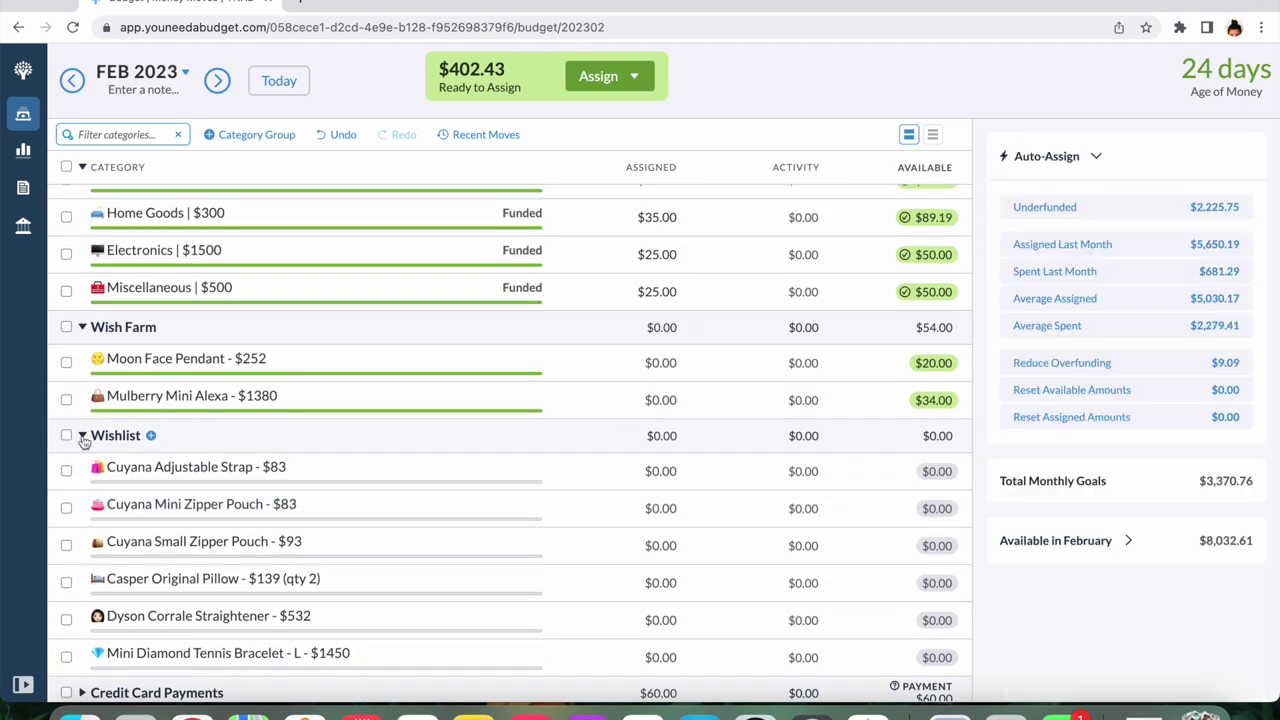
{"action": "left_click", "coordinate": [82, 435]}
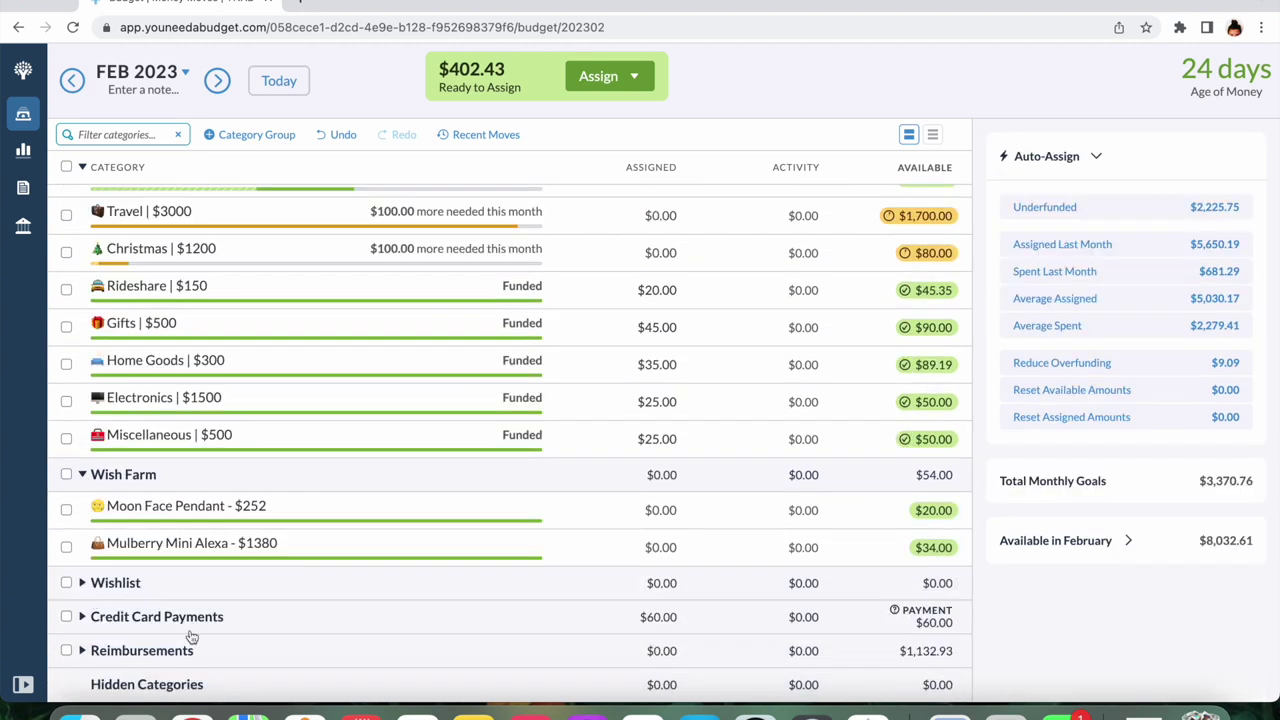
Assign $2.43 to the Holding category in Sinking Funds and deselect it
{"action": "scroll", "coordinate": [192, 637], "scroll_direction": "up", "scroll_amount": 3}
{"action": "left_click", "coordinate": [664, 256]}
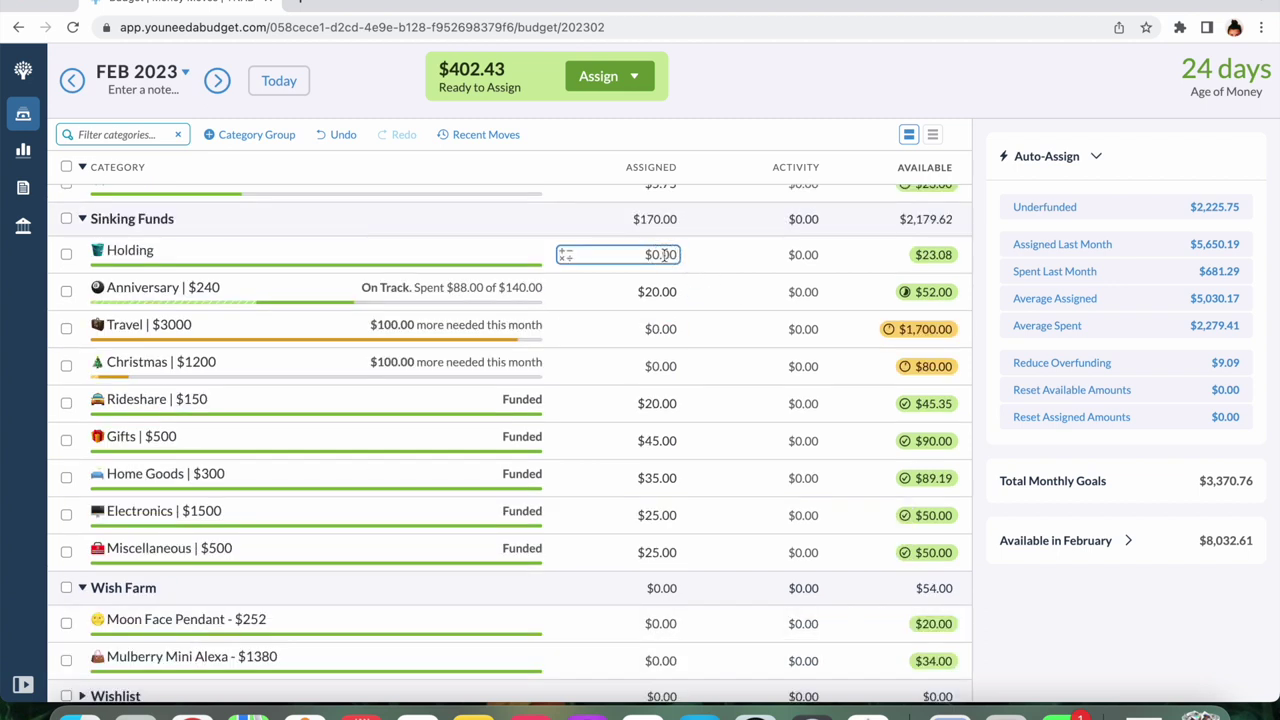
{"action": "type", "text": "2.43"}
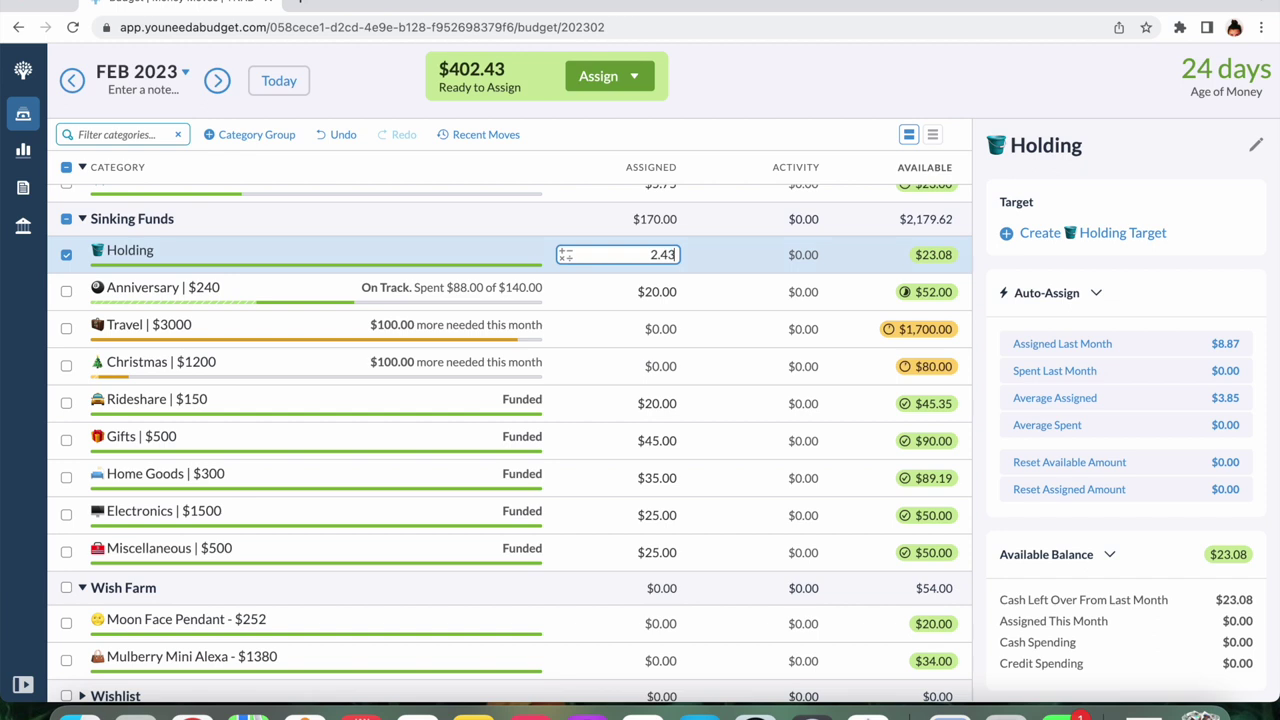
{"action": "key", "text": "Return"}
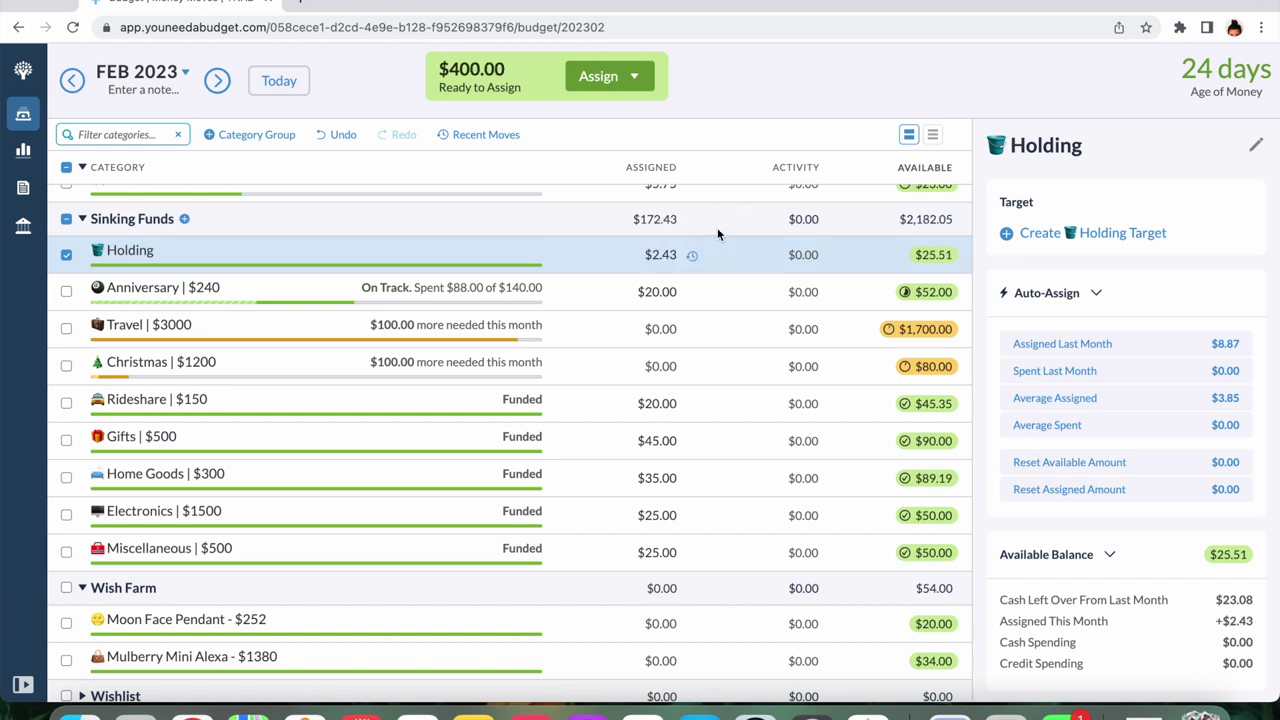
{"action": "scroll", "coordinate": [717, 227], "scroll_direction": "up", "scroll_amount": 1}
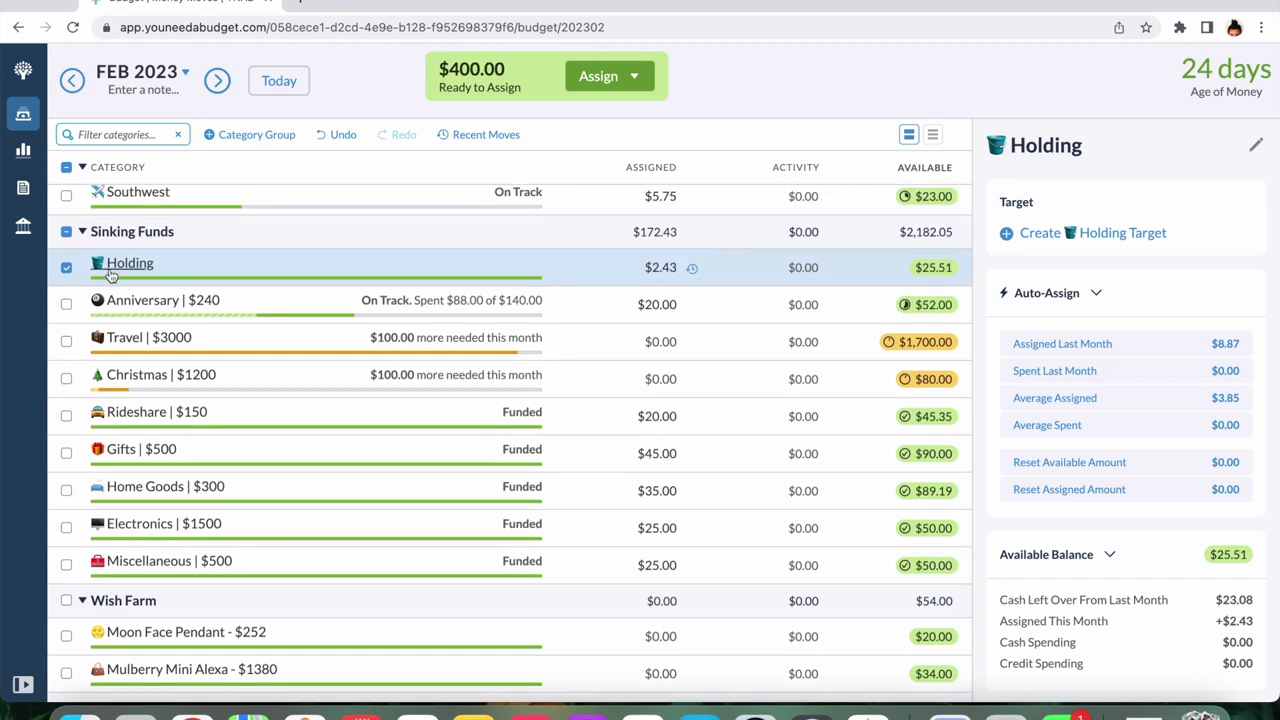
{"action": "left_click", "coordinate": [66, 267]}
In the Focus On Now group, assign $40 to Dates & Stuff and $20 to My Birthday
{"action": "scroll", "coordinate": [285, 421], "scroll_direction": "up", "scroll_amount": 1}
{"action": "scroll", "coordinate": [285, 421], "scroll_direction": "up", "scroll_amount": 3}
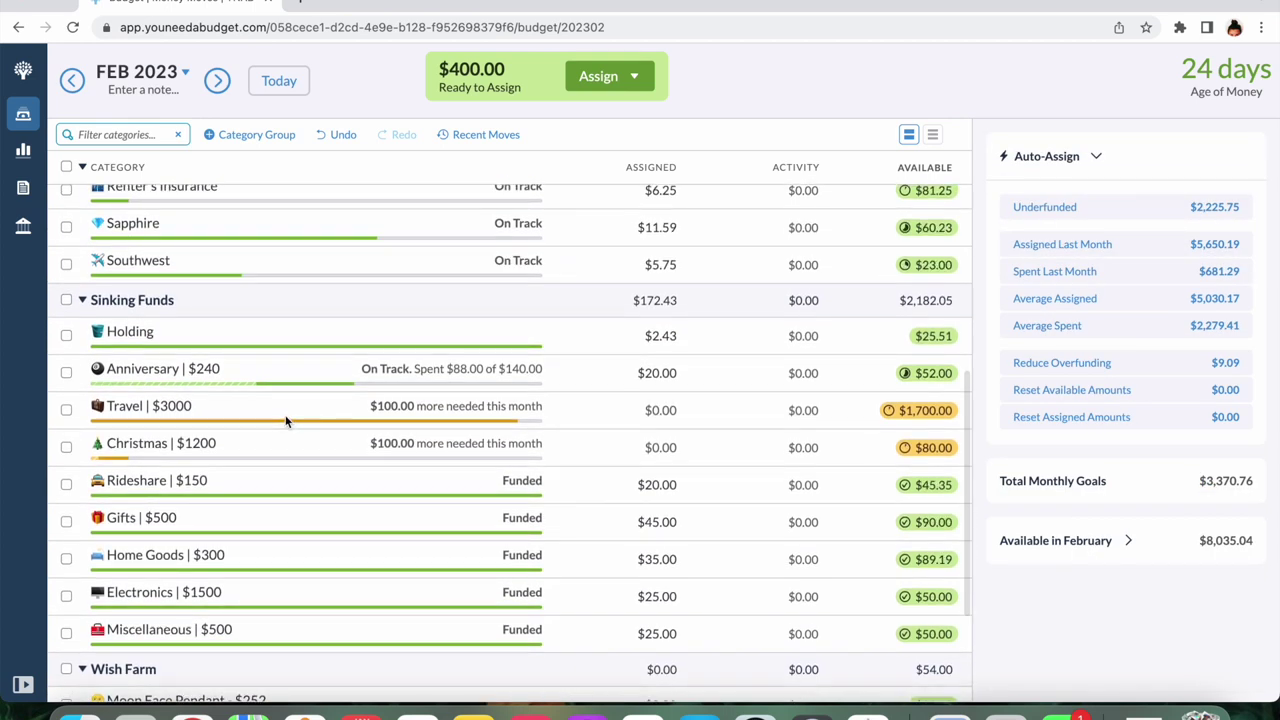
{"action": "scroll", "coordinate": [285, 421], "scroll_direction": "up", "scroll_amount": 8}
{"action": "scroll", "coordinate": [285, 421], "scroll_direction": "up", "scroll_amount": 4}
{"action": "left_click", "coordinate": [665, 237]}
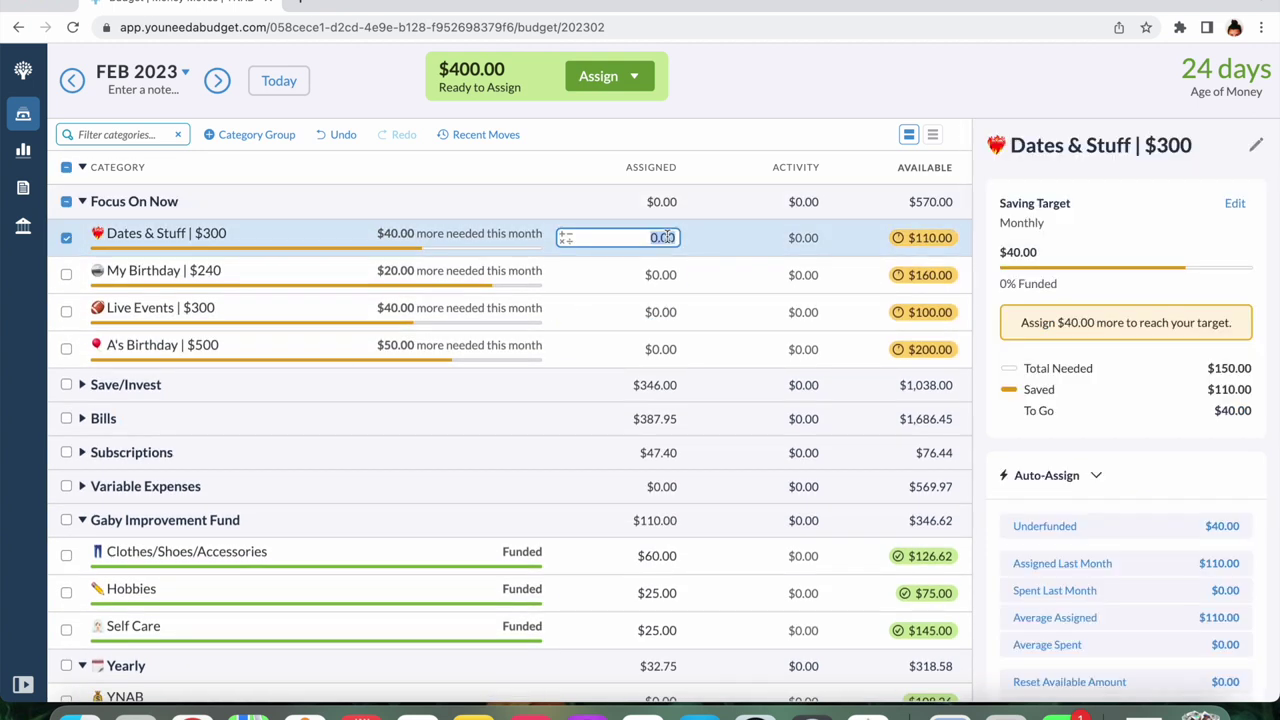
{"action": "type", "text": "40"}
{"action": "key", "text": "Return"}
{"action": "type", "text": "20"}
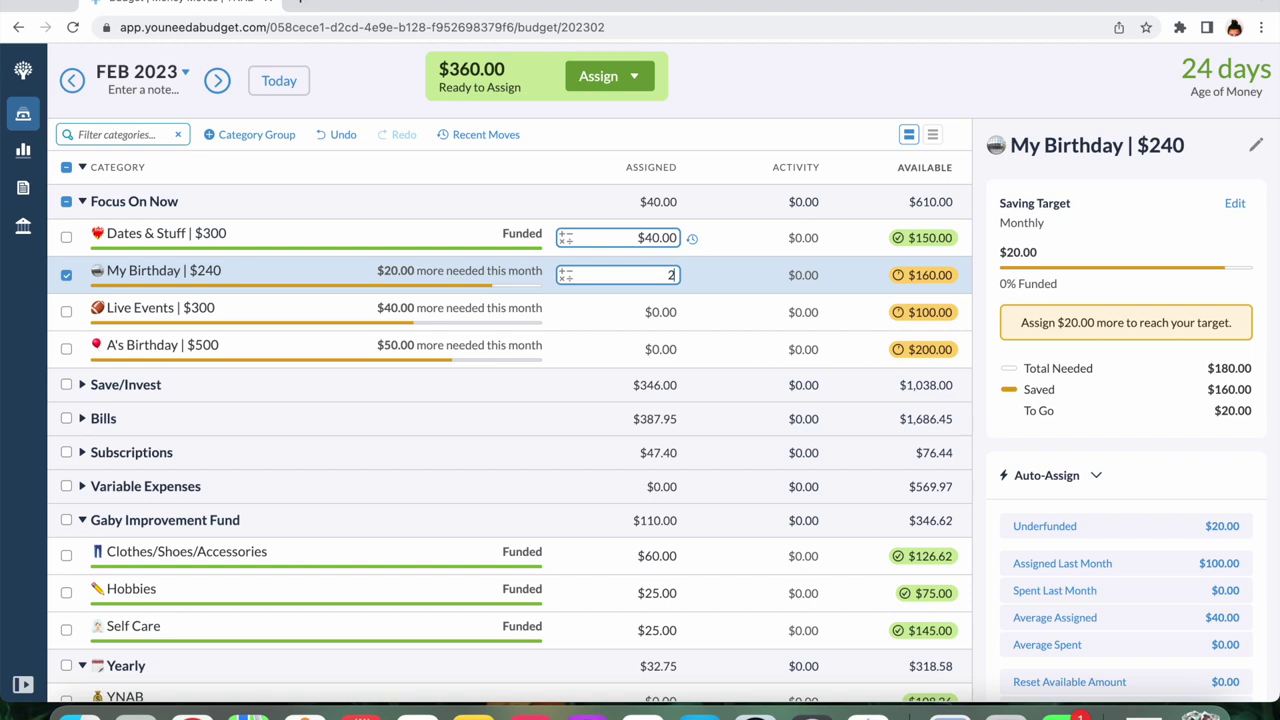
{"action": "key", "text": "Return"}
Assign $40 to Live Events and $50 to A's Birthday in Focus On Now, and clear the selection
{"action": "type", "text": "40"}
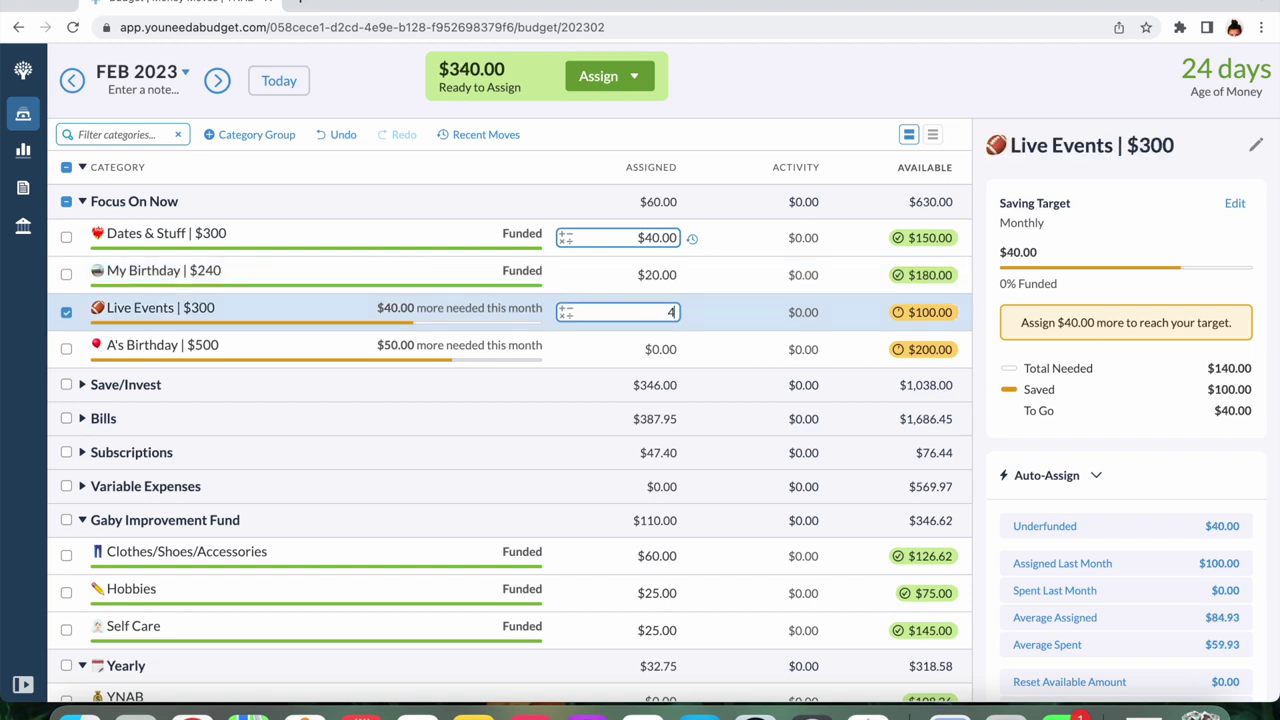
{"action": "key", "text": "Return"}
{"action": "type", "text": "50"}
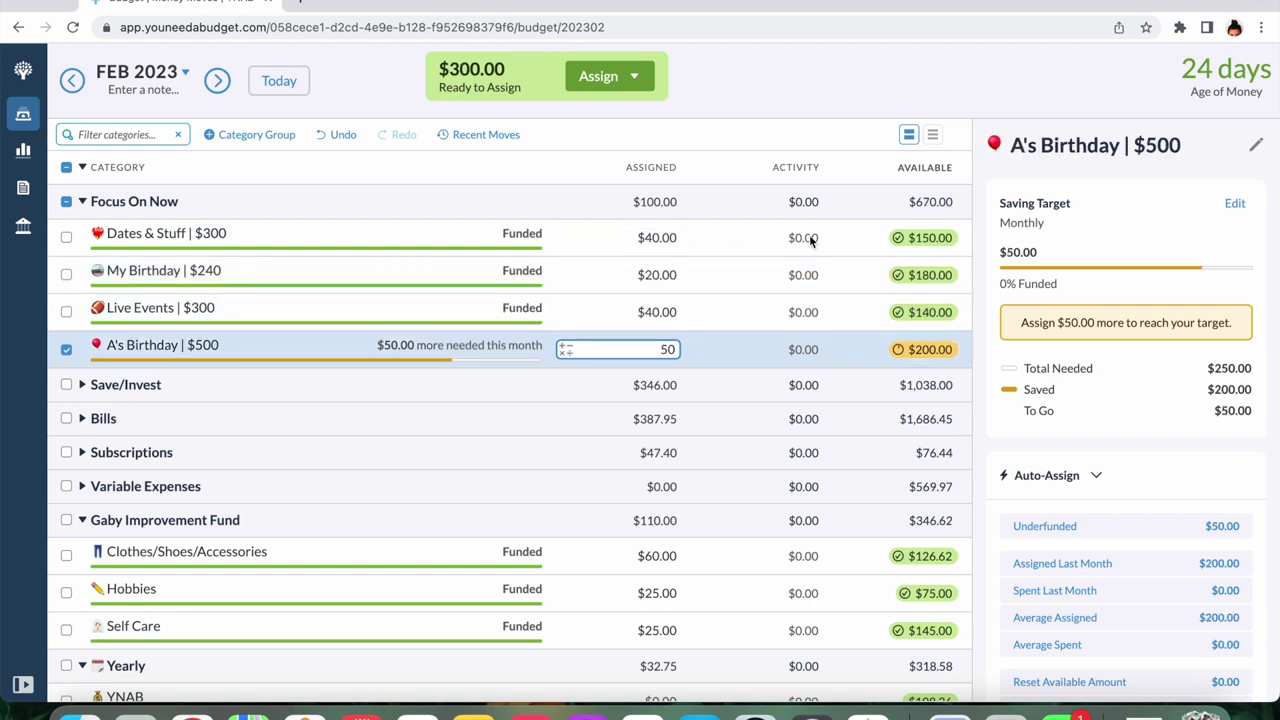
{"action": "key", "text": "Return"}
{"action": "scroll", "coordinate": [723, 447], "scroll_direction": "down", "scroll_amount": 1}
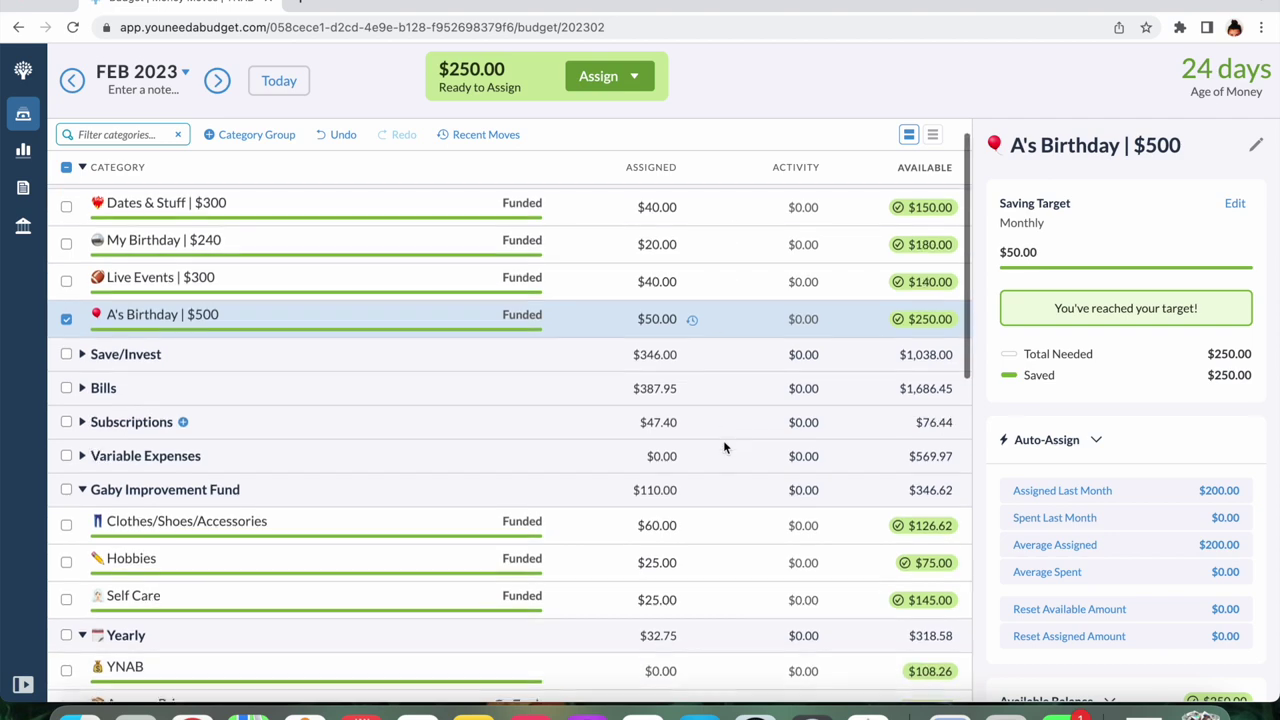
{"action": "left_click", "coordinate": [66, 316]}
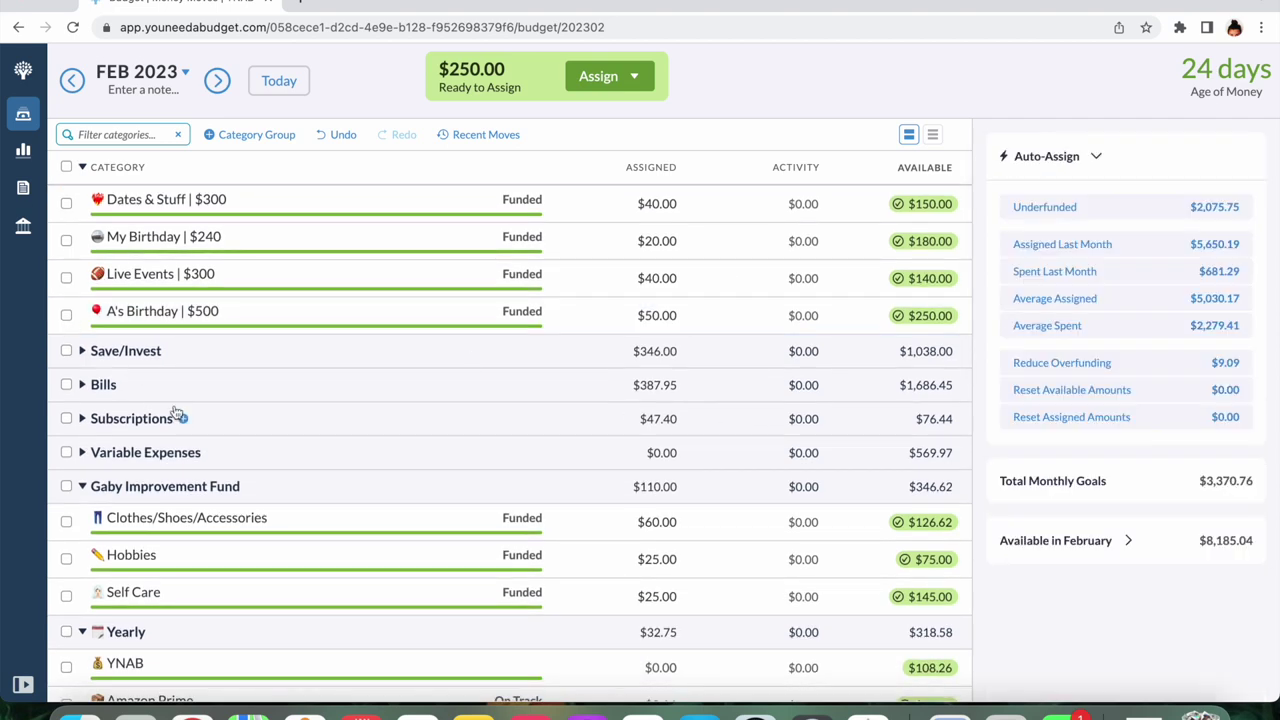
Assign $100 to Travel in Sinking Funds and leave Christmas unassigned
{"action": "scroll", "coordinate": [174, 404], "scroll_direction": "down", "scroll_amount": 10}
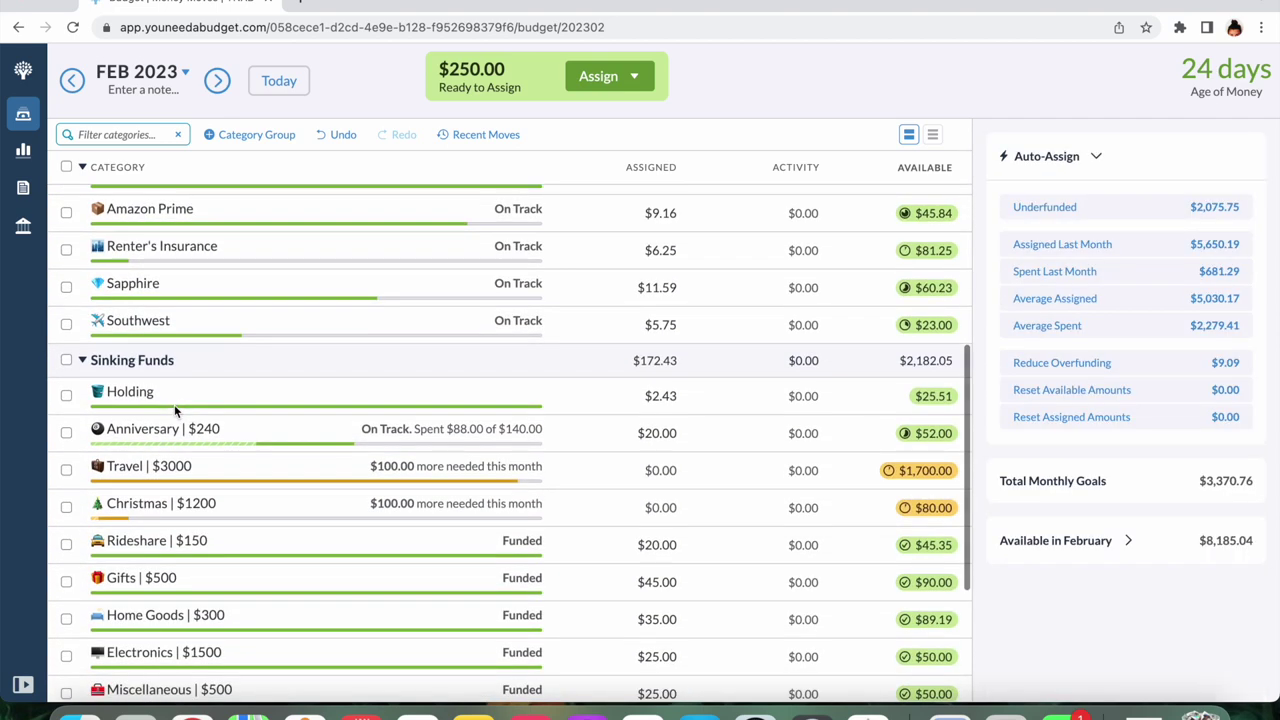
{"action": "left_click", "coordinate": [66, 471]}
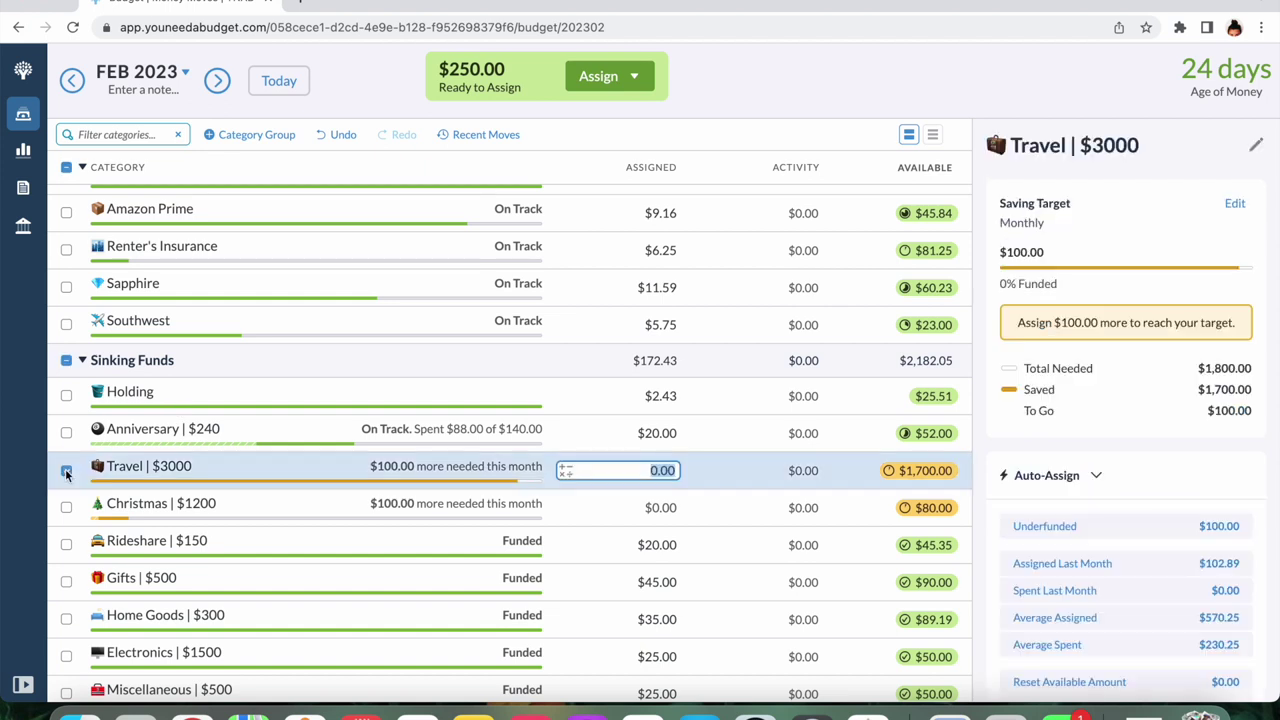
{"action": "left_click", "coordinate": [66, 472]}
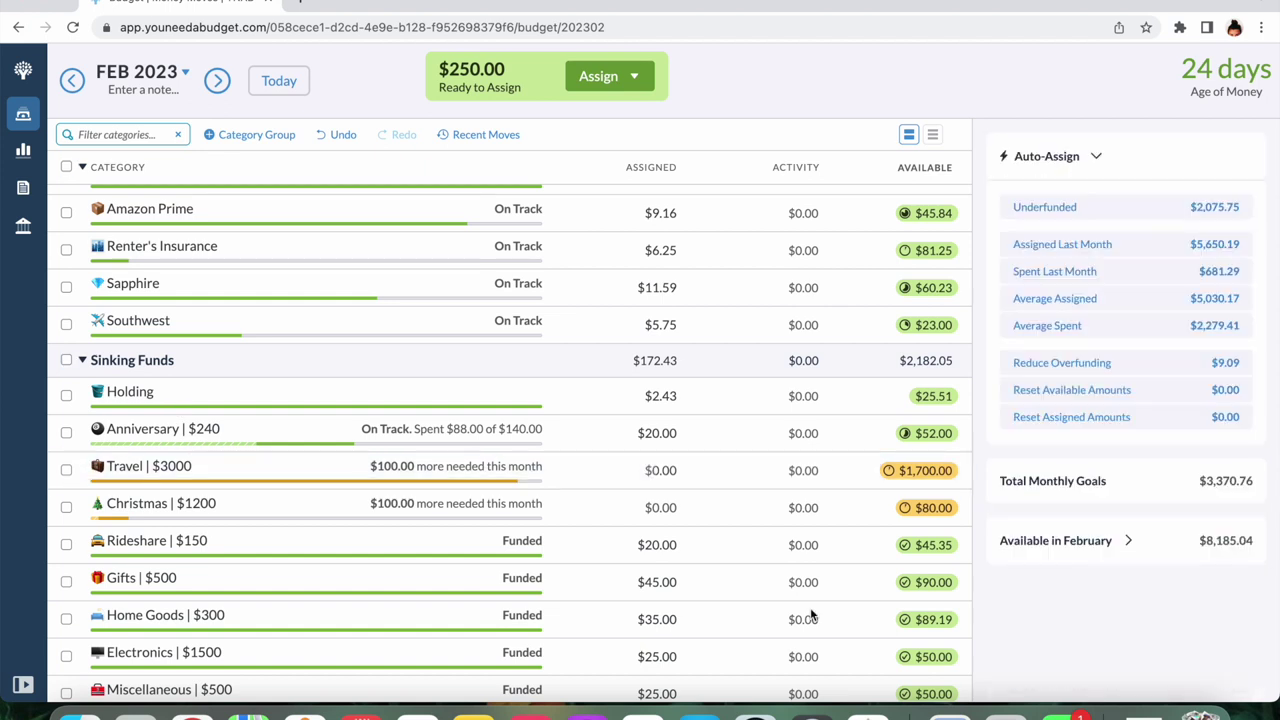
{"action": "left_click", "coordinate": [673, 472]}
{"action": "type", "text": "100"}
{"action": "key", "text": "Return"}
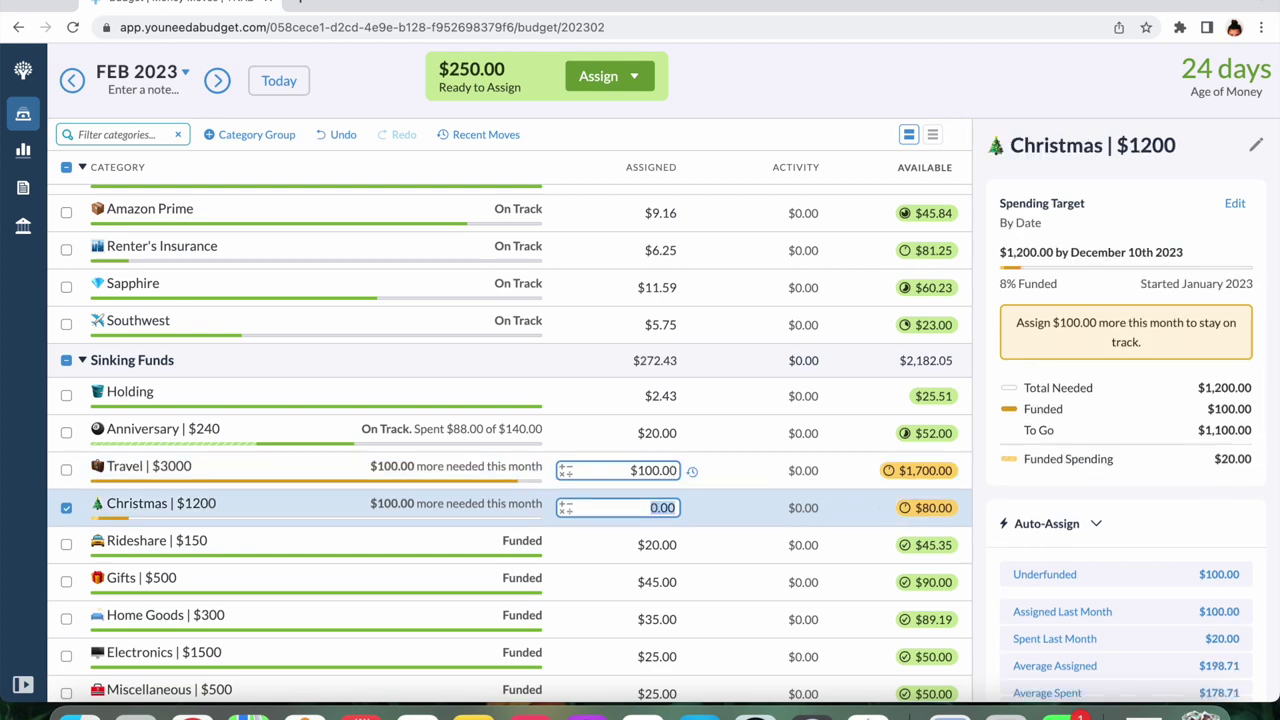
{"action": "left_click", "coordinate": [66, 508]}
Expand the Variable Expenses, Subscriptions, Bills and Save/Invest groups to show their categories
{"action": "scroll", "coordinate": [87, 483], "scroll_direction": "down", "scroll_amount": 5}
{"action": "scroll", "coordinate": [87, 483], "scroll_direction": "up", "scroll_amount": 5}
{"action": "scroll", "coordinate": [87, 483], "scroll_direction": "up", "scroll_amount": 5}
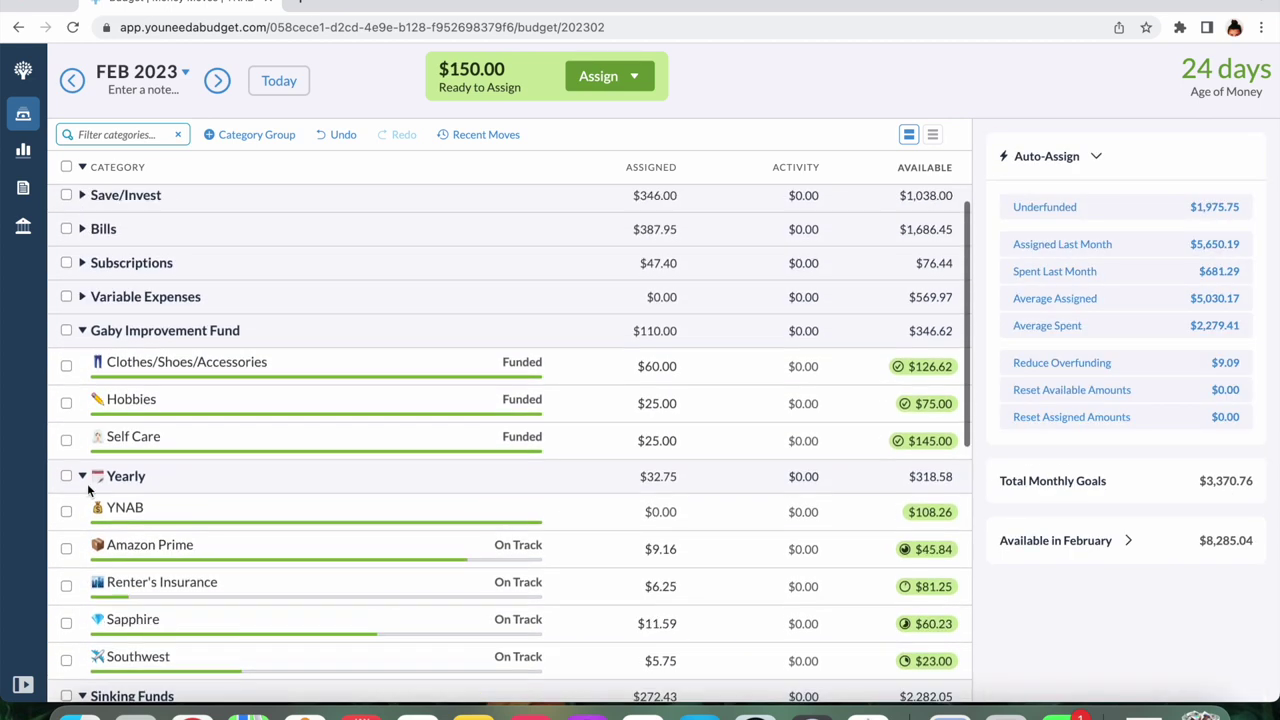
{"action": "left_click", "coordinate": [83, 401]}
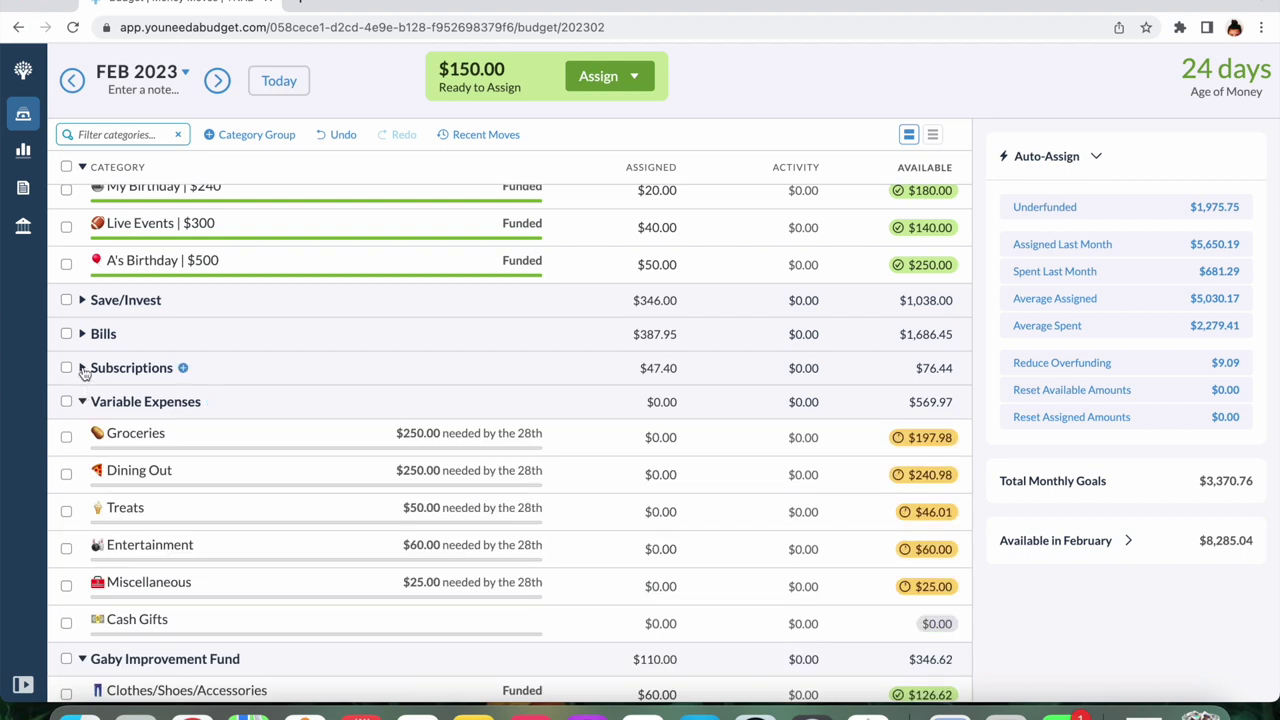
{"action": "left_click", "coordinate": [83, 368]}
{"action": "left_click", "coordinate": [90, 337]}
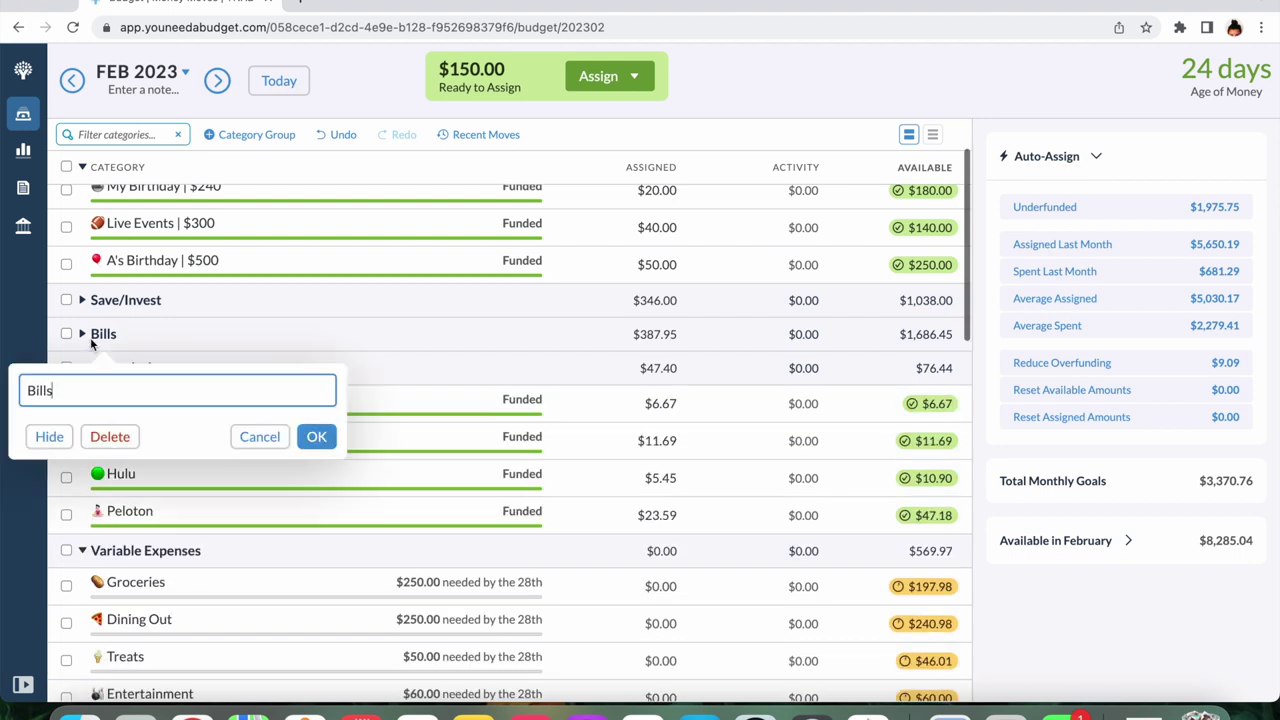
{"action": "left_click", "coordinate": [83, 337]}
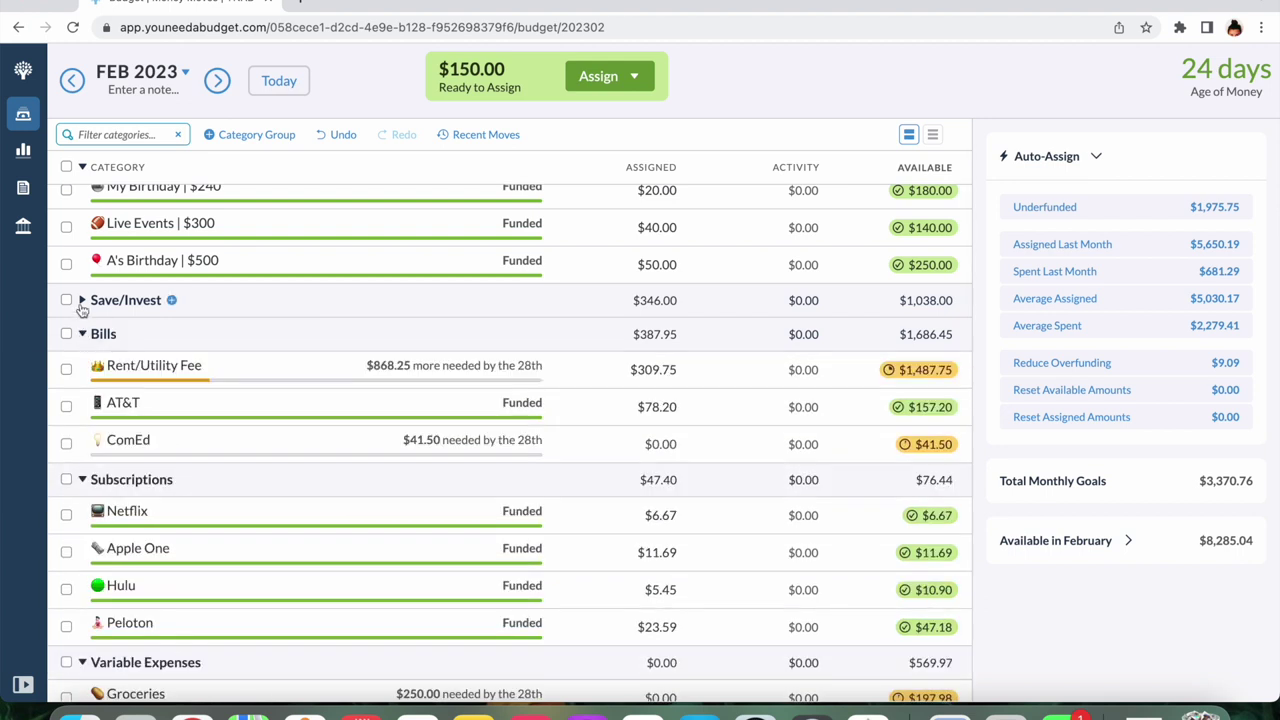
{"action": "left_click", "coordinate": [82, 300]}
{"action": "scroll", "coordinate": [84, 305], "scroll_direction": "up", "scroll_amount": 1}
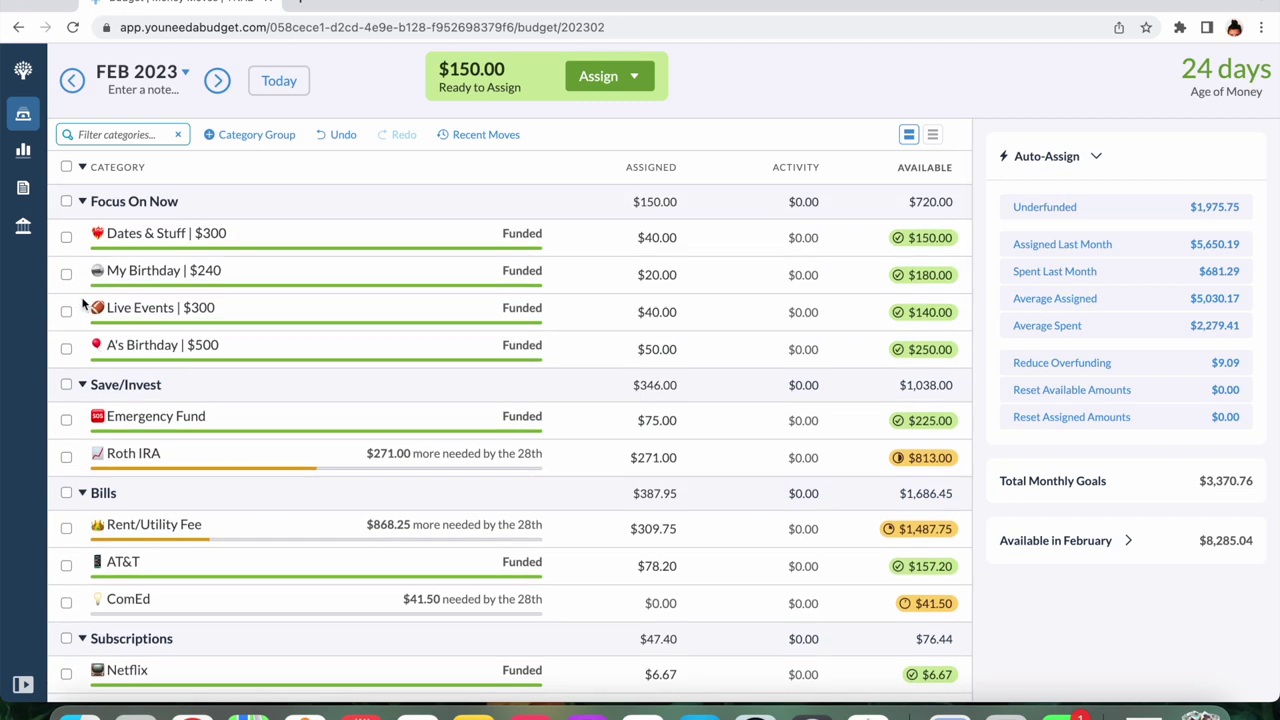
Review the underfunded February categories, work out subtractions in Calculator, clear it and return to the budget
{"action": "scroll", "coordinate": [375, 341], "scroll_direction": "down", "scroll_amount": 10}
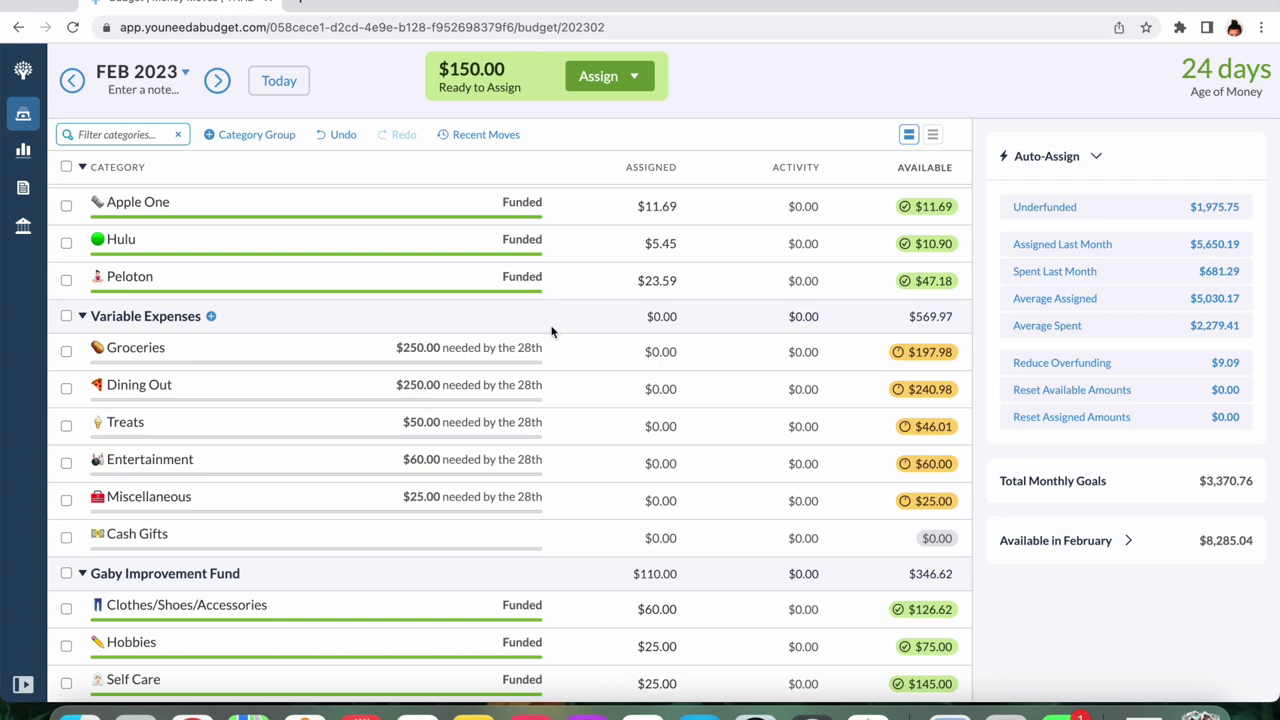
{"action": "scroll", "coordinate": [551, 331], "scroll_direction": "up", "scroll_amount": 5}
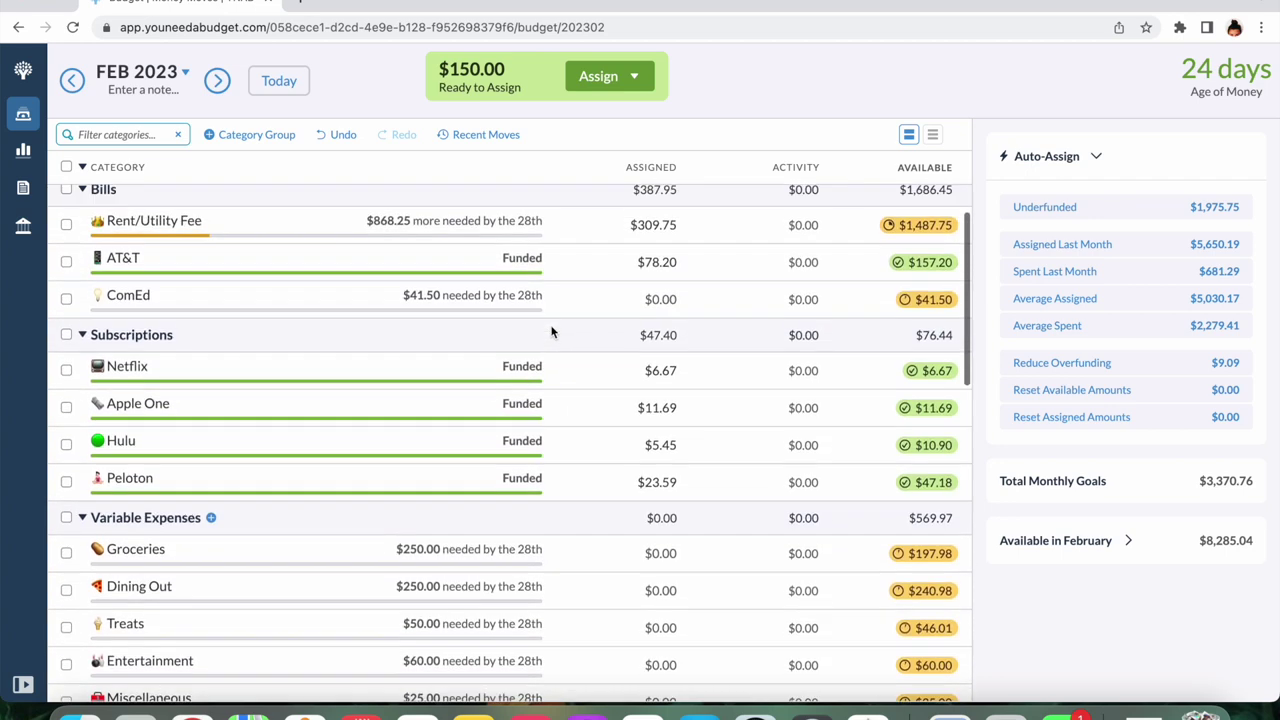
{"action": "scroll", "coordinate": [551, 331], "scroll_direction": "up", "scroll_amount": 1}
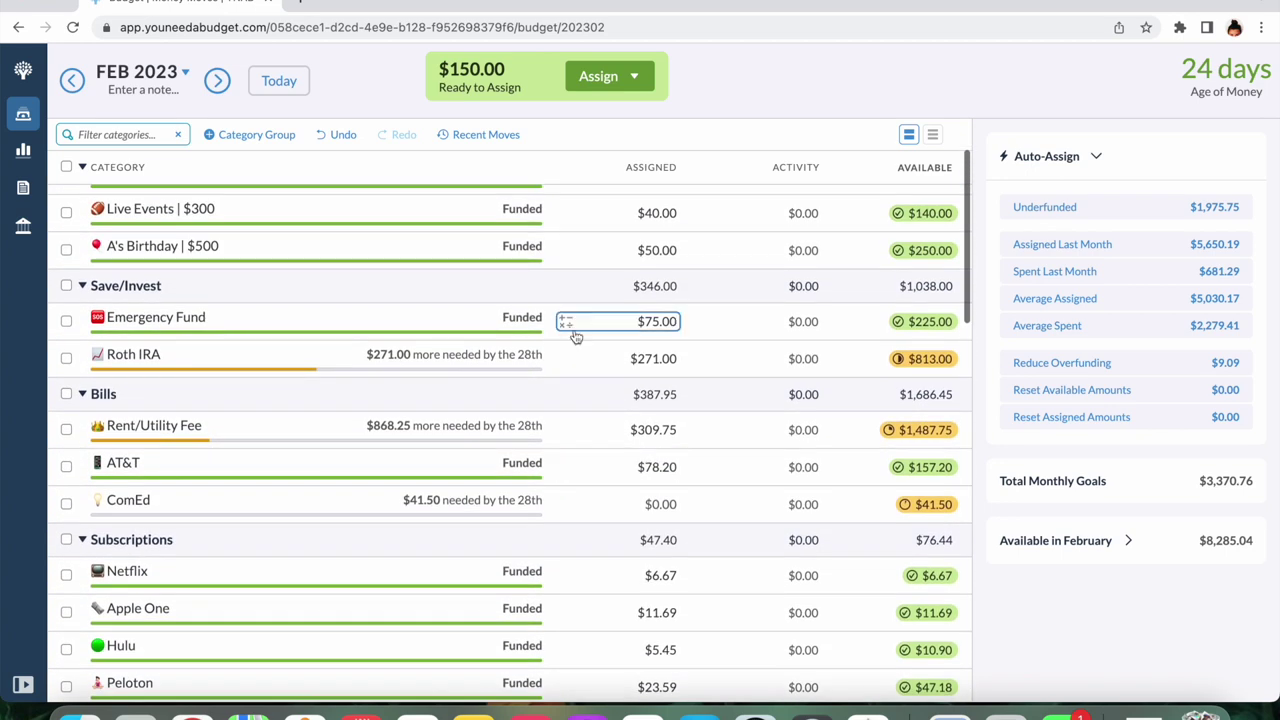
{"action": "left_click", "coordinate": [1005, 712]}
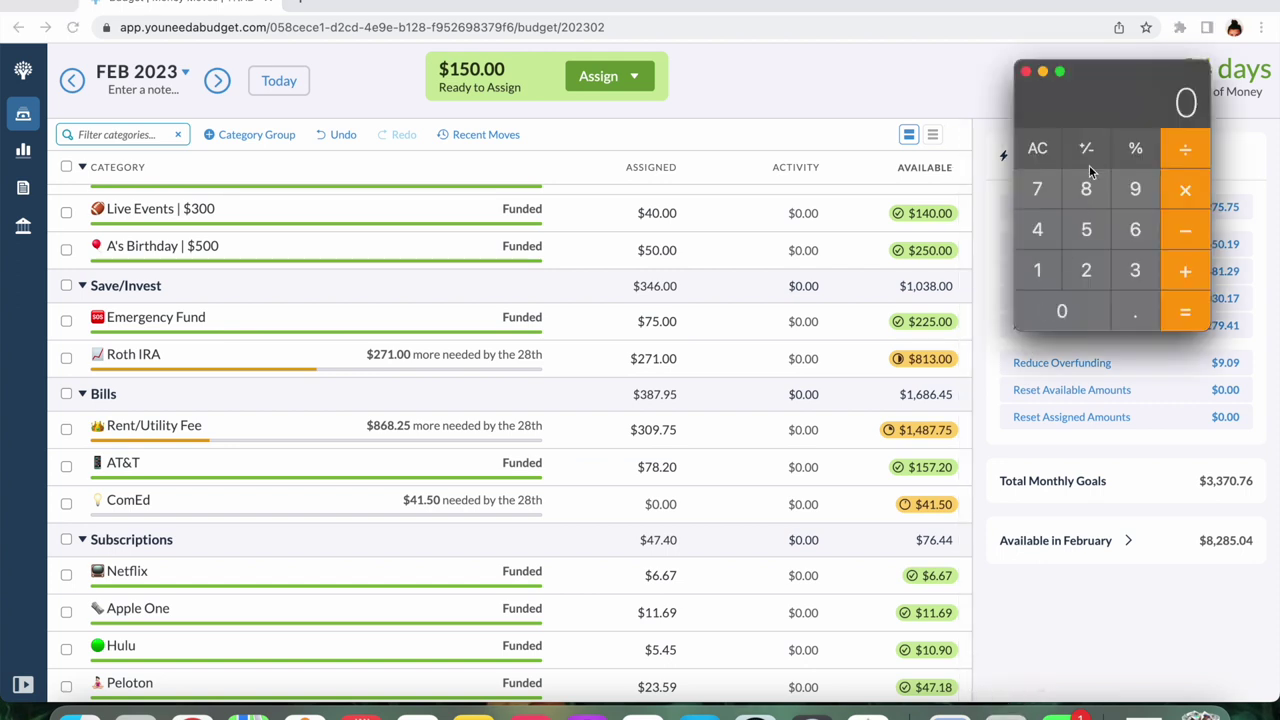
{"action": "left_click", "coordinate": [1052, 268]}
{"action": "left_click", "coordinate": [1048, 192]}
{"action": "left_click", "coordinate": [1080, 192]}
{"action": "left_click", "coordinate": [1088, 316]}
{"action": "left_click", "coordinate": [1185, 230]}
{"action": "left_click", "coordinate": [1134, 229]}
{"action": "left_click", "coordinate": [1037, 270]}
{"action": "left_click", "coordinate": [1062, 312]}
{"action": "left_click", "coordinate": [1185, 312]}
{"action": "left_click", "coordinate": [1086, 270]}
{"action": "left_click", "coordinate": [1047, 197]}
{"action": "left_click", "coordinate": [1040, 274]}
{"action": "left_click", "coordinate": [1188, 230]}
{"action": "left_click", "coordinate": [1134, 229]}
{"action": "left_click", "coordinate": [1134, 270]}
{"action": "left_click", "coordinate": [1086, 229]}
{"action": "left_click", "coordinate": [1185, 232]}
{"action": "left_click", "coordinate": [1040, 272]}
{"action": "left_click", "coordinate": [1062, 312]}
{"action": "left_click", "coordinate": [1062, 312]}
{"action": "left_click", "coordinate": [1185, 312]}
{"action": "left_click", "coordinate": [1037, 148]}
{"action": "left_click", "coordinate": [799, 90]}
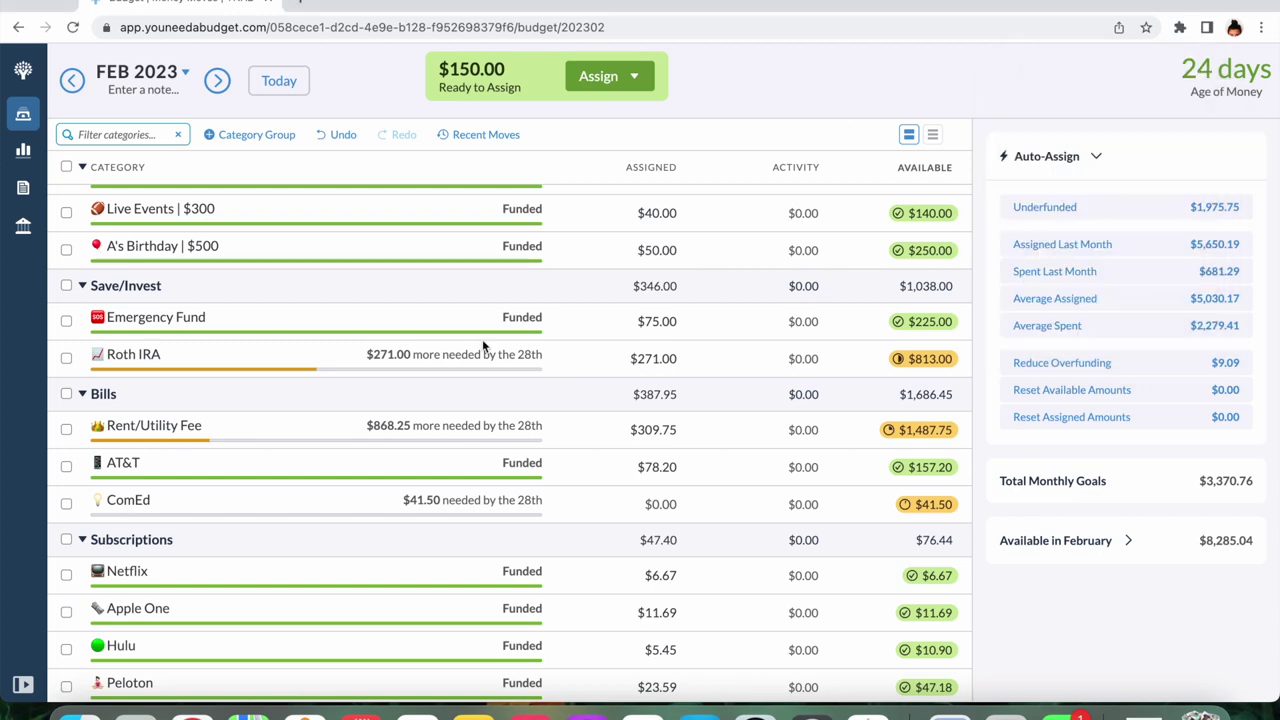
Assign $50 to the Treats category in Variable Expenses and deselect it
{"action": "scroll", "coordinate": [482, 345], "scroll_direction": "down", "scroll_amount": 5}
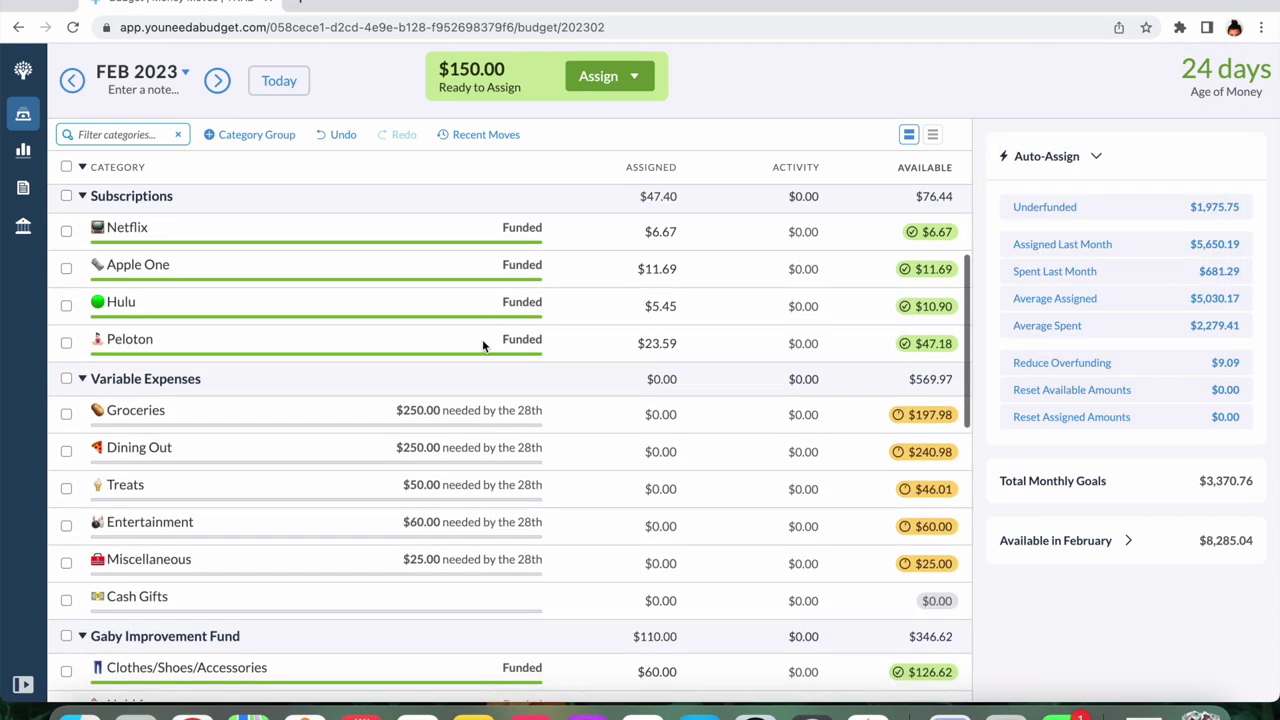
{"action": "left_click", "coordinate": [664, 465]}
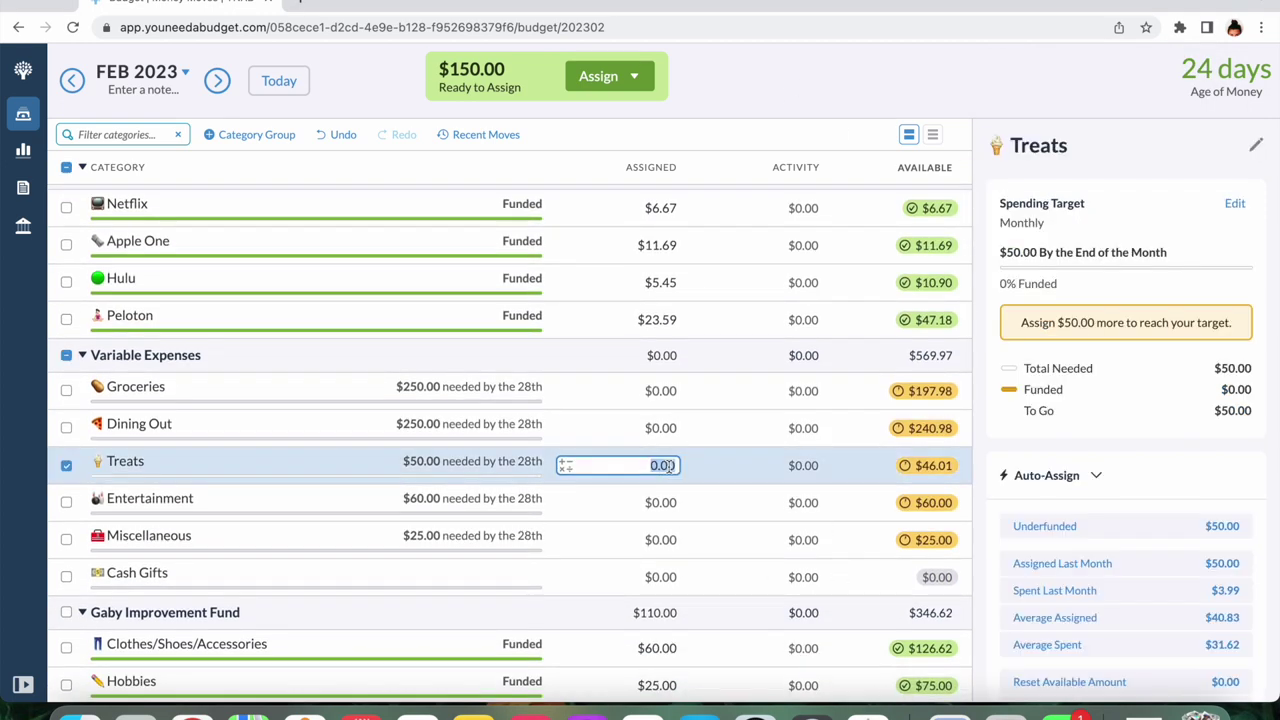
{"action": "type", "text": "50"}
{"action": "key", "text": "Return"}
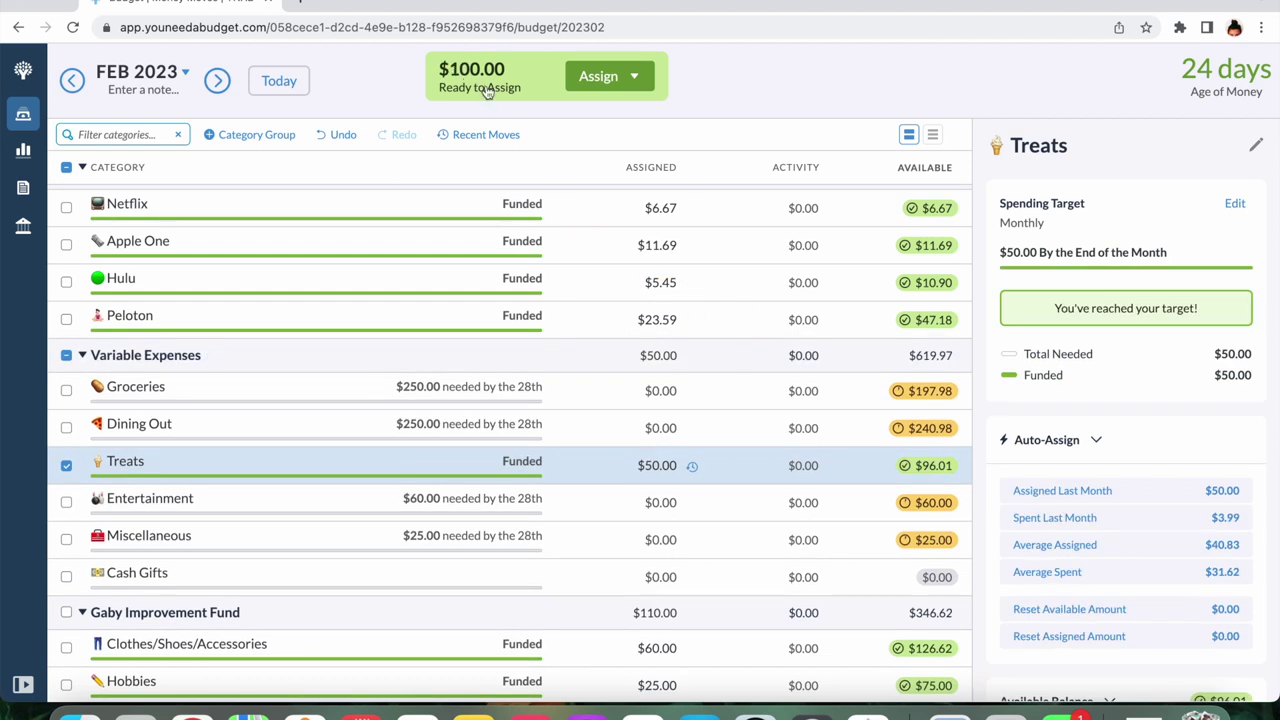
{"action": "left_click", "coordinate": [66, 465]}
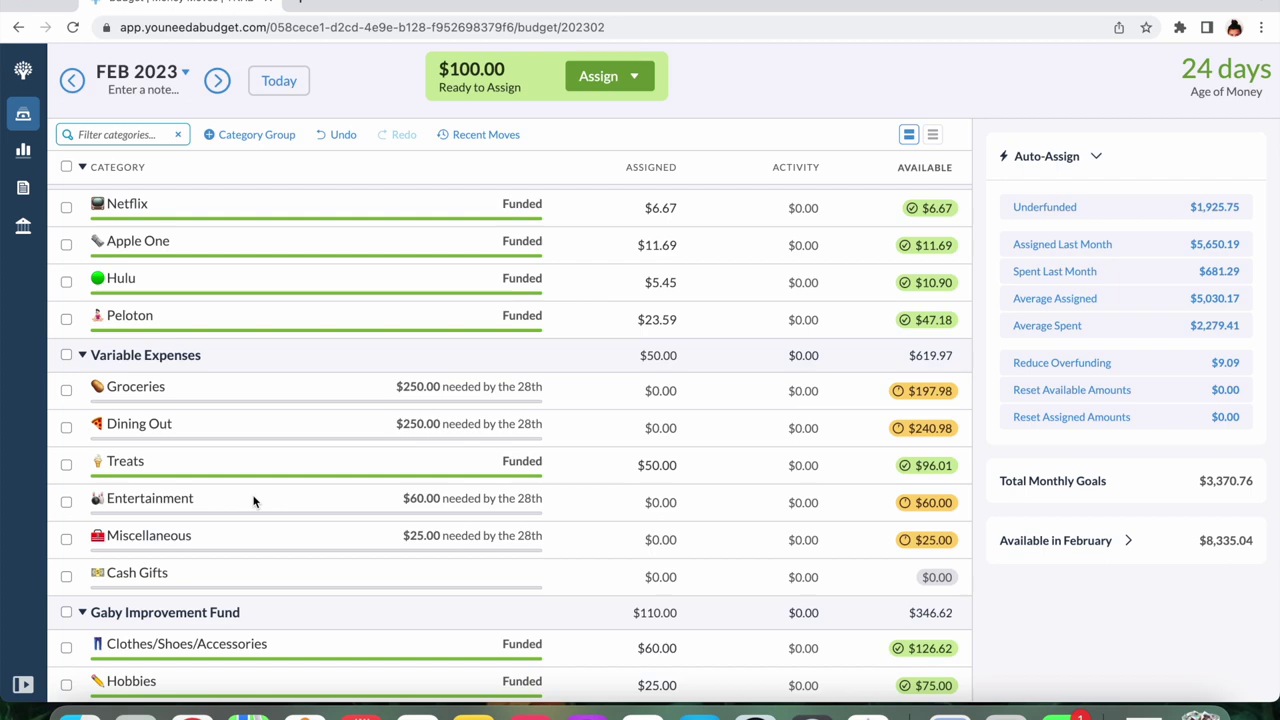
Collapse the Save/Invest group
{"action": "scroll", "coordinate": [254, 502], "scroll_direction": "up", "scroll_amount": 2}
{"action": "scroll", "coordinate": [254, 502], "scroll_direction": "up", "scroll_amount": 4}
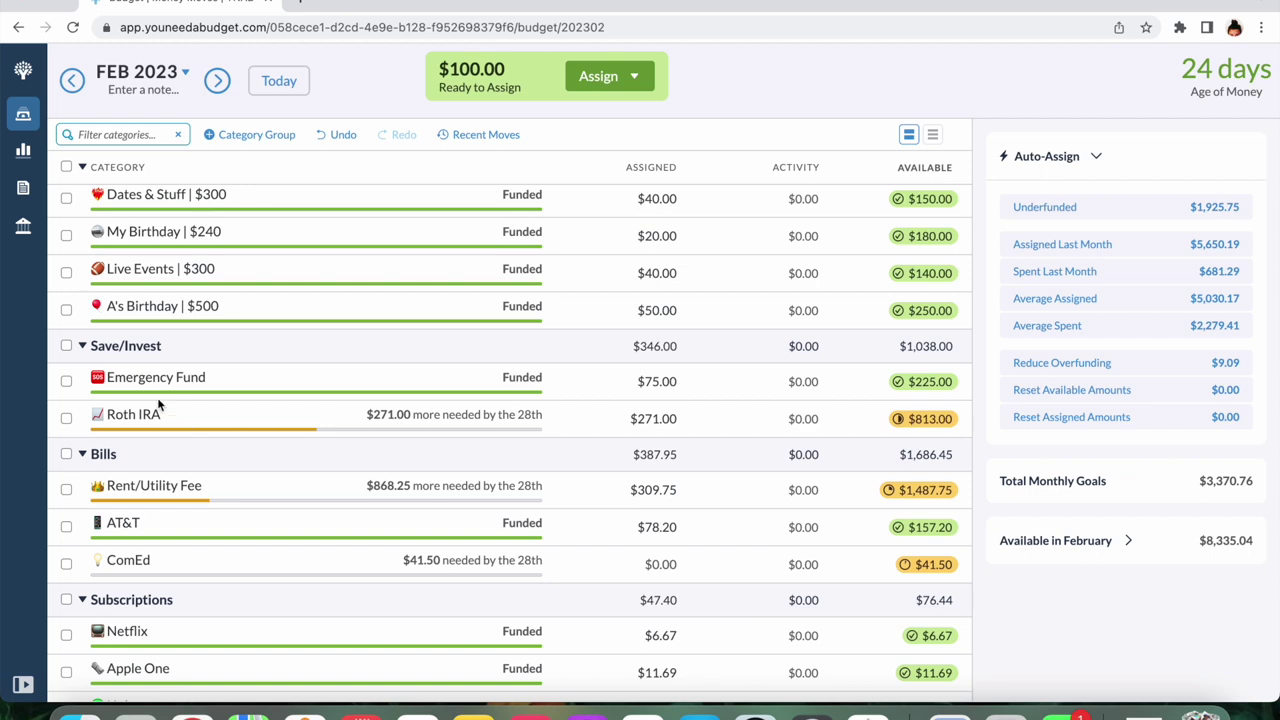
{"action": "left_click", "coordinate": [82, 345]}
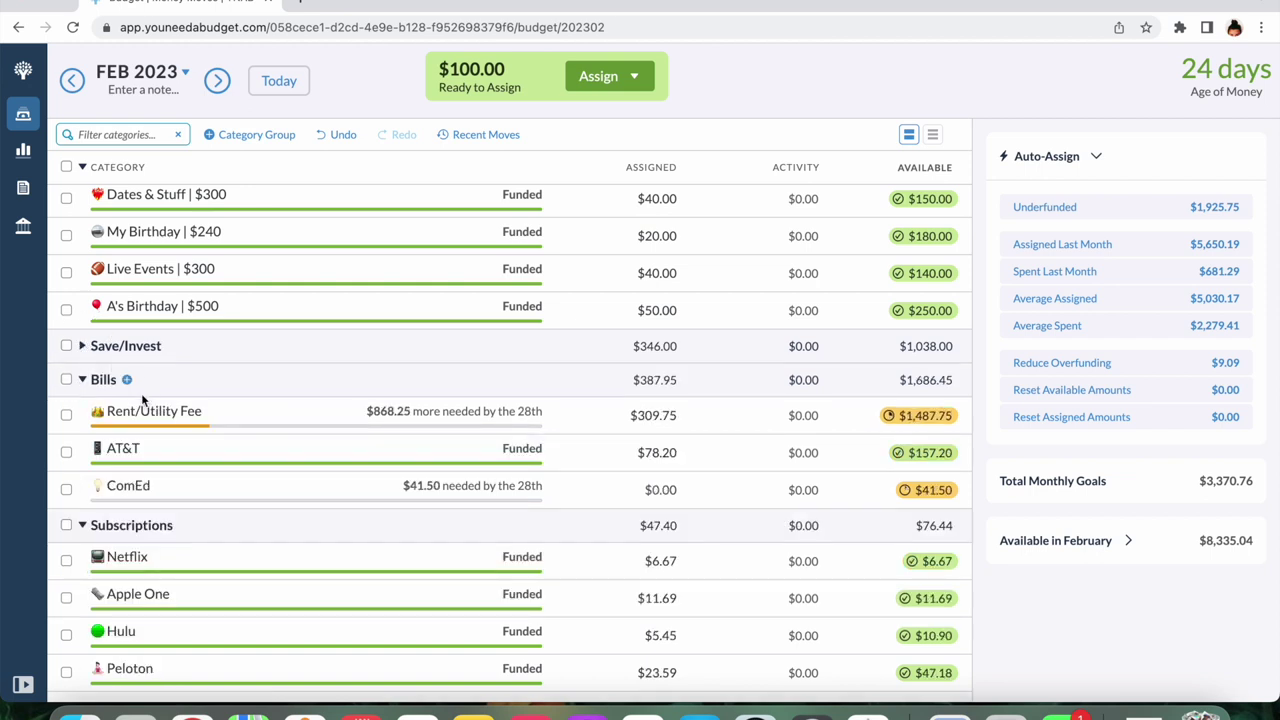
Review the remaining February categories, switch to January 2023, and check the assigned amounts in its Focus On Now group
{"action": "scroll", "coordinate": [125, 450], "scroll_direction": "down", "scroll_amount": 1}
{"action": "scroll", "coordinate": [122, 461], "scroll_direction": "down", "scroll_amount": 5}
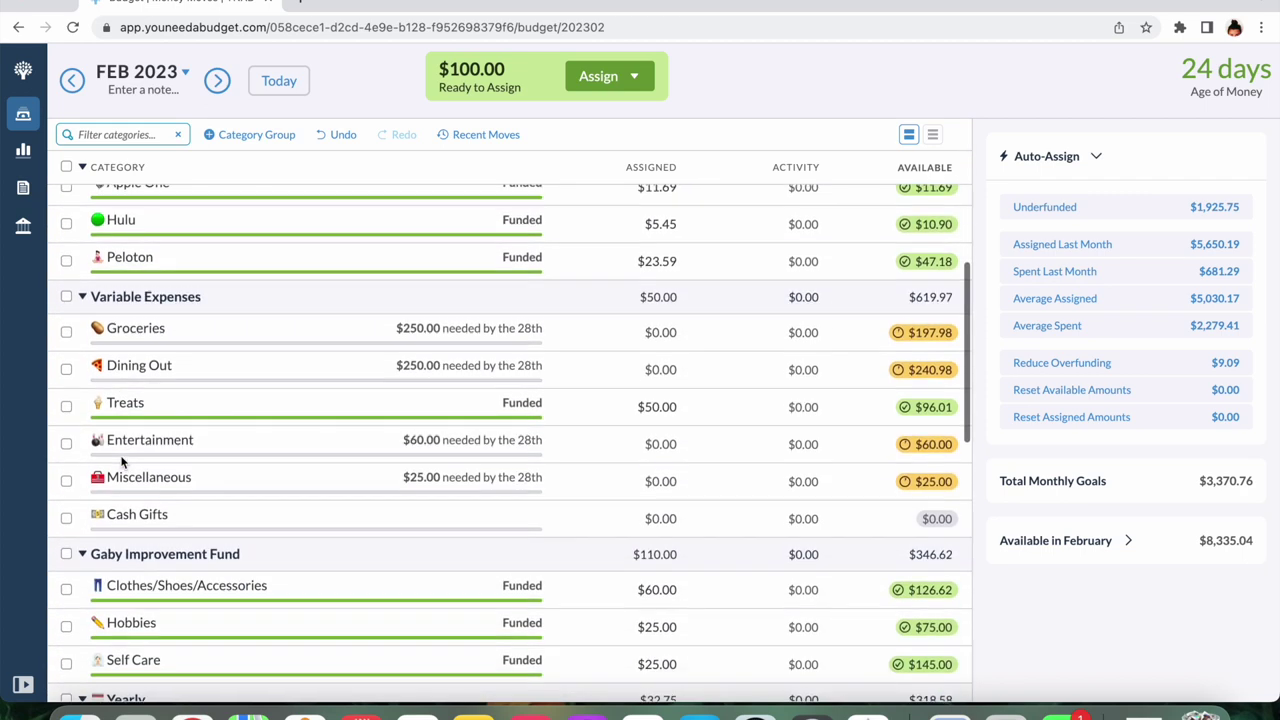
{"action": "scroll", "coordinate": [122, 461], "scroll_direction": "down", "scroll_amount": 3}
{"action": "scroll", "coordinate": [122, 461], "scroll_direction": "down", "scroll_amount": 3}
{"action": "scroll", "coordinate": [122, 461], "scroll_direction": "up", "scroll_amount": 4}
{"action": "scroll", "coordinate": [122, 461], "scroll_direction": "down", "scroll_amount": 1}
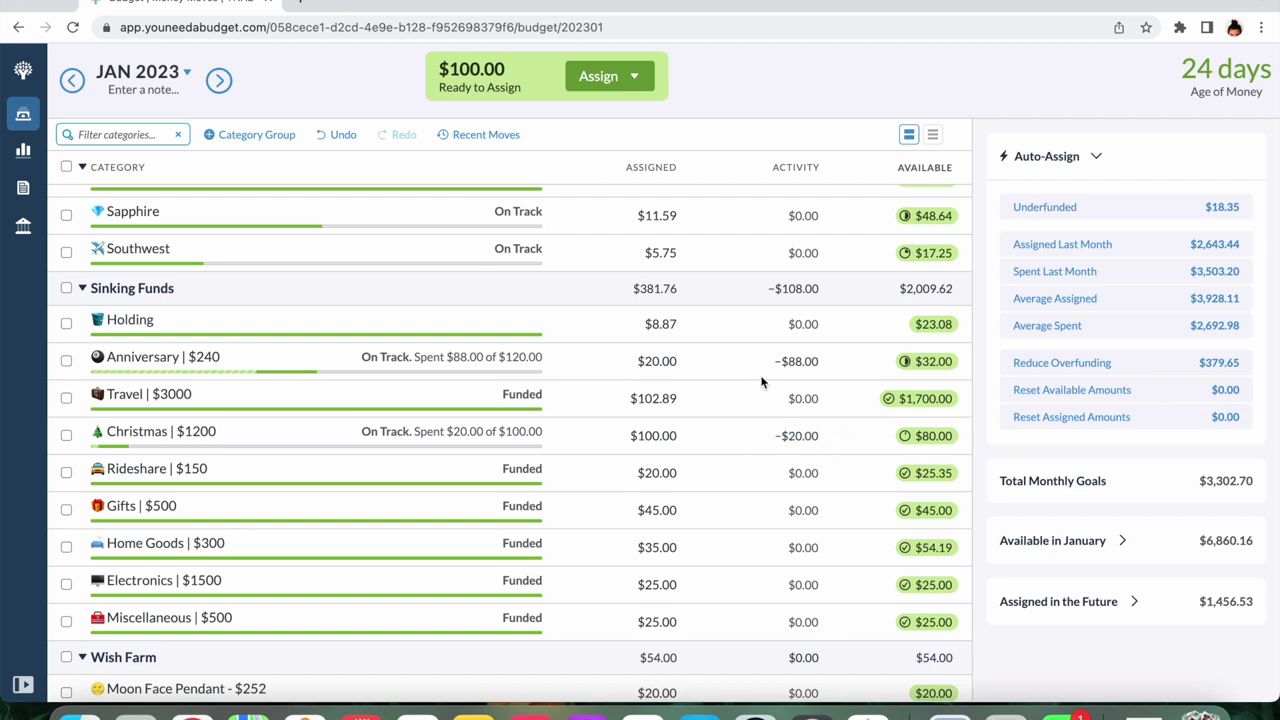
{"action": "scroll", "coordinate": [762, 382], "scroll_direction": "up", "scroll_amount": 15}
{"action": "left_click", "coordinate": [655, 282]}
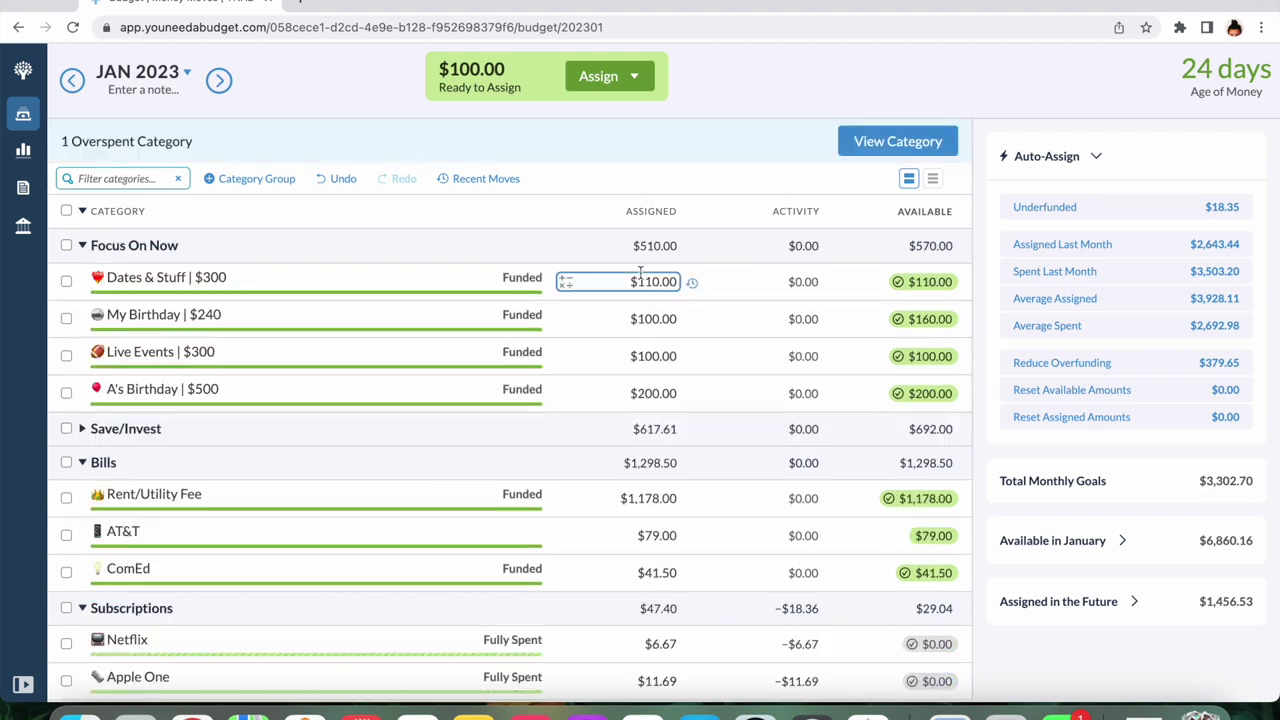
{"action": "left_click", "coordinate": [652, 314]}
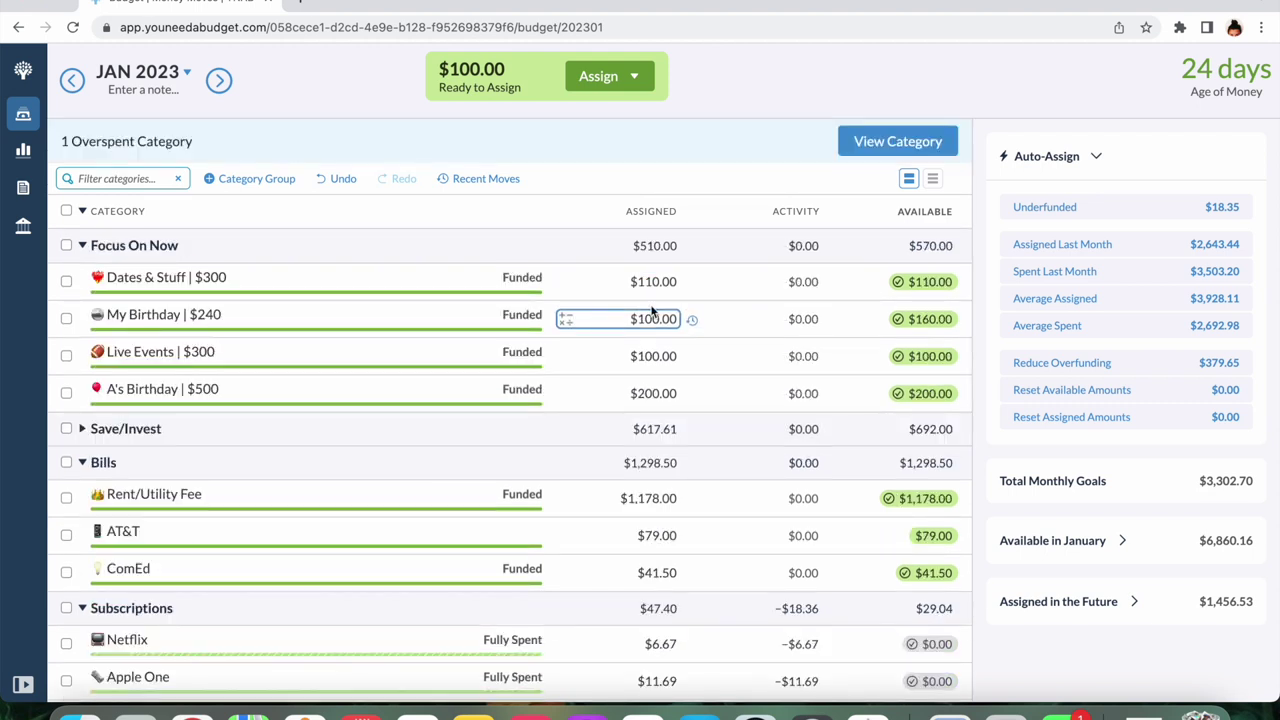
Move $10 from the January 2023 Dates & Stuff category to the Christmas sinking fund
{"action": "left_click", "coordinate": [655, 282]}
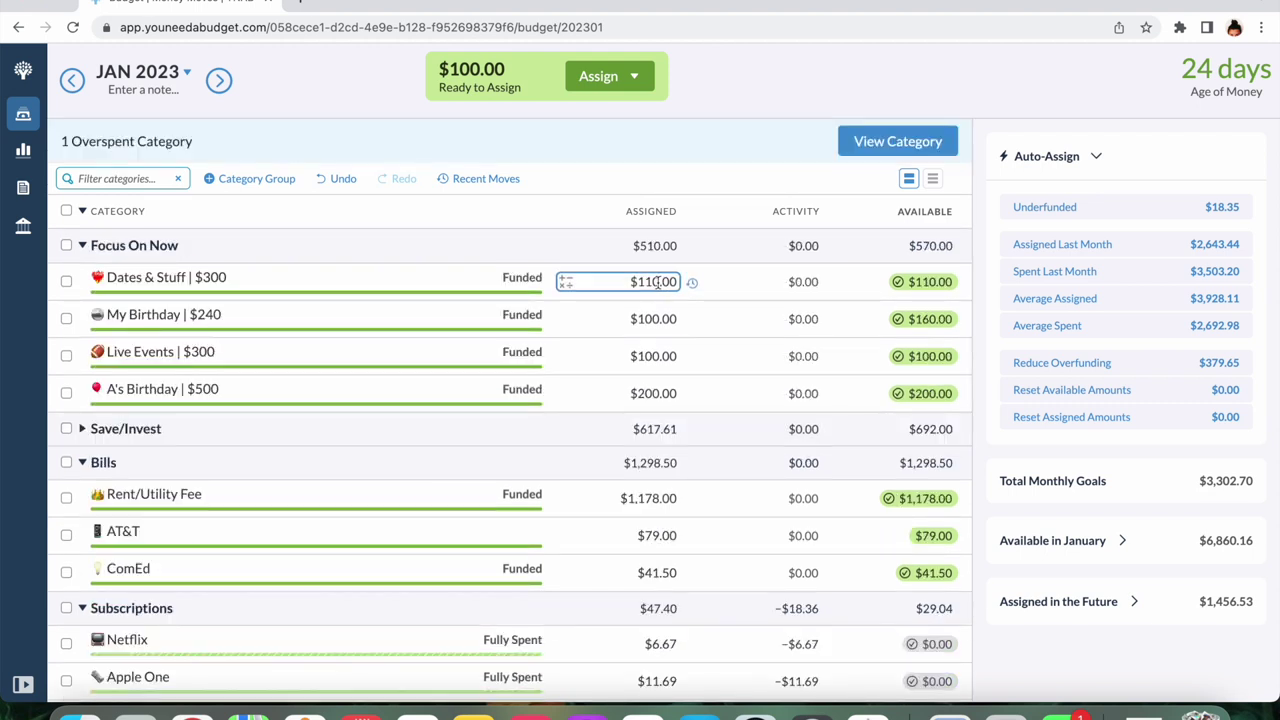
{"action": "left_click", "coordinate": [950, 283]}
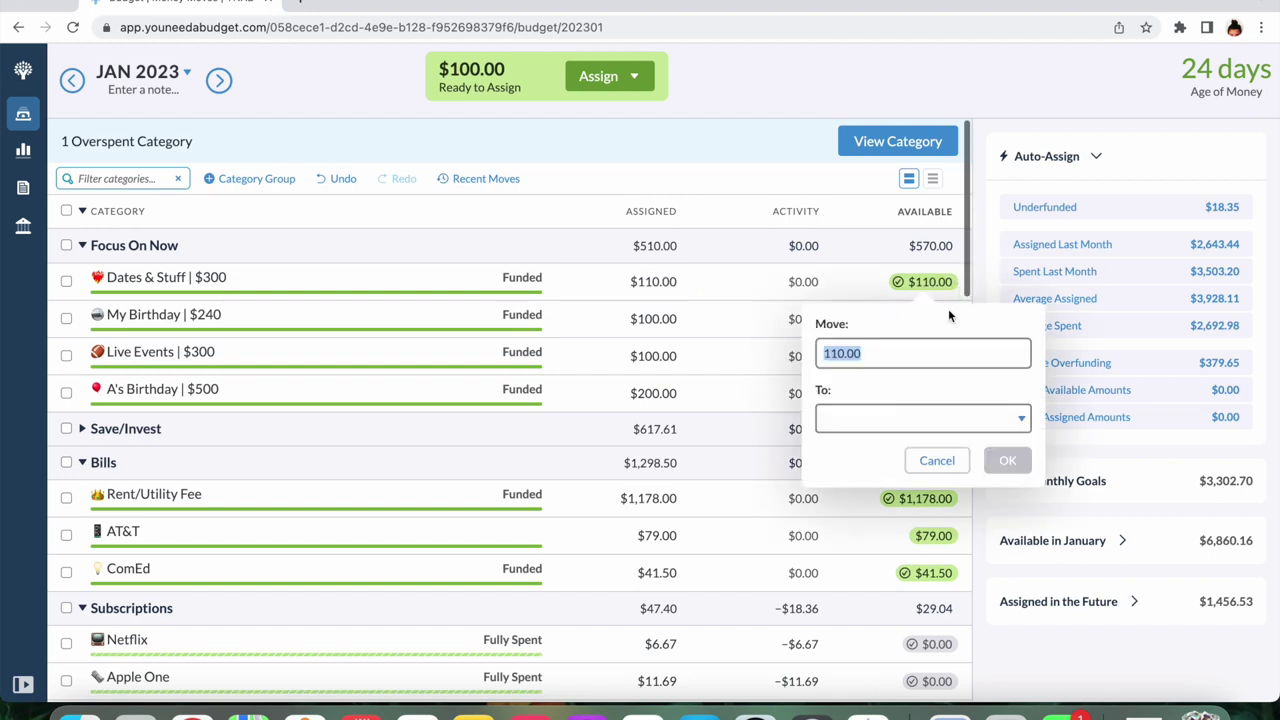
{"action": "type", "text": "10"}
{"action": "left_click", "coordinate": [880, 417]}
{"action": "type", "text": "chri"}
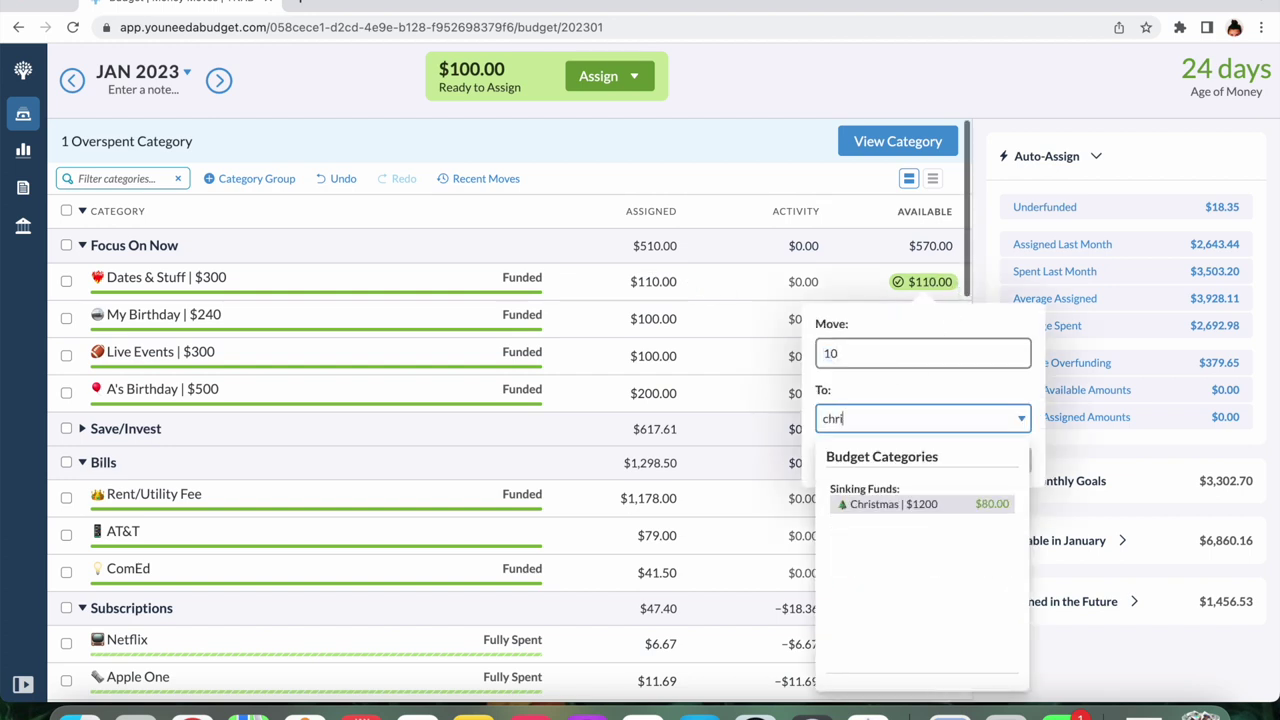
{"action": "left_click", "coordinate": [940, 506]}
{"action": "left_click", "coordinate": [1007, 460]}
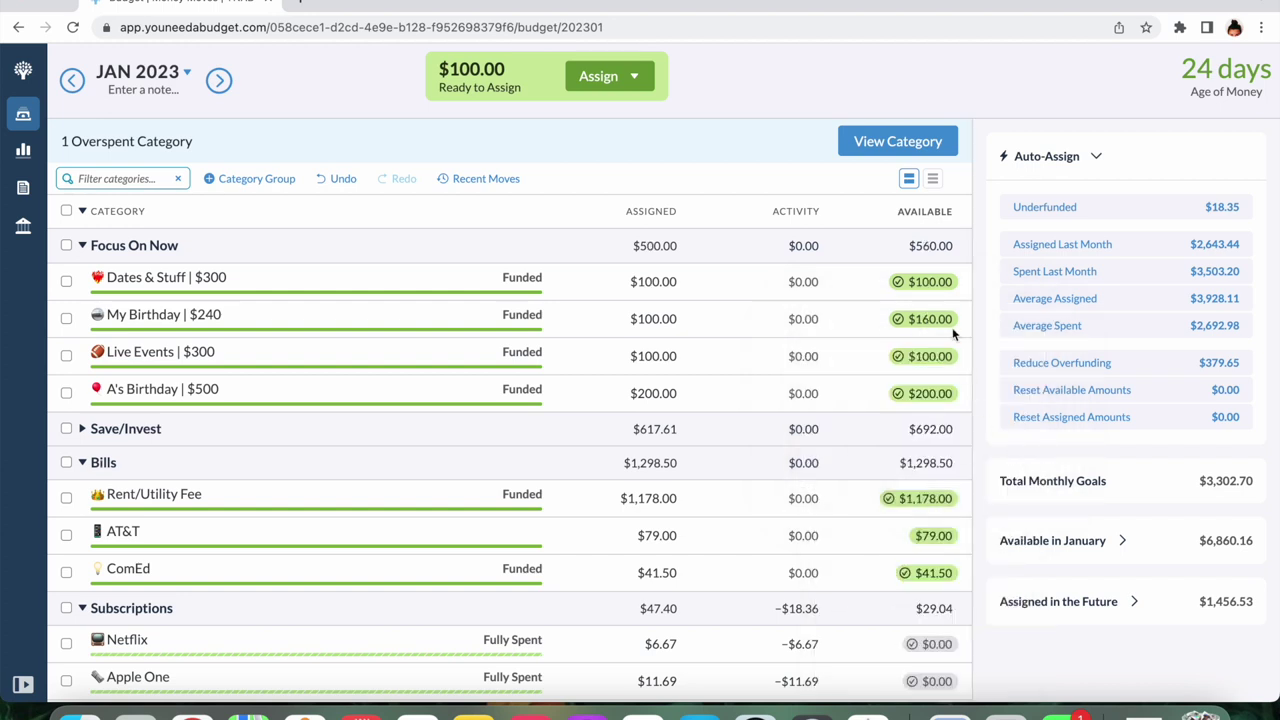
Move $10 from the January 2023 My Birthday category to the Christmas sinking fund
{"action": "left_click", "coordinate": [948, 325]}
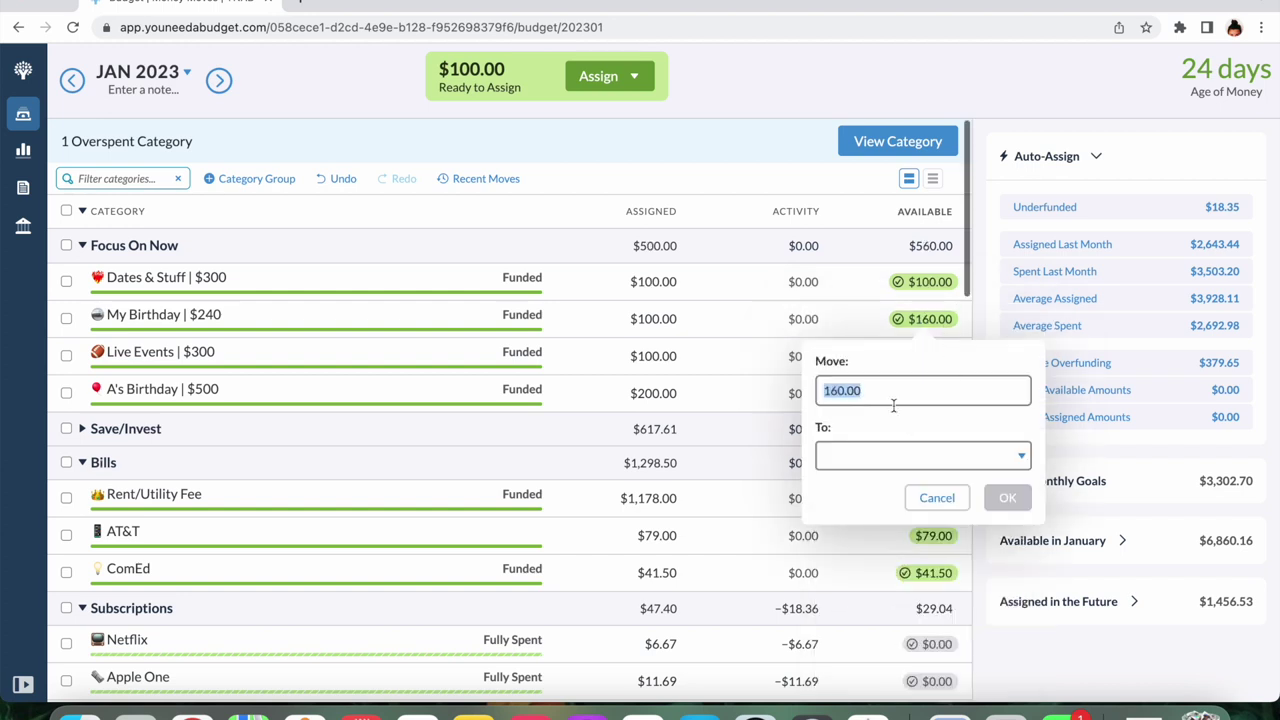
{"action": "type", "text": "10"}
{"action": "left_click", "coordinate": [888, 456]}
{"action": "type", "text": "chris"}
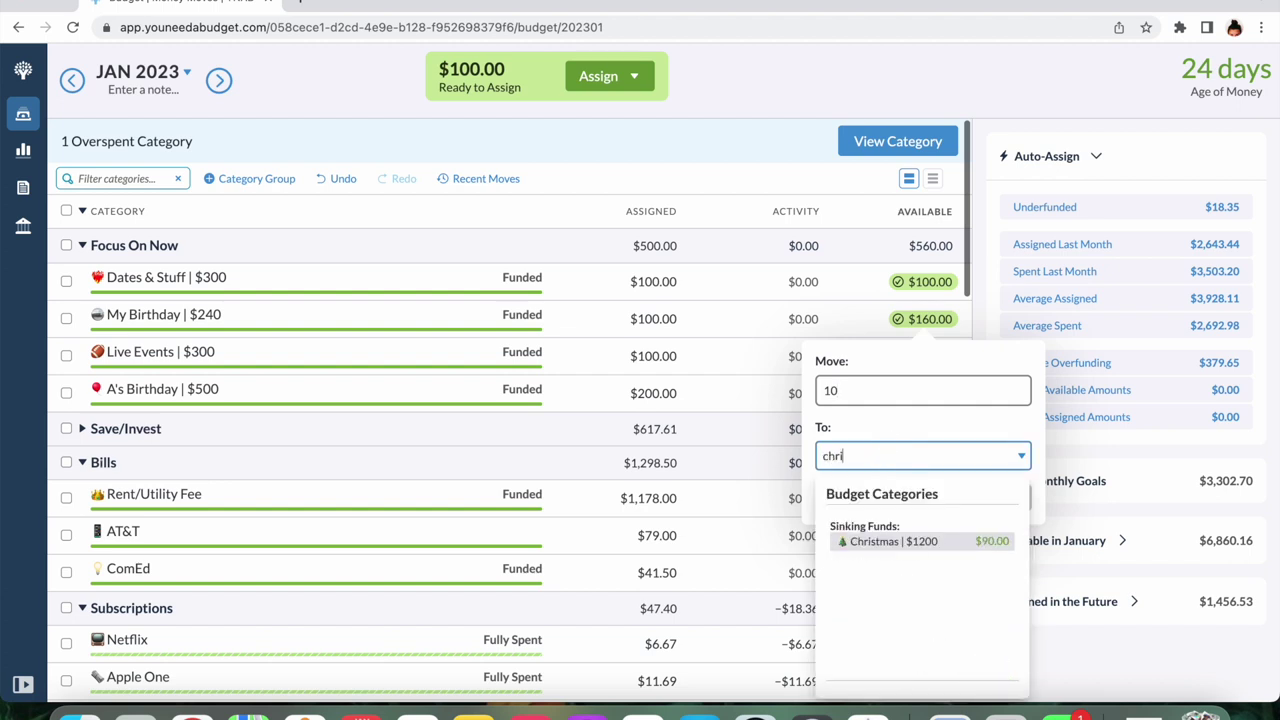
{"action": "key", "text": "Return"}
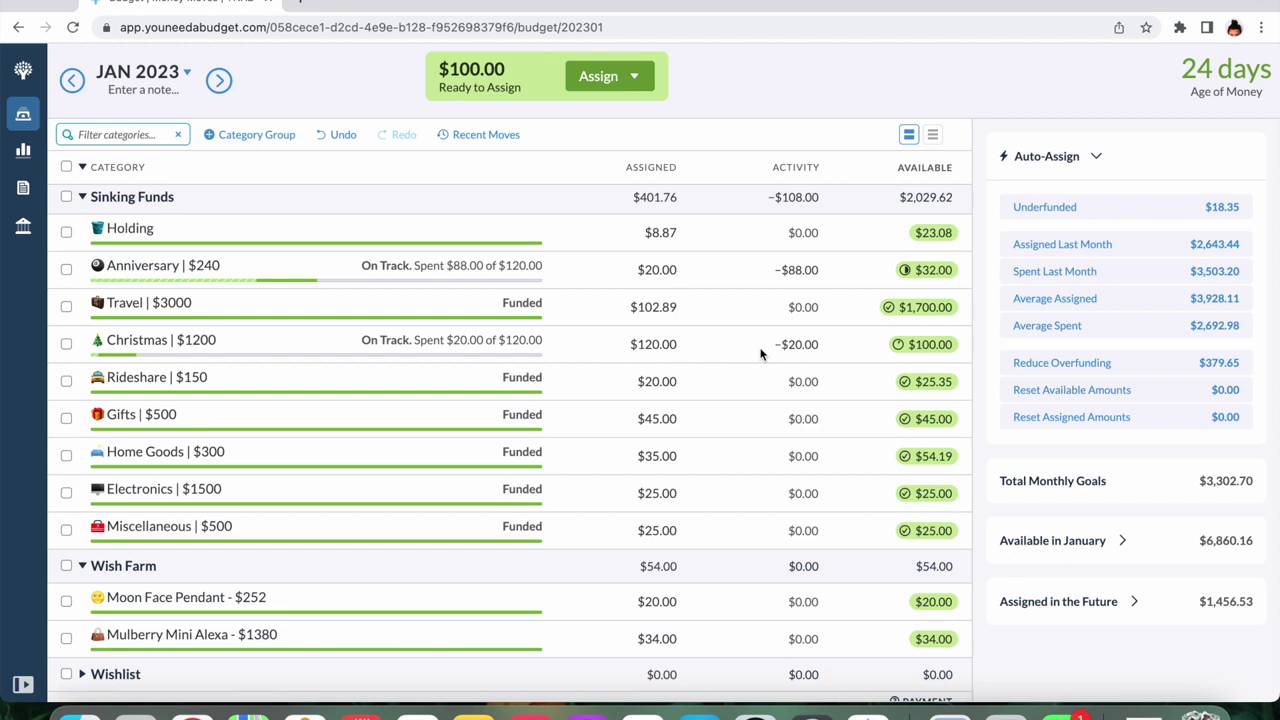
Check the February 2023 Focus On Now group, return to January 2023, and add $15 to the amount assigned to Dates & Stuff
{"action": "scroll", "coordinate": [762, 352], "scroll_direction": "up", "scroll_amount": 1}
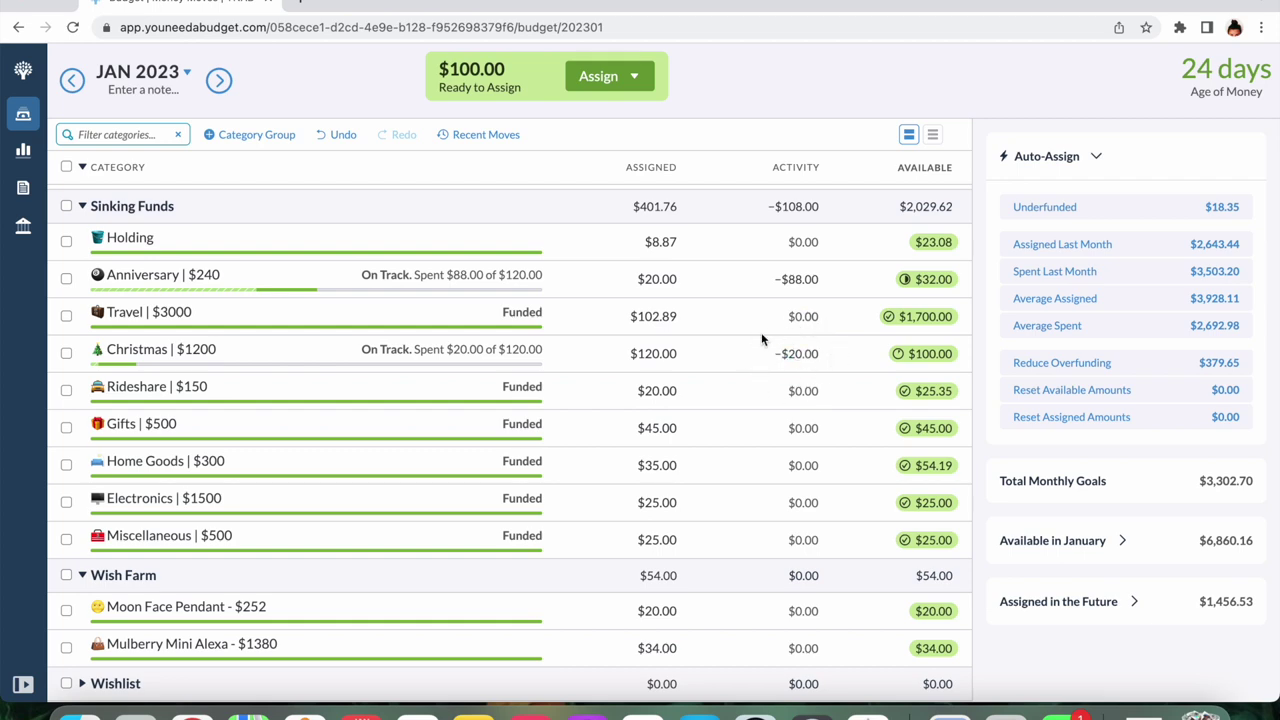
{"action": "scroll", "coordinate": [761, 336], "scroll_direction": "up", "scroll_amount": 5}
{"action": "scroll", "coordinate": [761, 336], "scroll_direction": "up", "scroll_amount": 15}
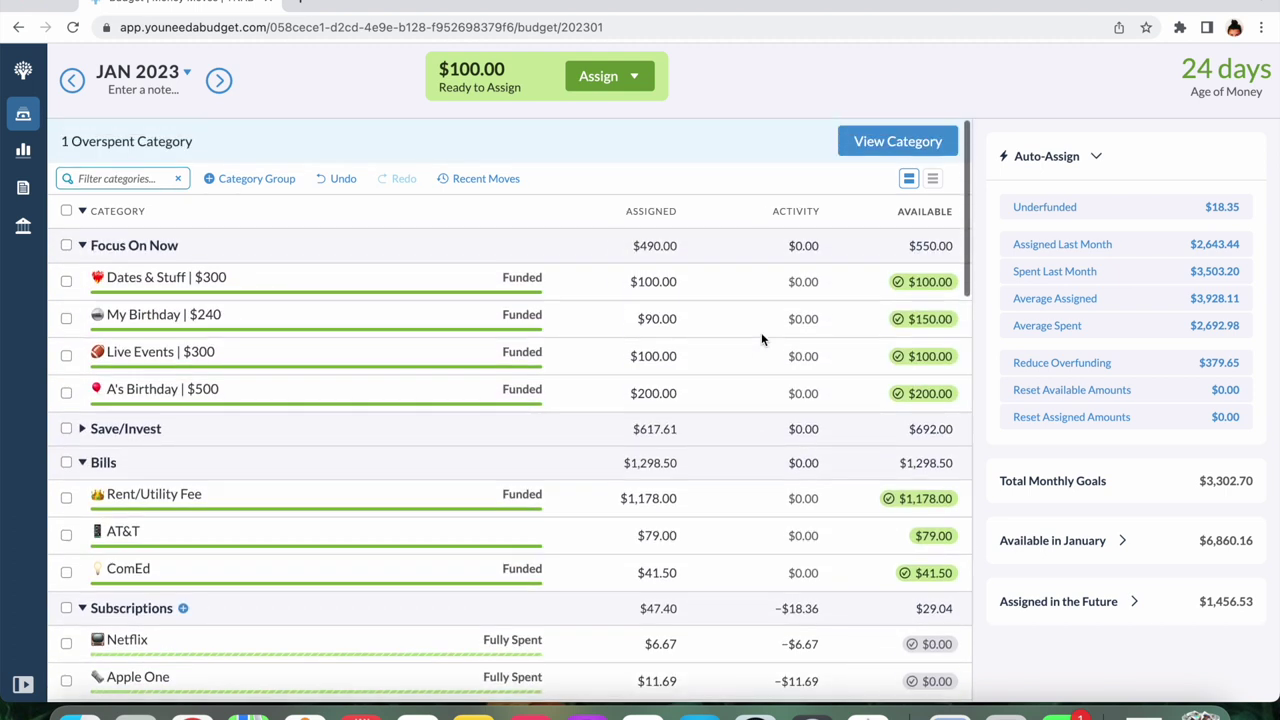
{"action": "left_click", "coordinate": [218, 82]}
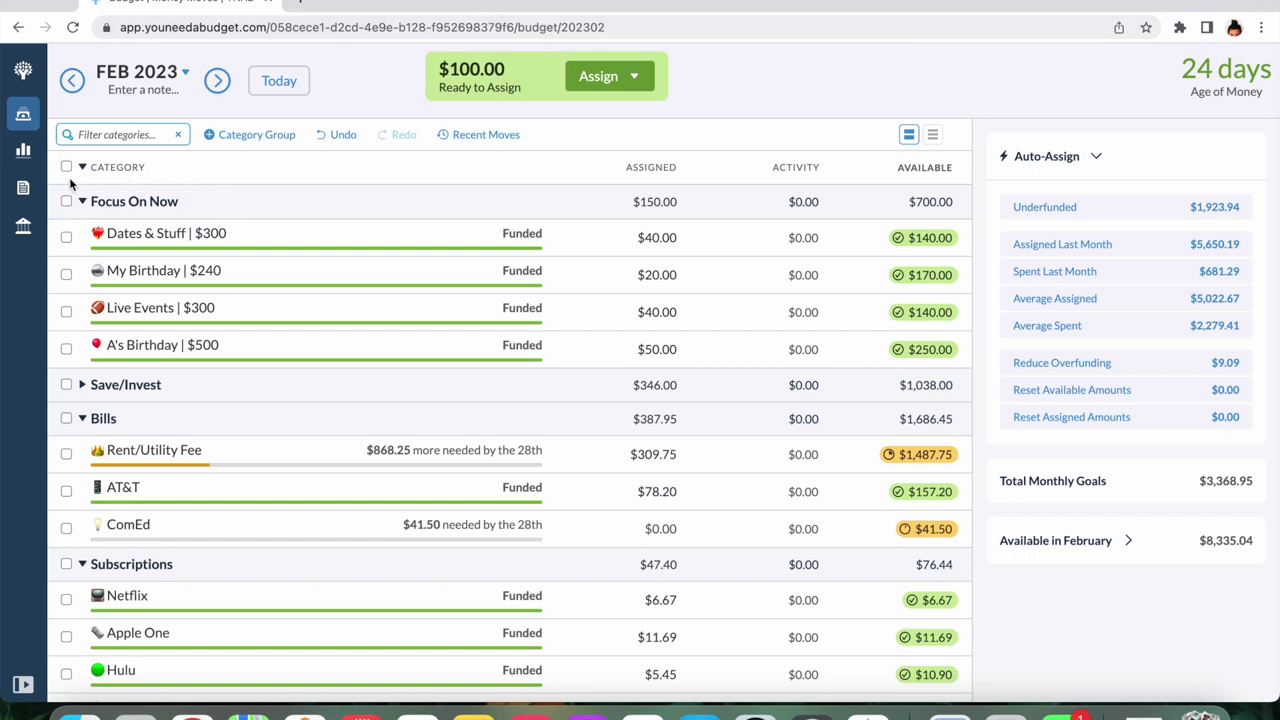
{"action": "left_click", "coordinate": [73, 81]}
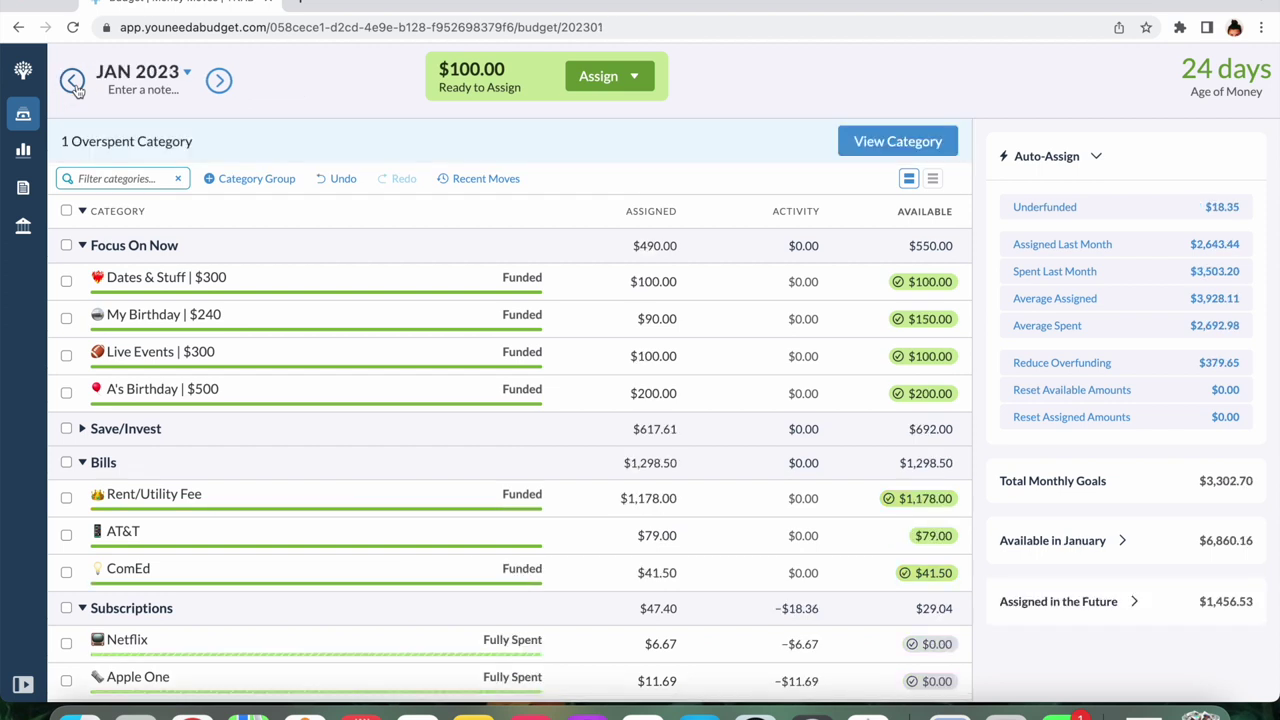
{"action": "left_click", "coordinate": [679, 283]}
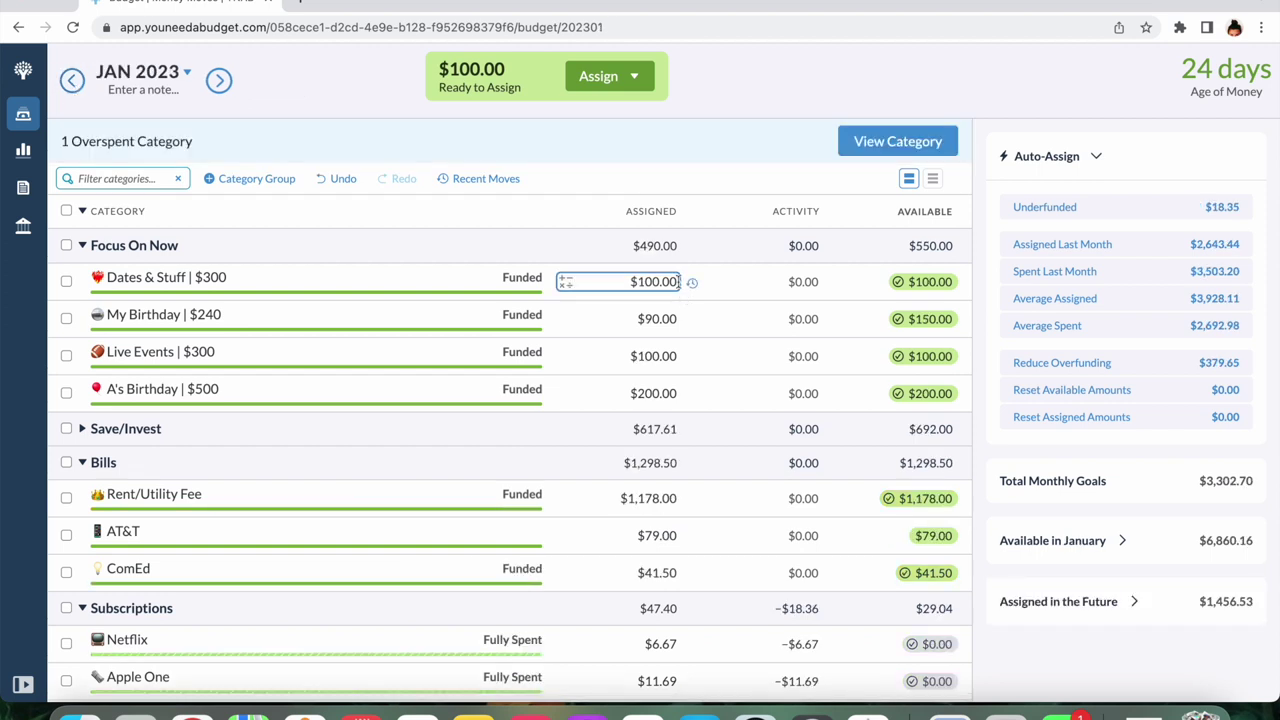
{"action": "left_click", "coordinate": [681, 283]}
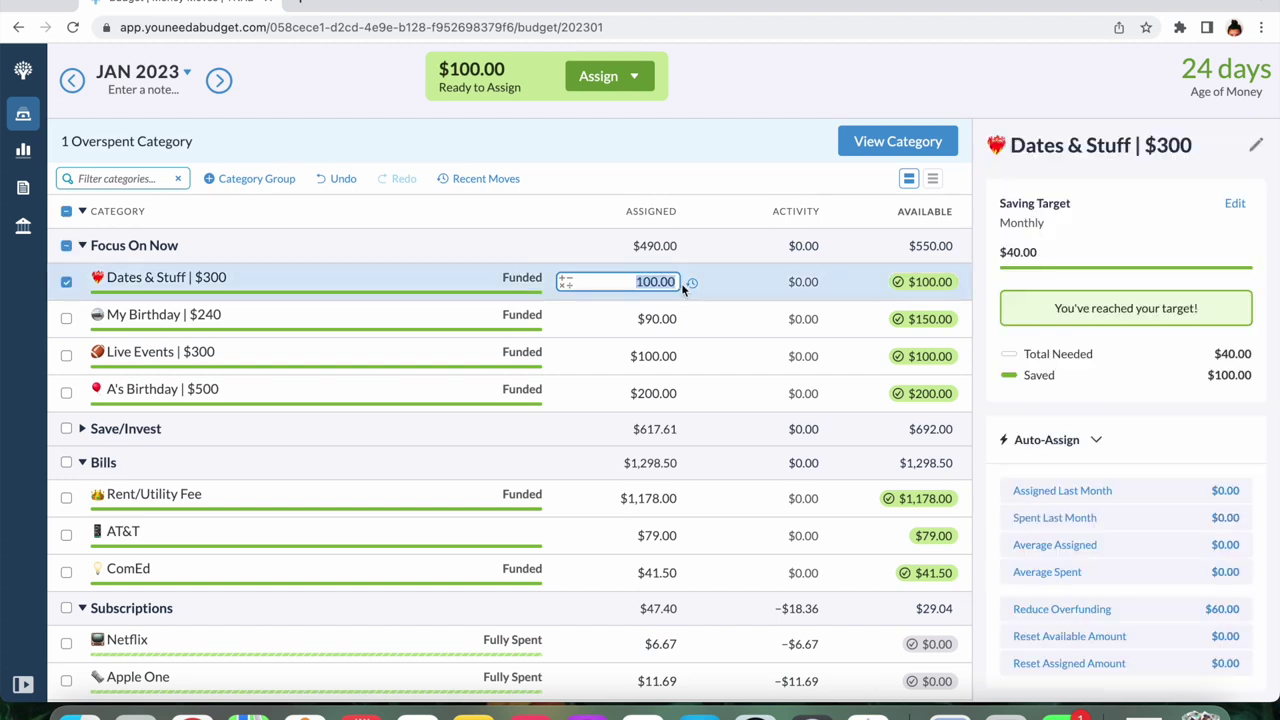
{"action": "key", "text": "Right"}
{"action": "type", "text": "+15"}
{"action": "key", "text": "Return"}
Add $15 to the January amount assigned to My Birthday
{"action": "left_click", "coordinate": [675, 319]}
{"action": "type", "text": "+"}
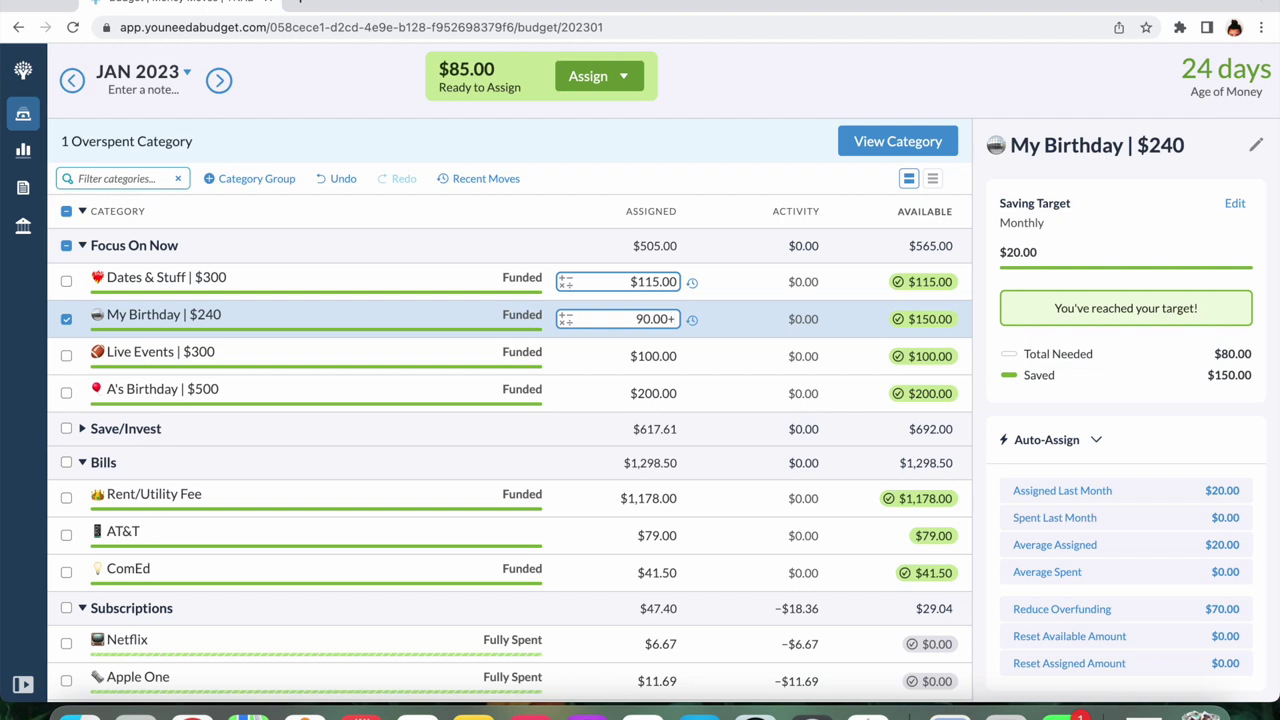
{"action": "type", "text": "15"}
{"action": "key", "text": "Return"}
Add $20 to the January amount assigned to Live Events
{"action": "key", "text": "Right"}
{"action": "type", "text": "+"}
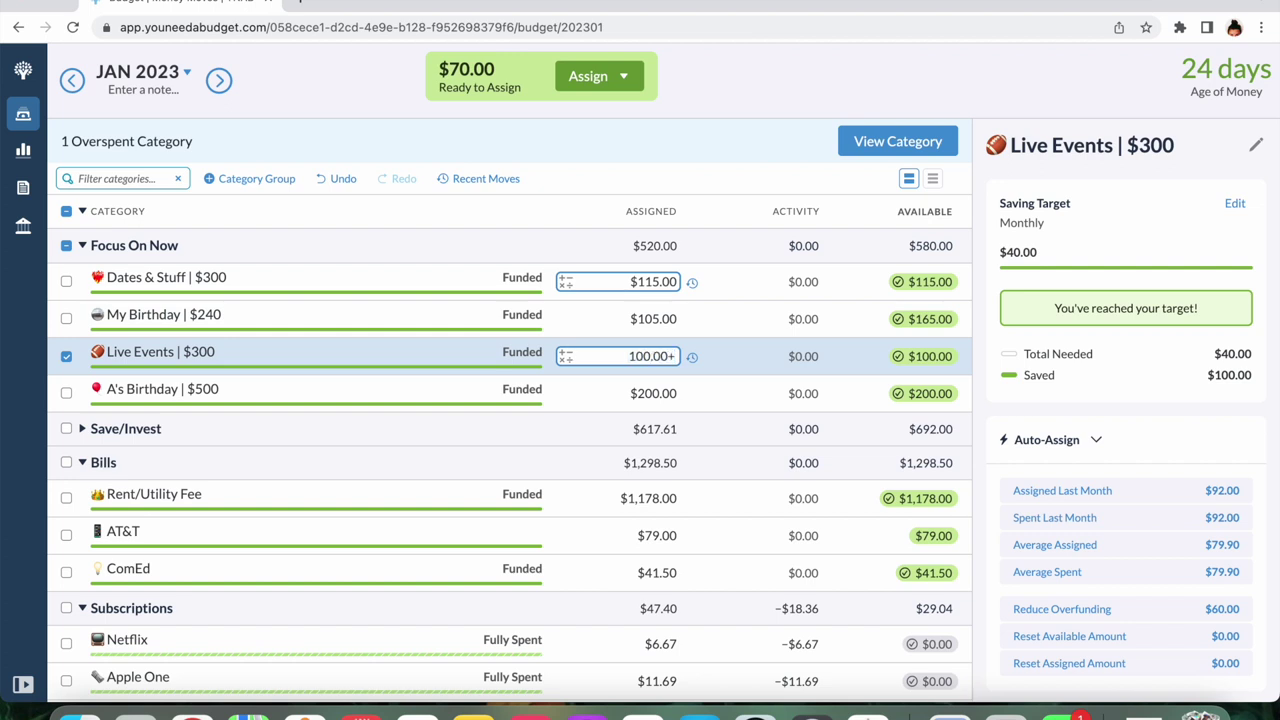
{"action": "type", "text": "20"}
{"action": "key", "text": "Return"}
Add $50 to the January amount assigned to A's Birthday and deselect the category
{"action": "key", "text": "Right"}
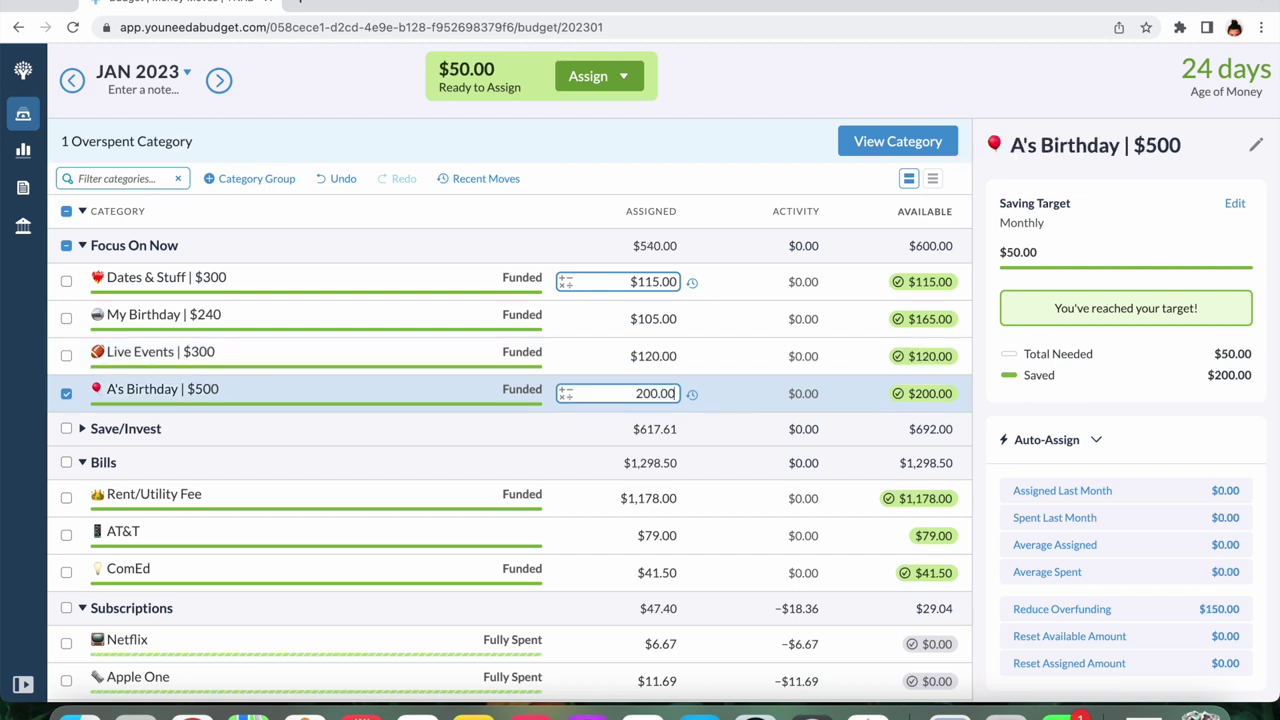
{"action": "type", "text": "+50"}
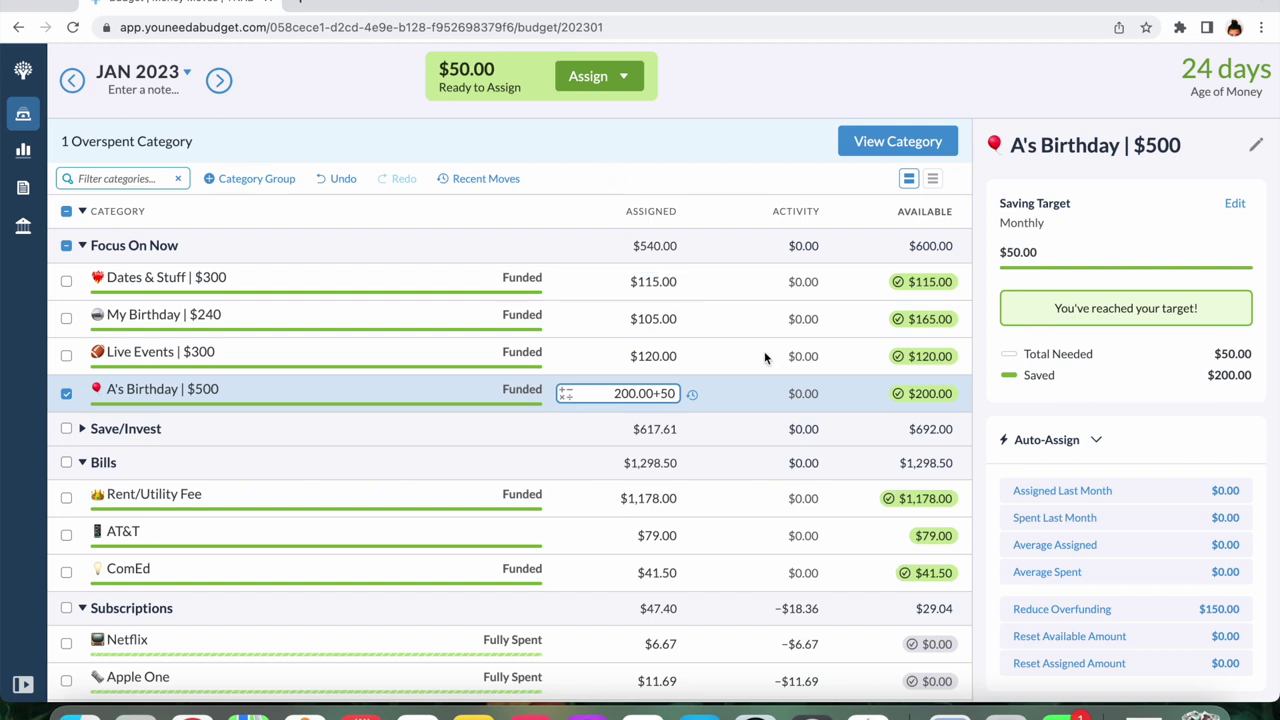
{"action": "key", "text": "Return"}
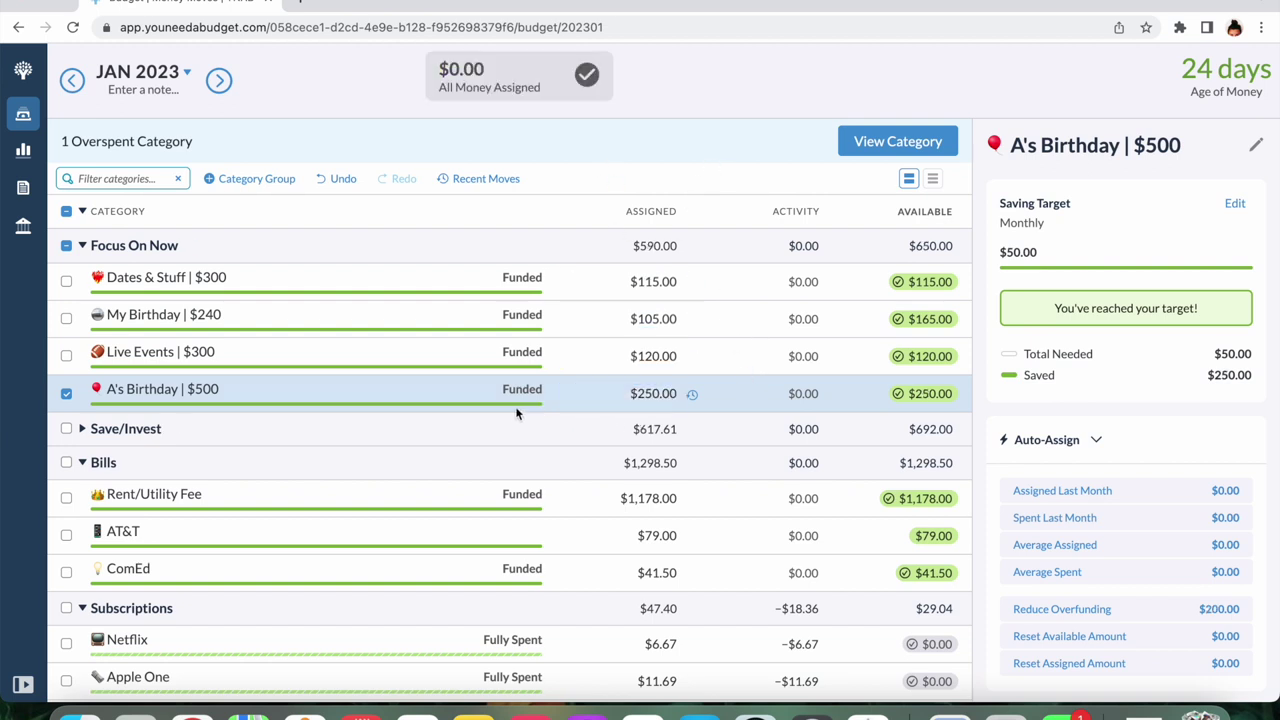
{"action": "left_click", "coordinate": [65, 394]}
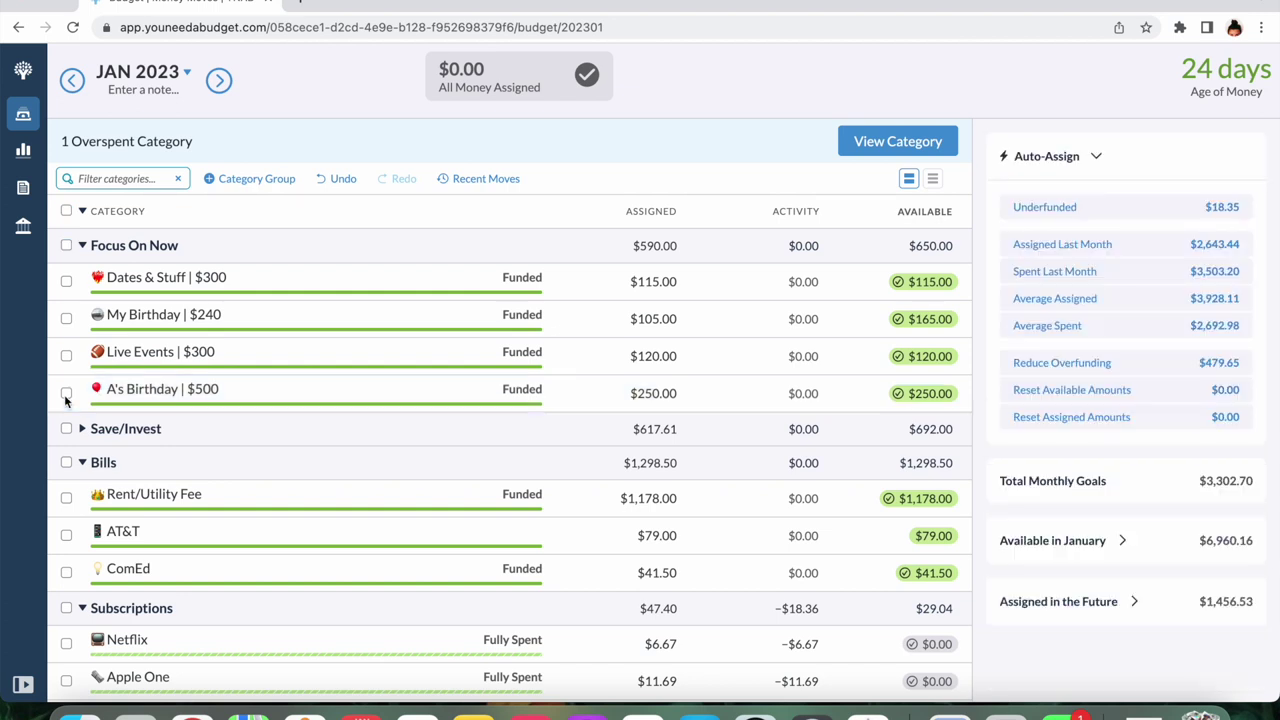
Review the February and March 2023 budgets, expand the Save/Invest group in February, and return to January 2023 to check its categories
{"action": "left_click", "coordinate": [218, 82]}
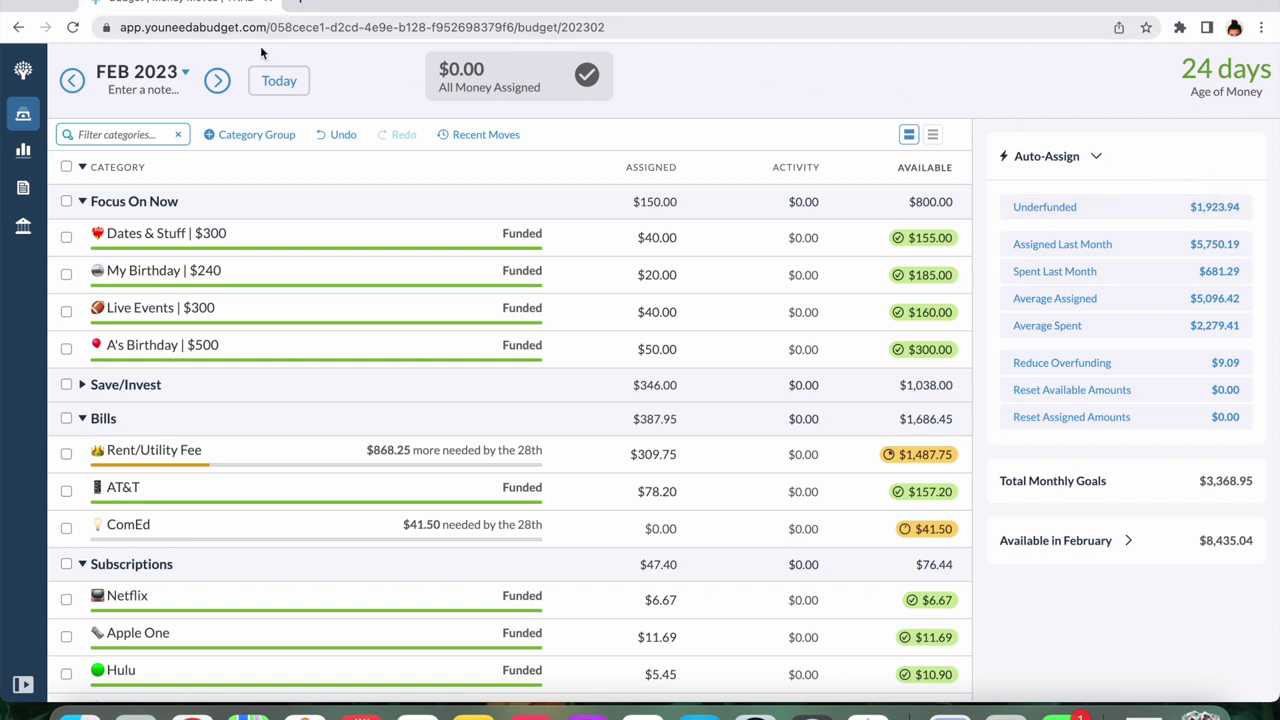
{"action": "left_click", "coordinate": [218, 82]}
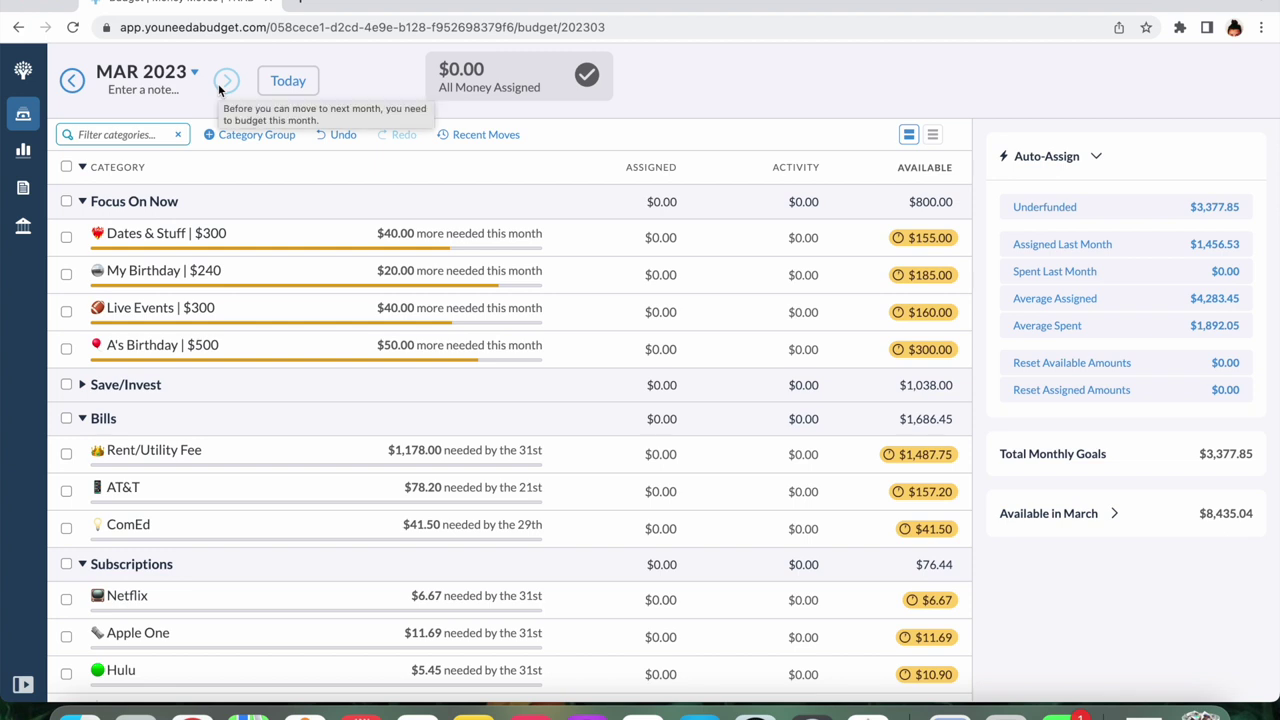
{"action": "left_click", "coordinate": [74, 84]}
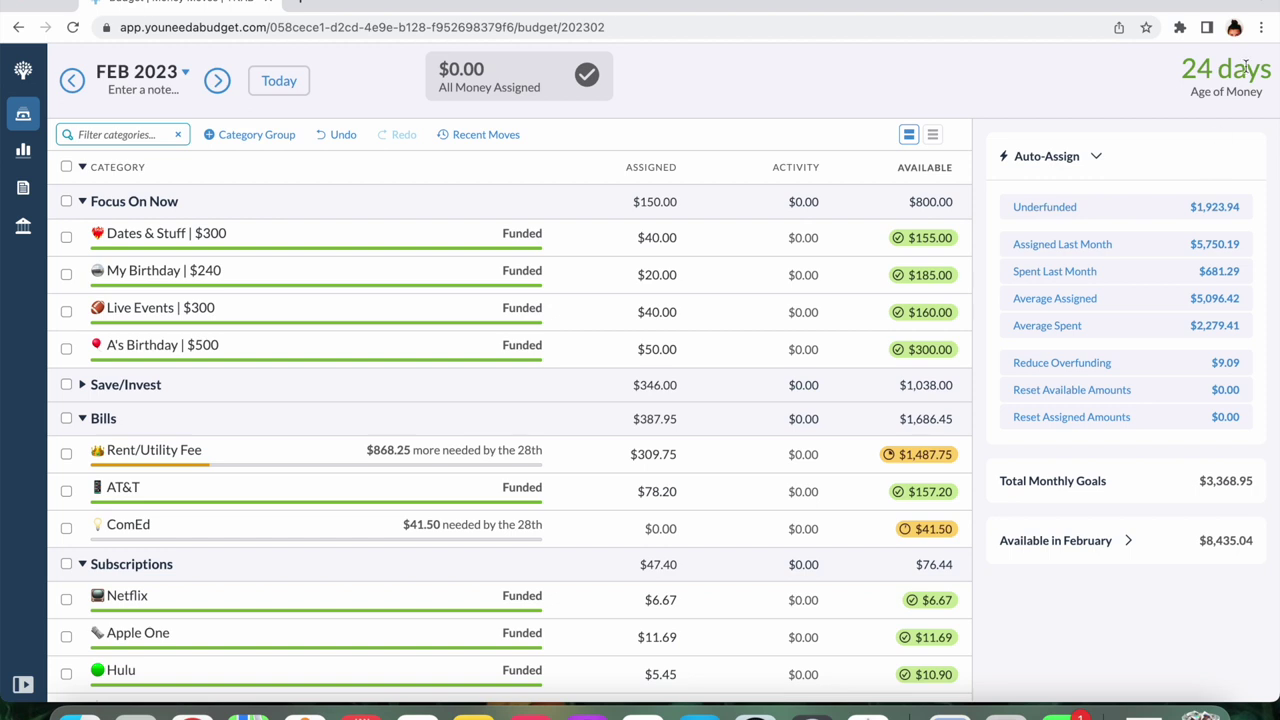
{"action": "mouse_move", "coordinate": [1205, 89]}
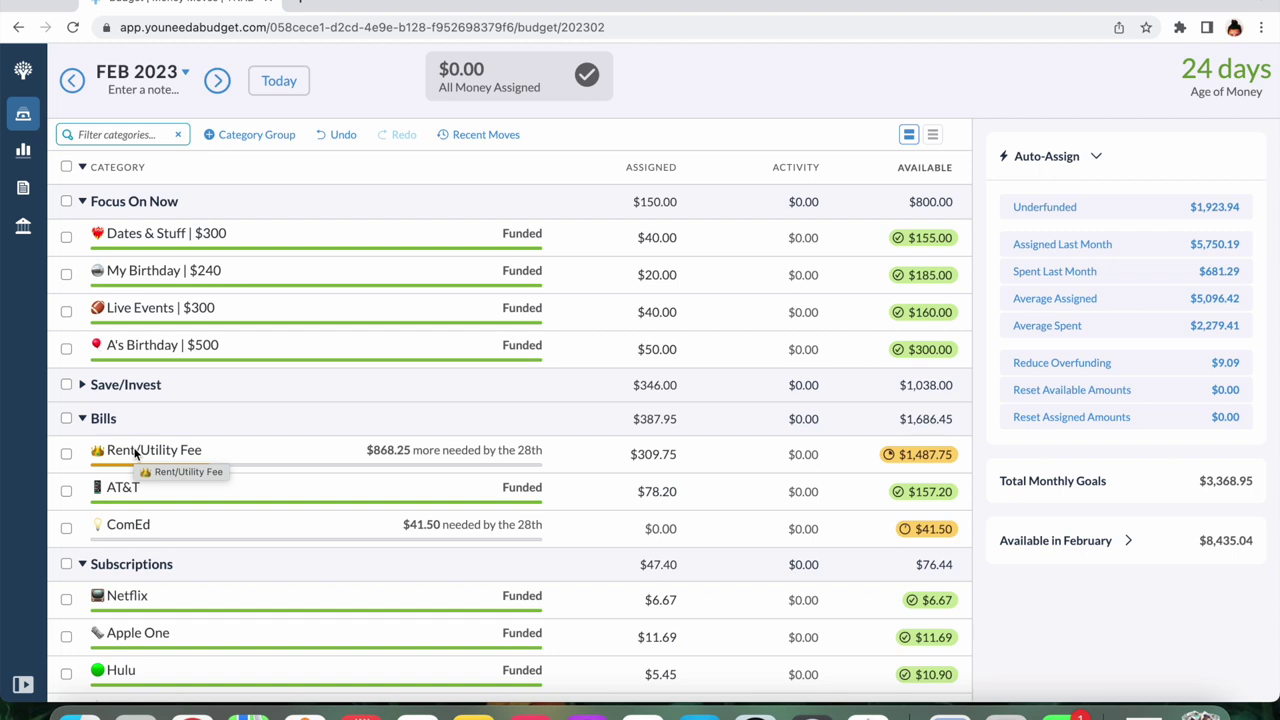
{"action": "scroll", "coordinate": [120, 440], "scroll_direction": "down", "scroll_amount": 1}
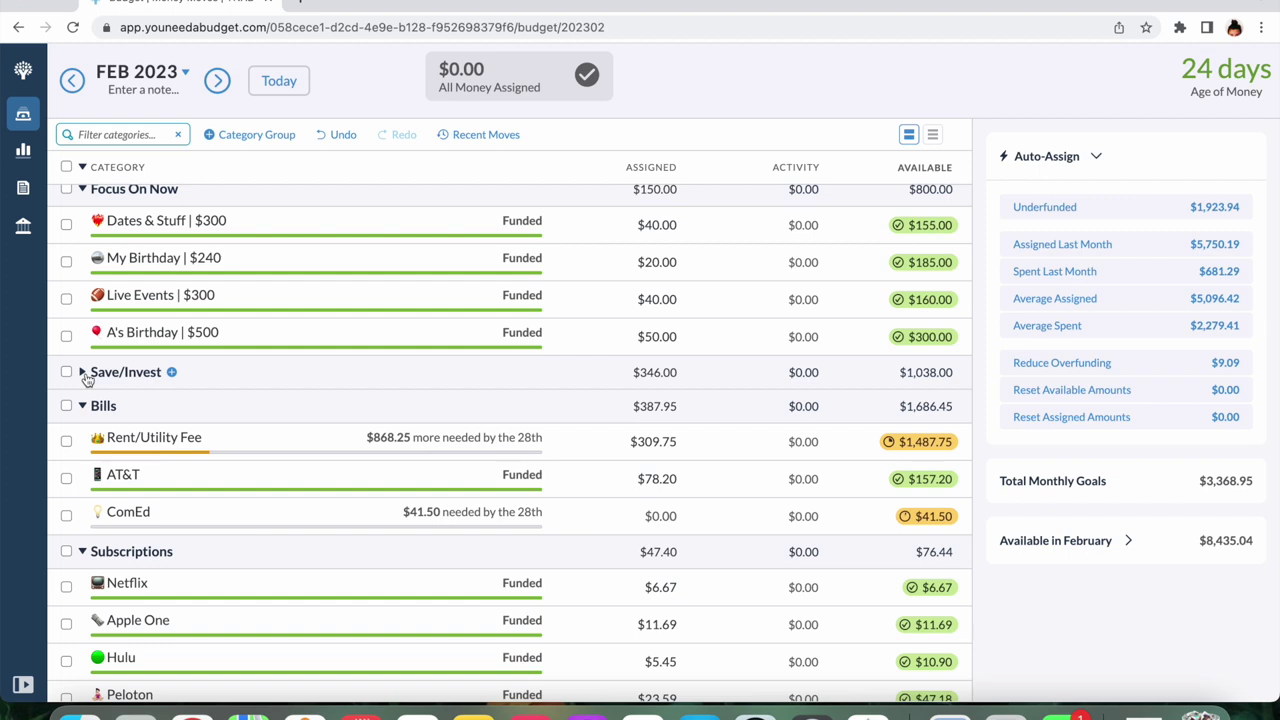
{"action": "left_click", "coordinate": [83, 372]}
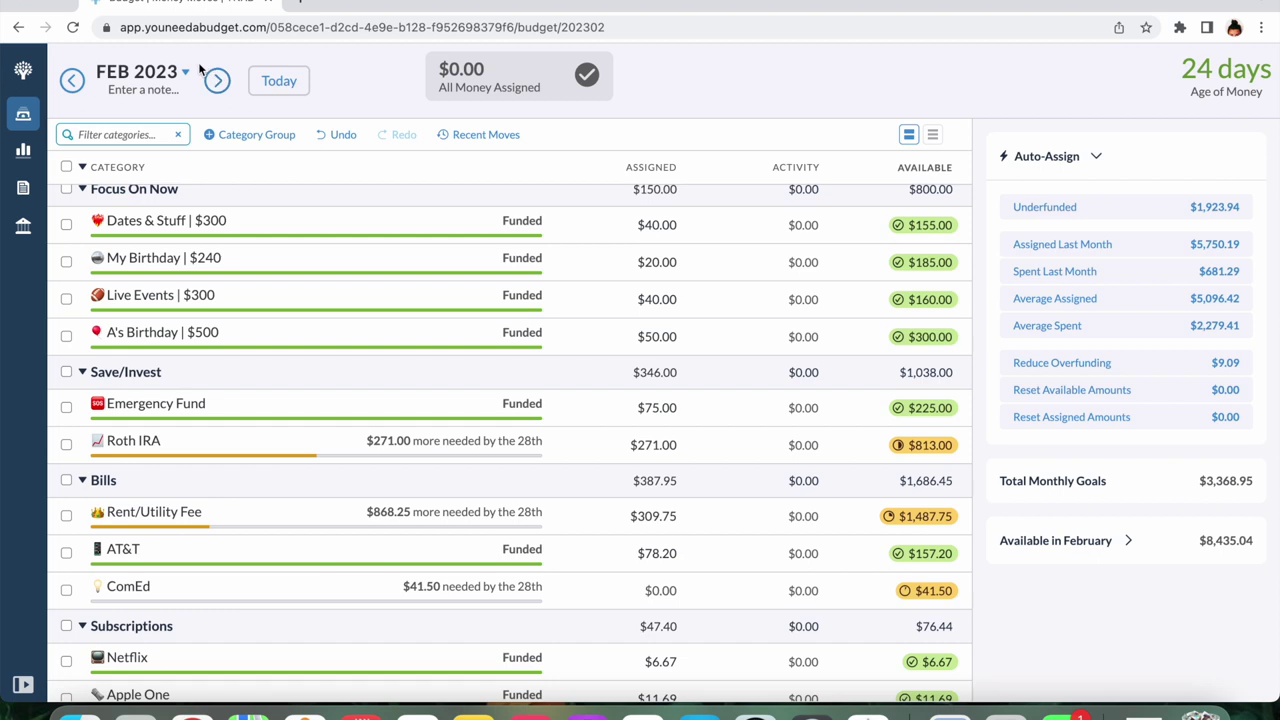
{"action": "left_click", "coordinate": [72, 82]}
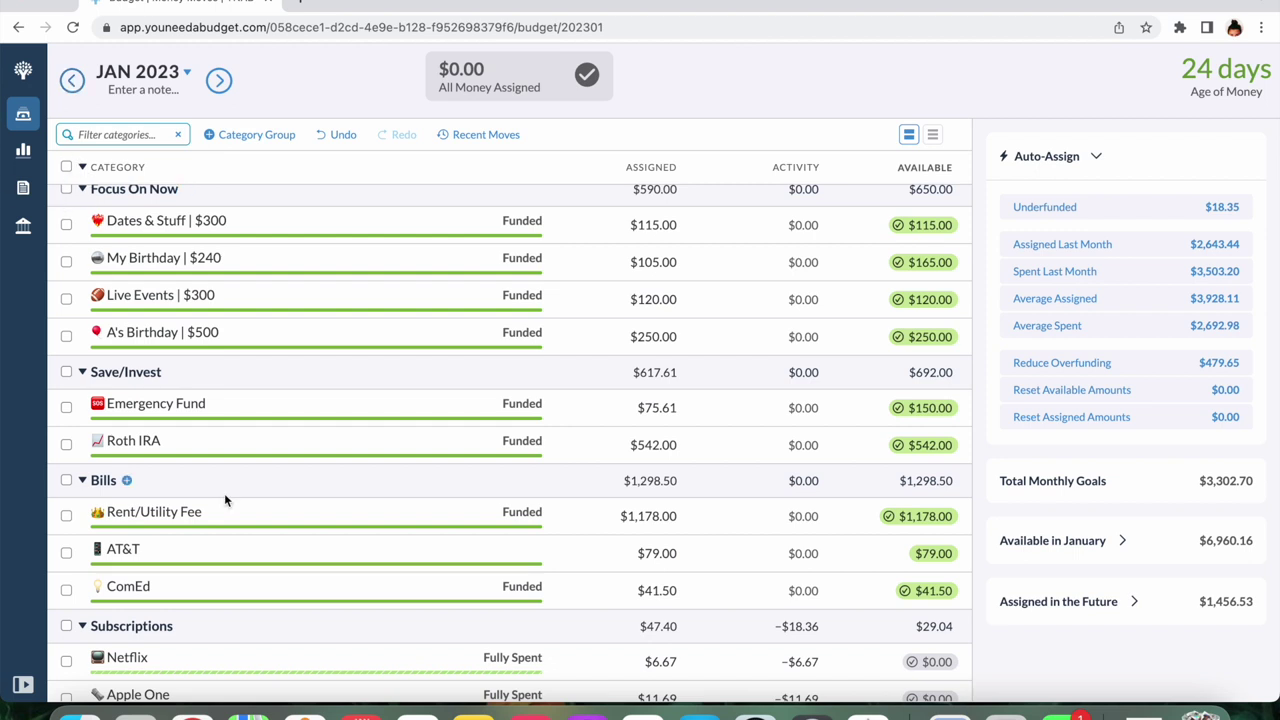
{"action": "scroll", "coordinate": [224, 495], "scroll_direction": "up", "scroll_amount": 2}
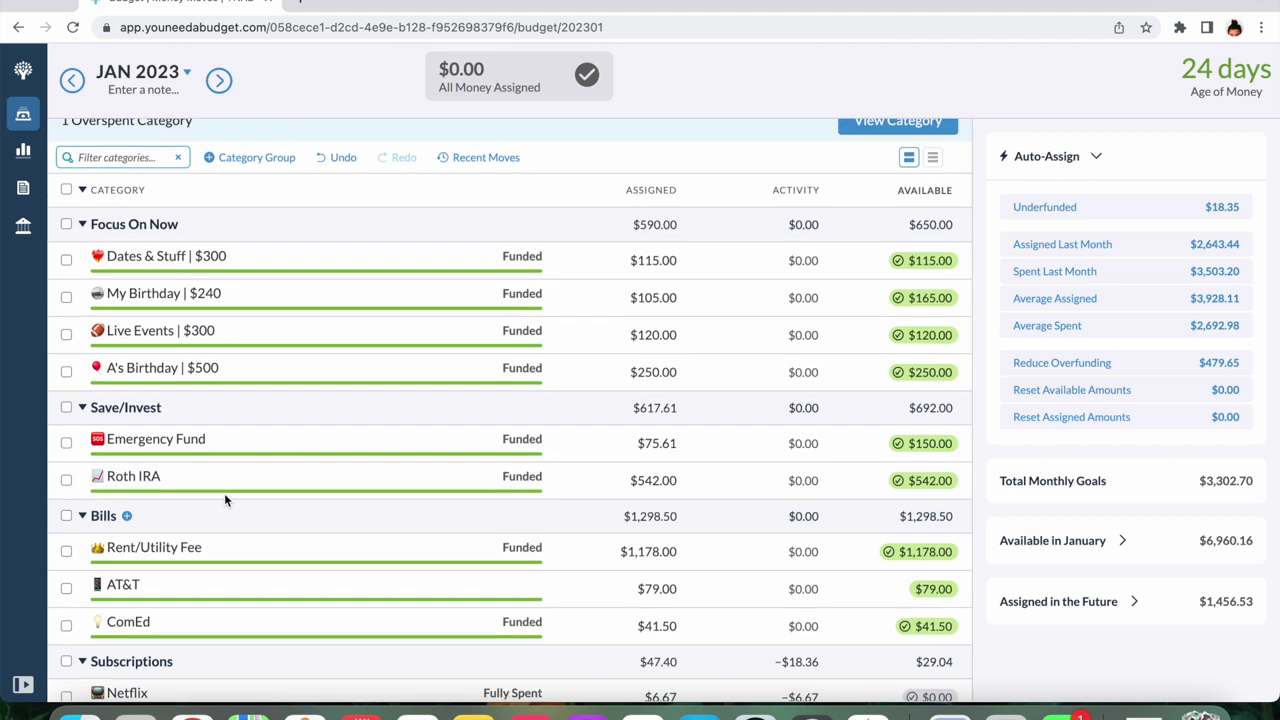
{"action": "scroll", "coordinate": [224, 500], "scroll_direction": "down", "scroll_amount": 1}
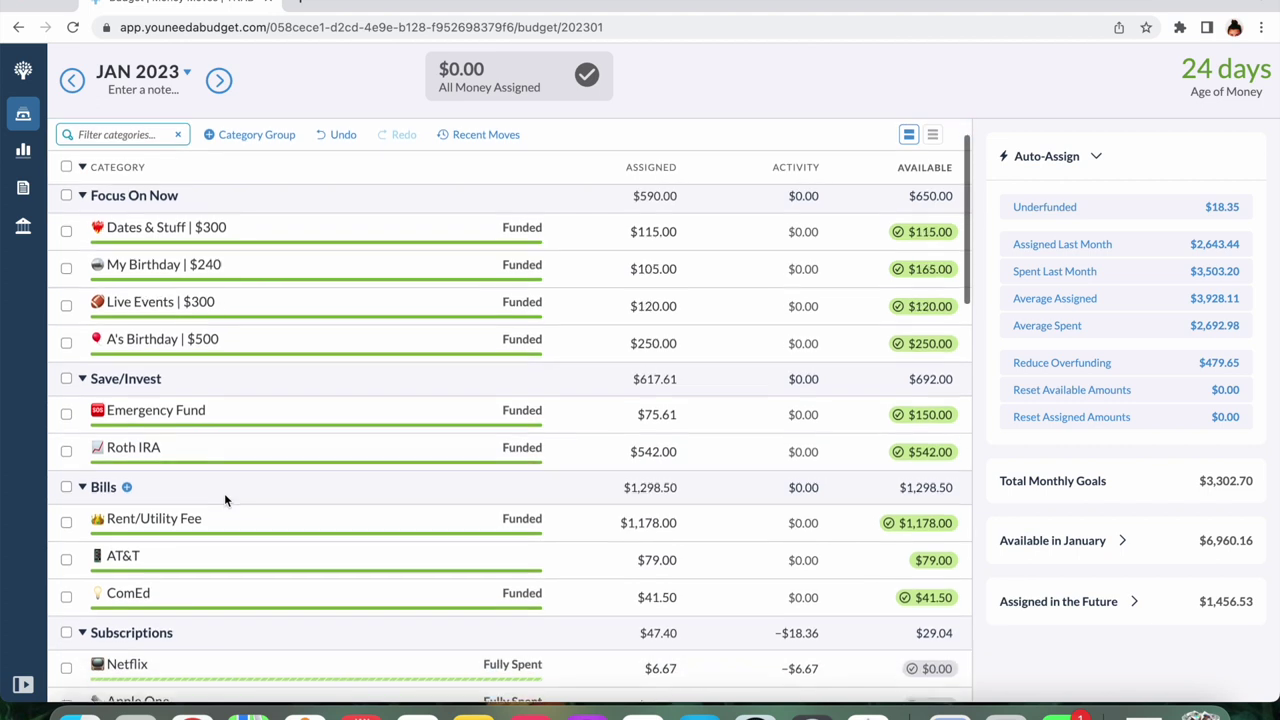